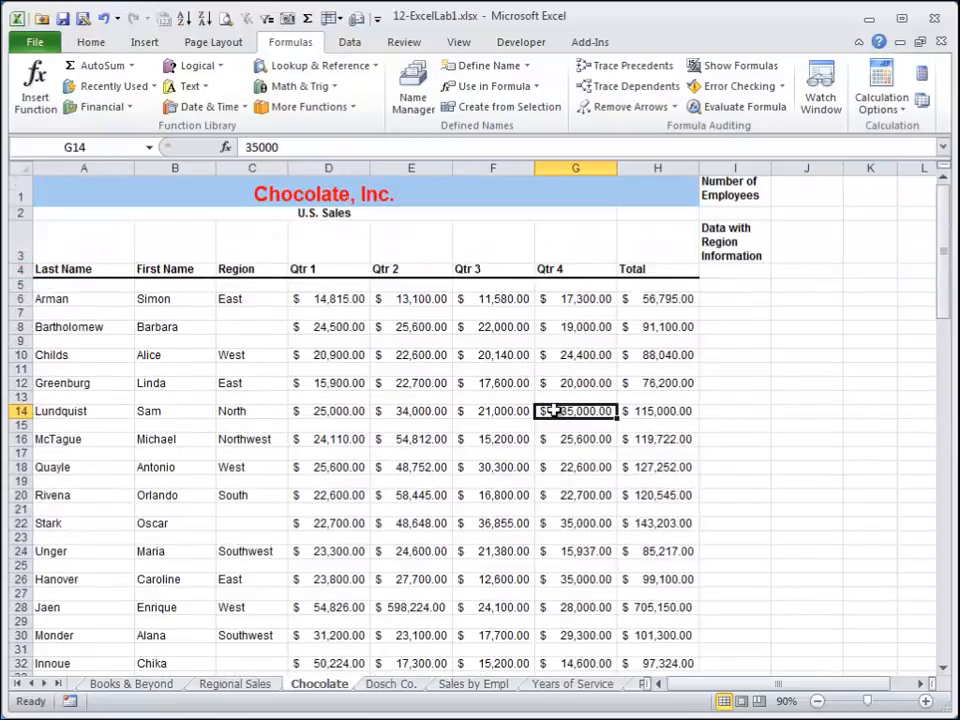
Examine the sales list's Region column and its cells across the Chocolate worksheet.
click(77, 284)
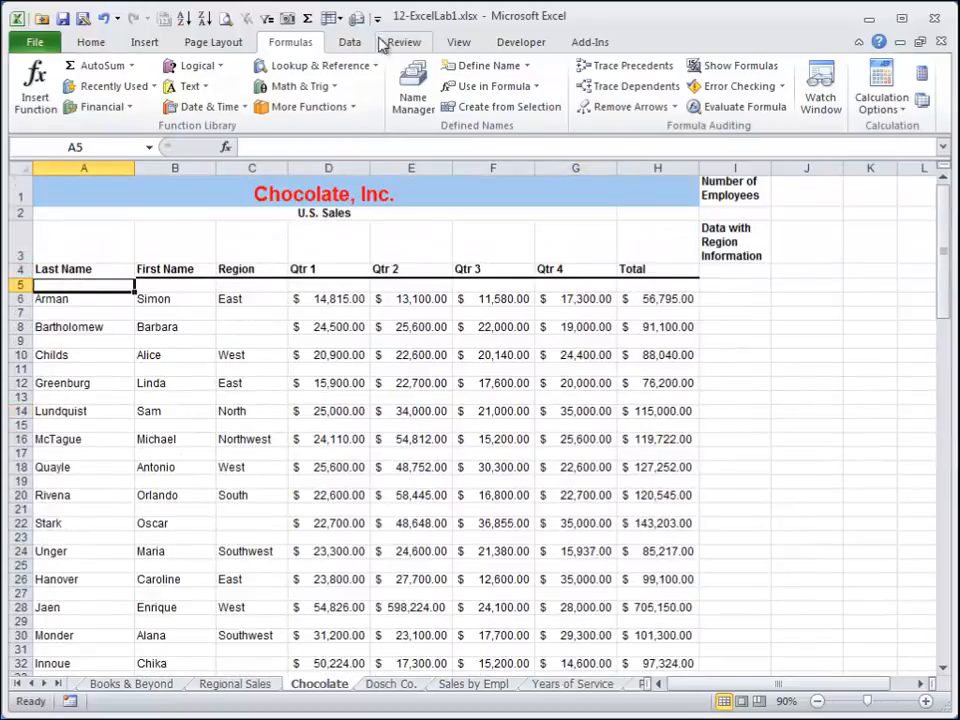
click(287, 17)
click(340, 48)
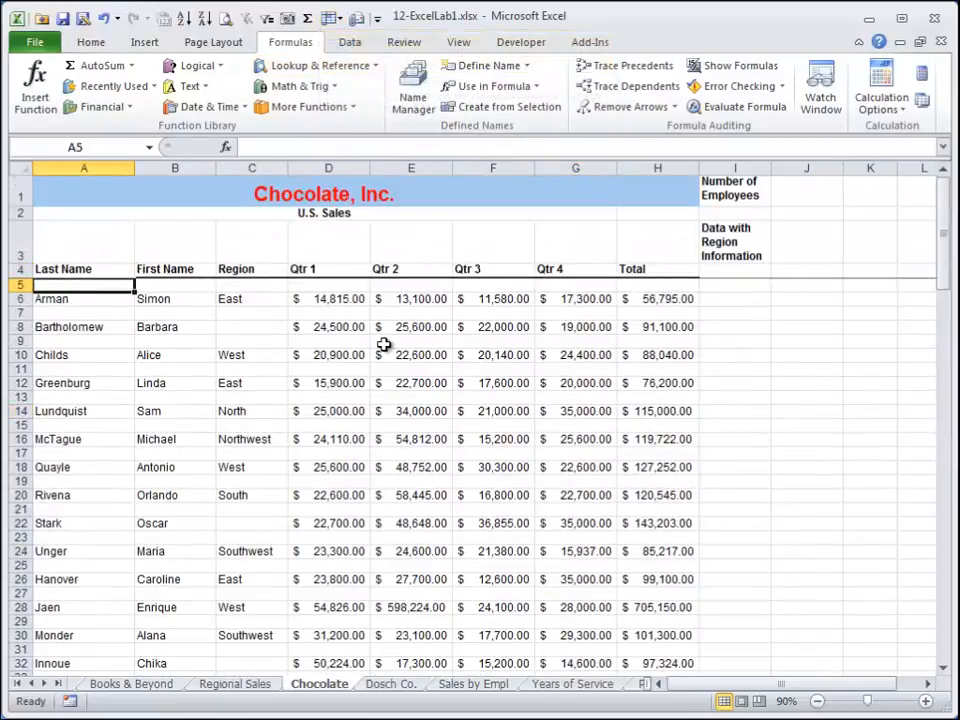
scroll(383, 344, down, 14)
scroll(383, 344, up, 12)
scroll(383, 344, up, 2)
click(264, 301)
click(254, 326)
click(253, 356)
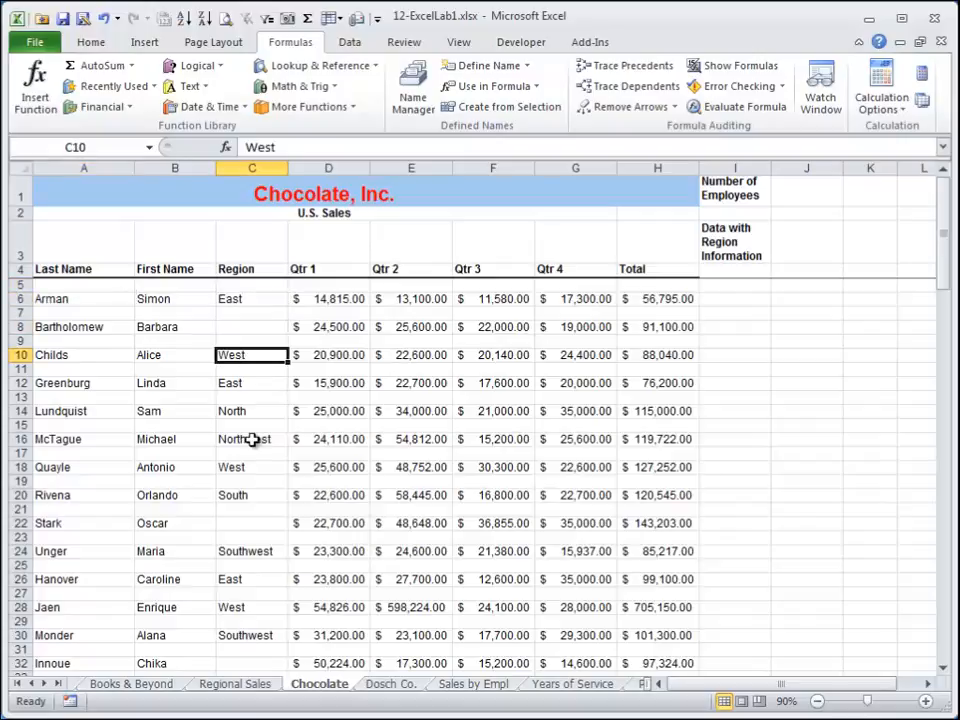
In J1, enter a COUNT formula counting the Total column cells H6:H107 for the number of employees.
click(803, 197)
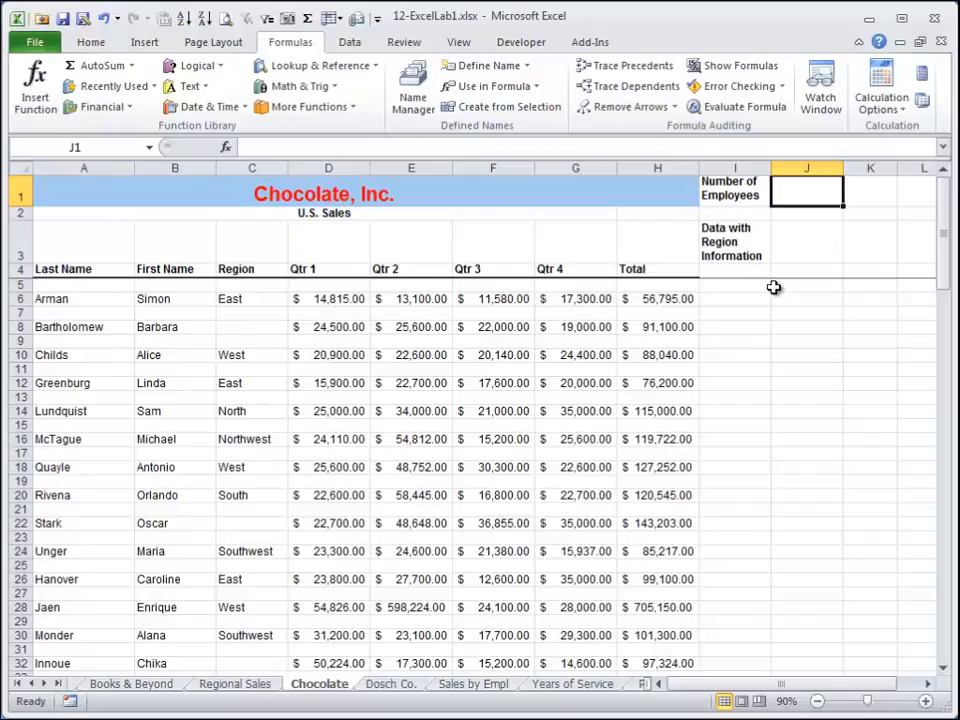
text(=count()
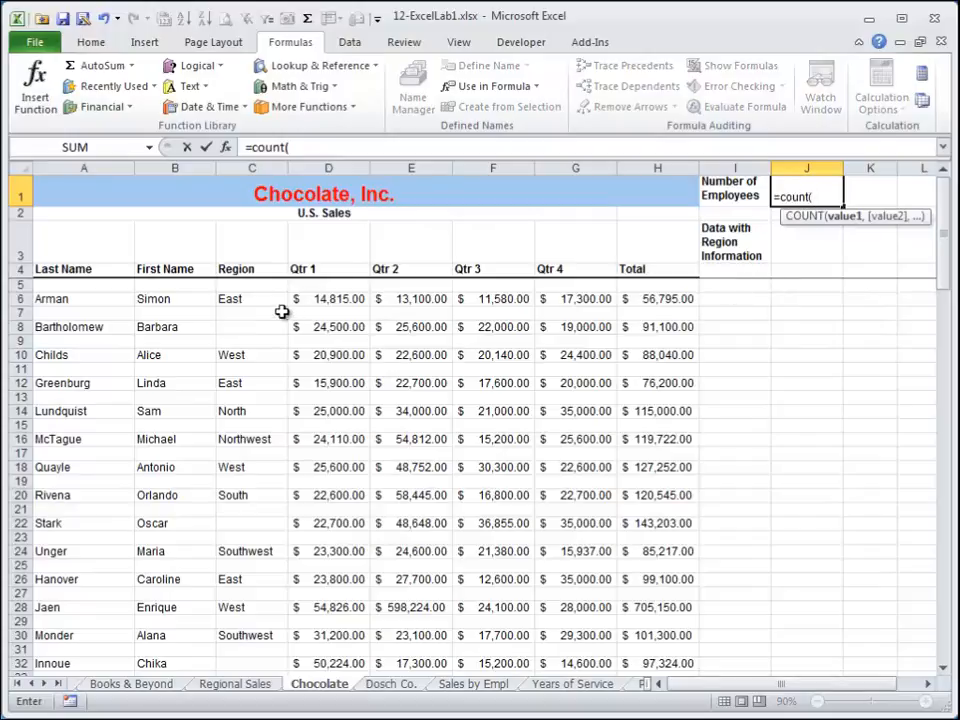
click(345, 298)
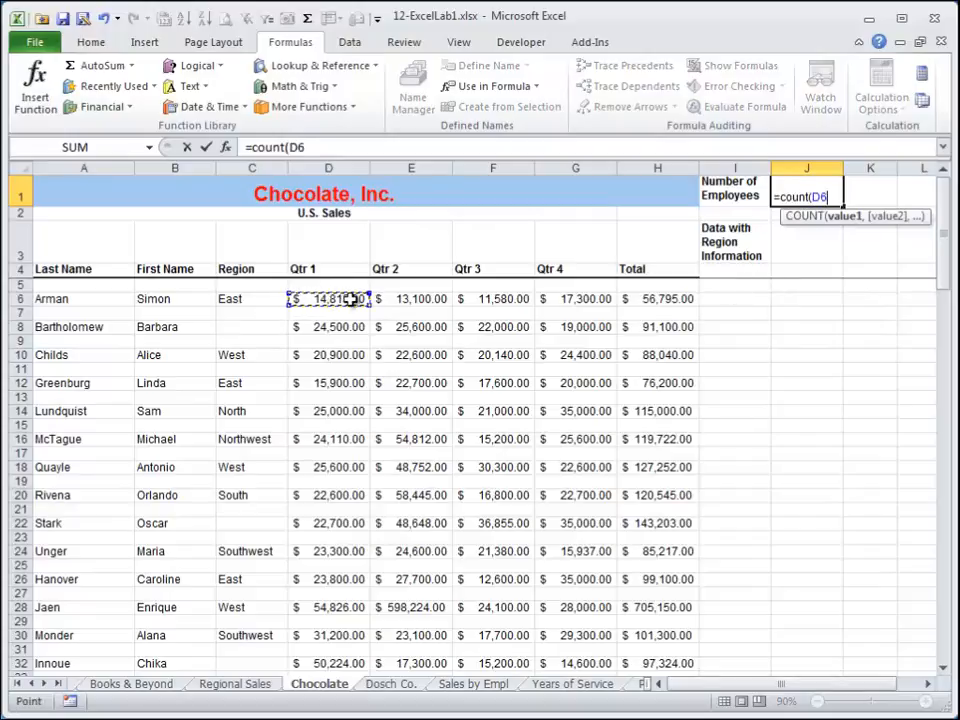
key(shift+Down)
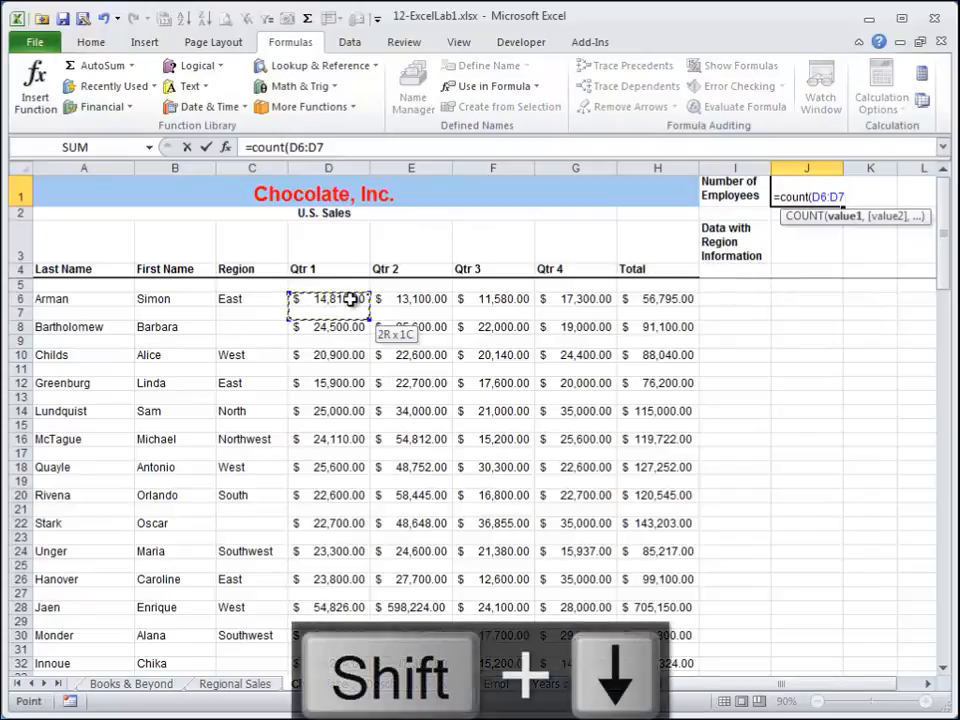
key(Right)
key(Right)
key(Right)
key(Right)
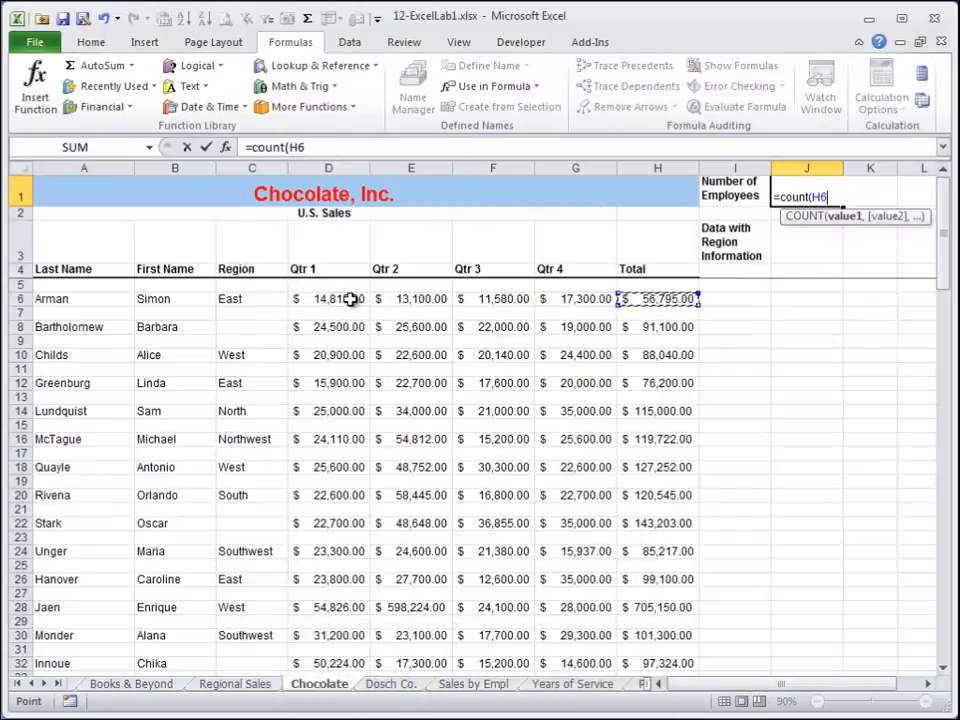
key(shift+Page_Down)
key(shift+Page_Down)
key(shift+Page_Down)
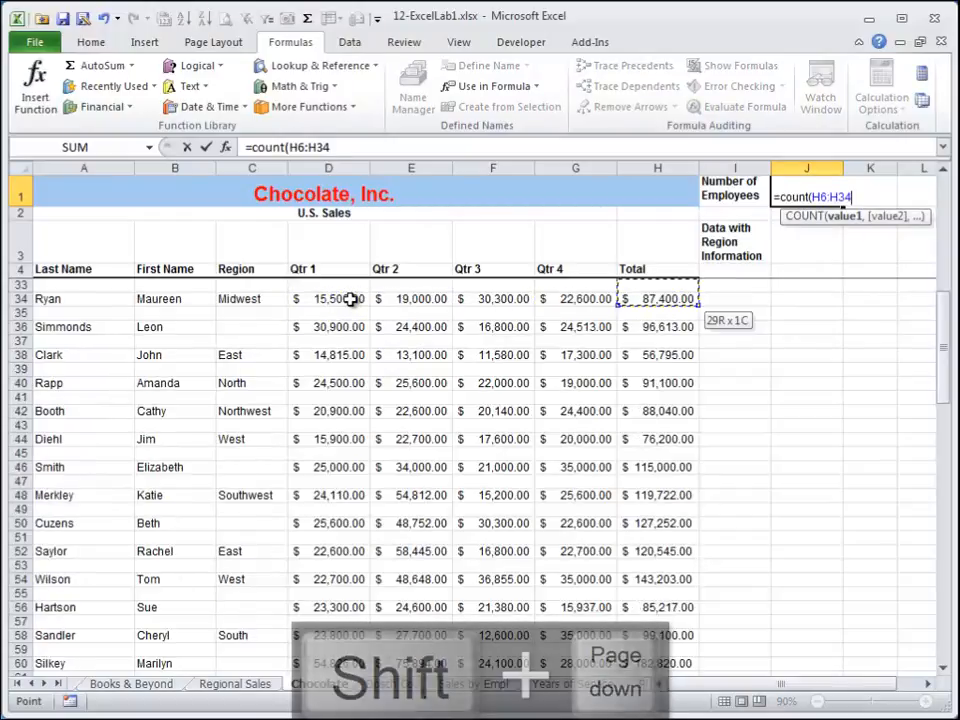
key(shift+Down)
key(shift+Down)
key(shift+Down)
key(shift+Down)
key(shift+Down)
key(shift+Down)
key(shift+Down)
key(shift+Down)
key(shift+Down)
key(shift+Down)
key(shift+Down)
key(shift+Down)
key(shift+Down)
key(shift+Down)
key(shift+Down)
key(shift+Down)
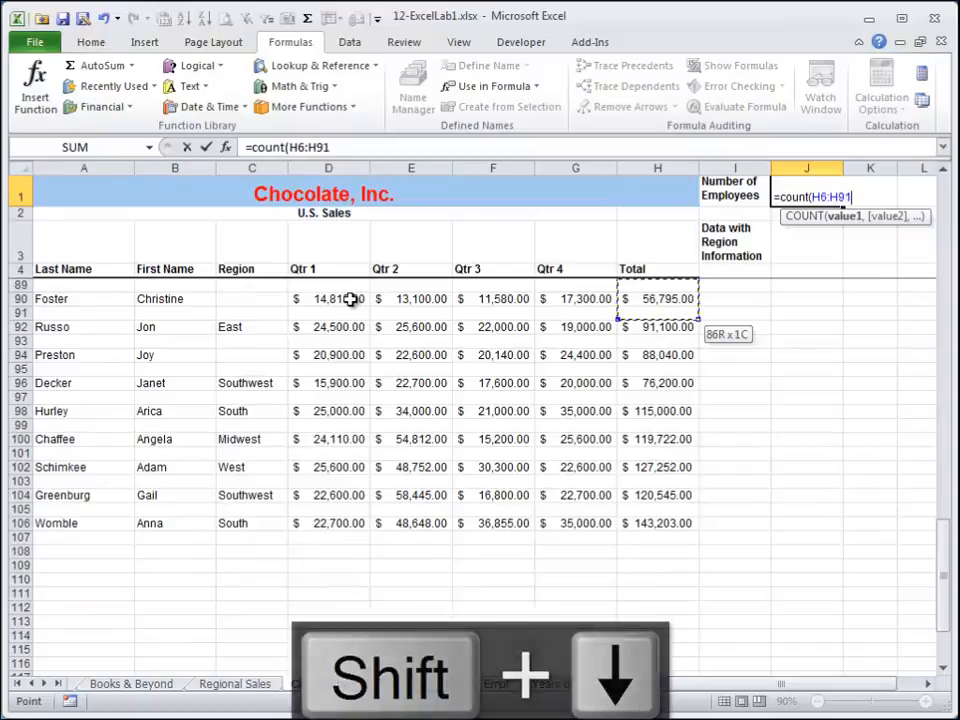
key(shift+Down)
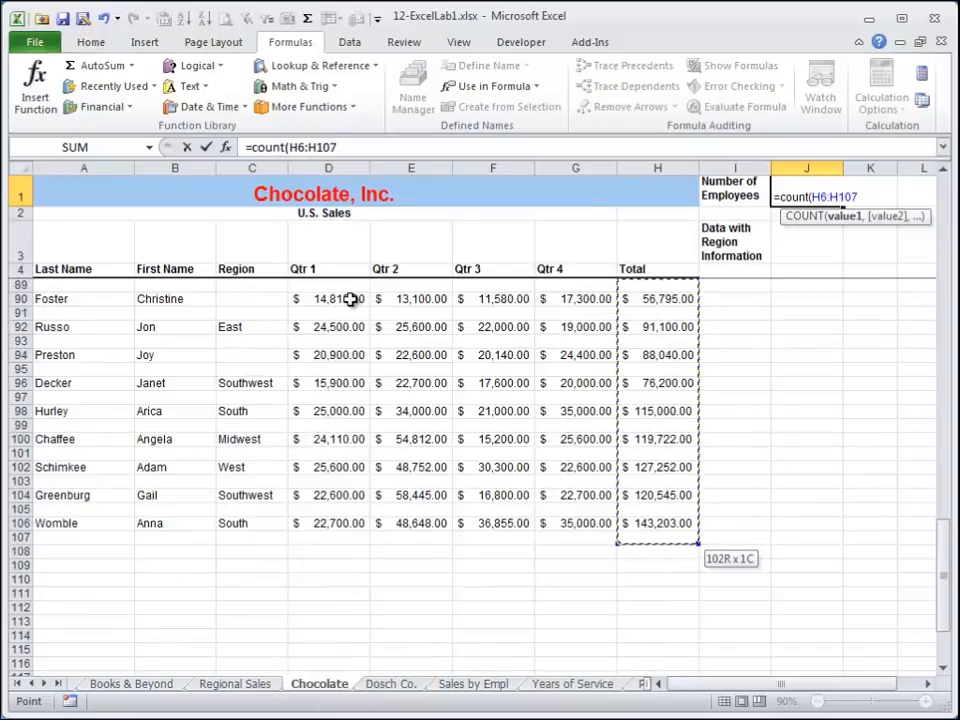
text())
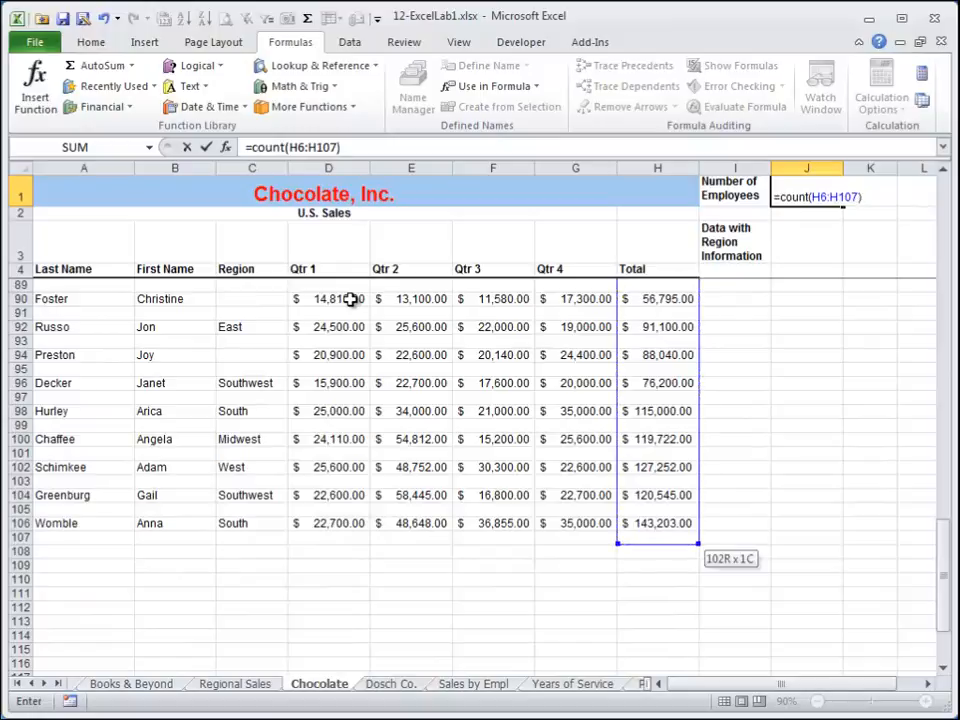
key(Return)
Inspect the formula in the first Total cell and return to the employee count cell.
key(Up)
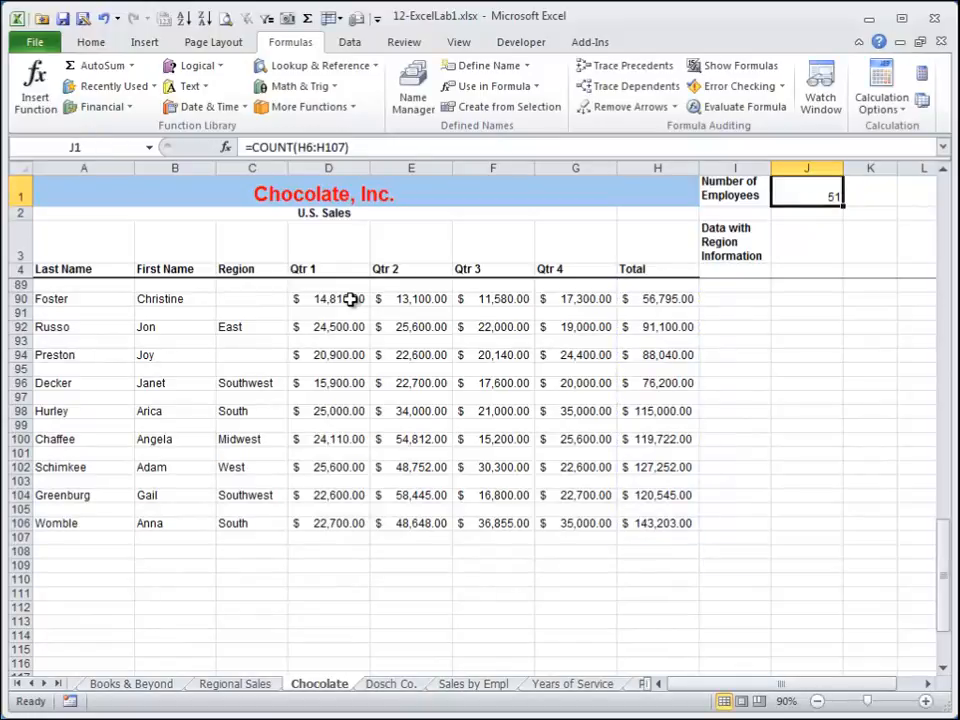
key(Down)
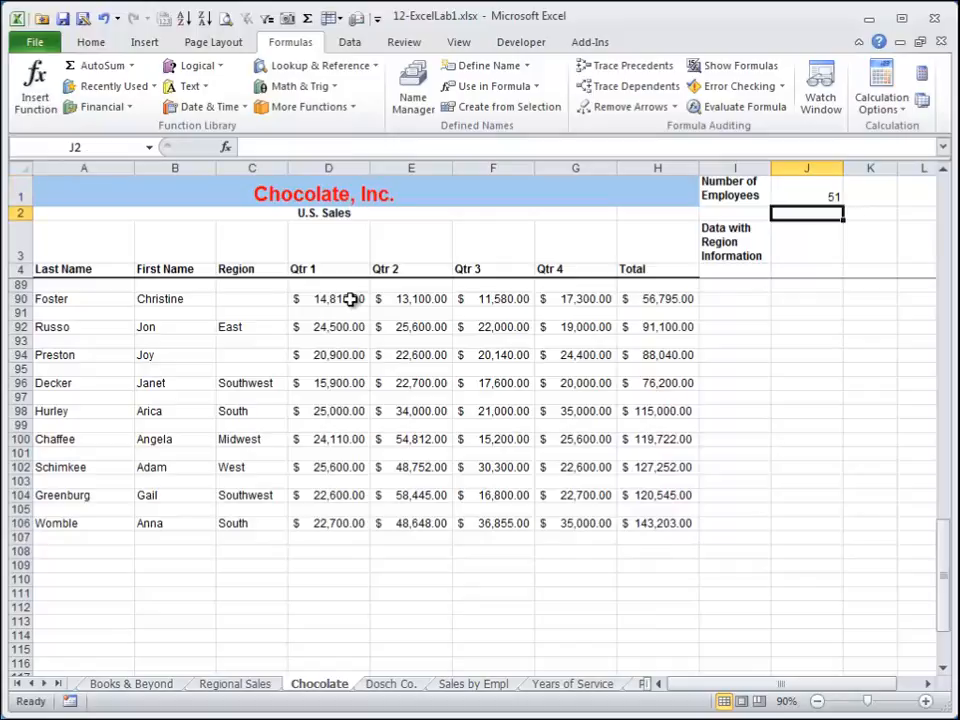
key(Down)
key(Down)
key(Down)
key(Left)
key(Left)
key(Down)
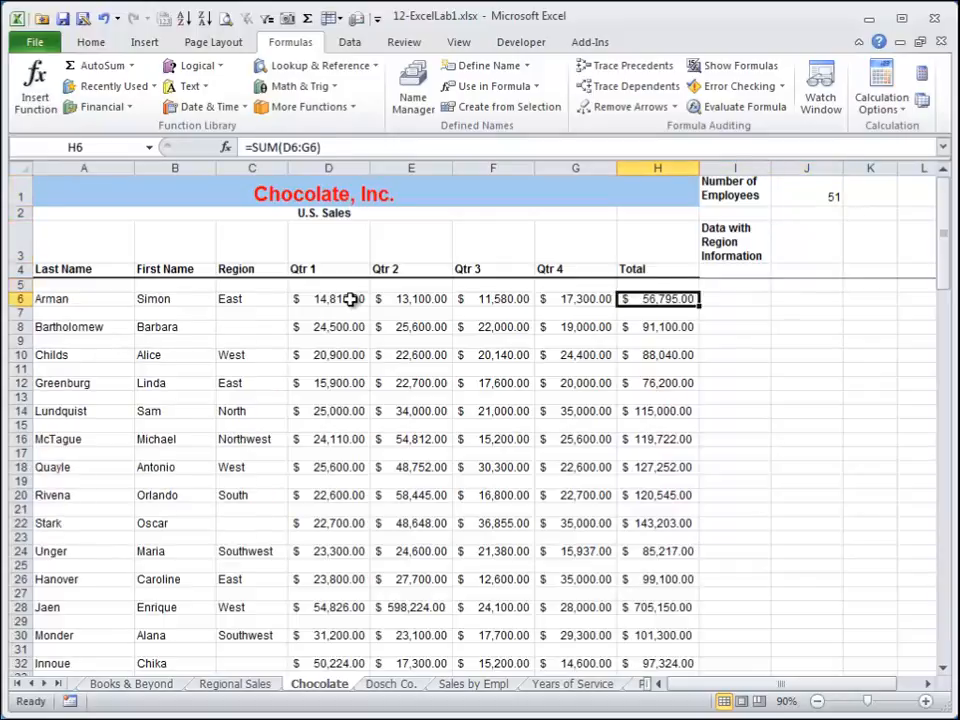
key(Up)
key(Up)
key(Up)
key(Up)
key(Up)
key(Right)
key(Right)
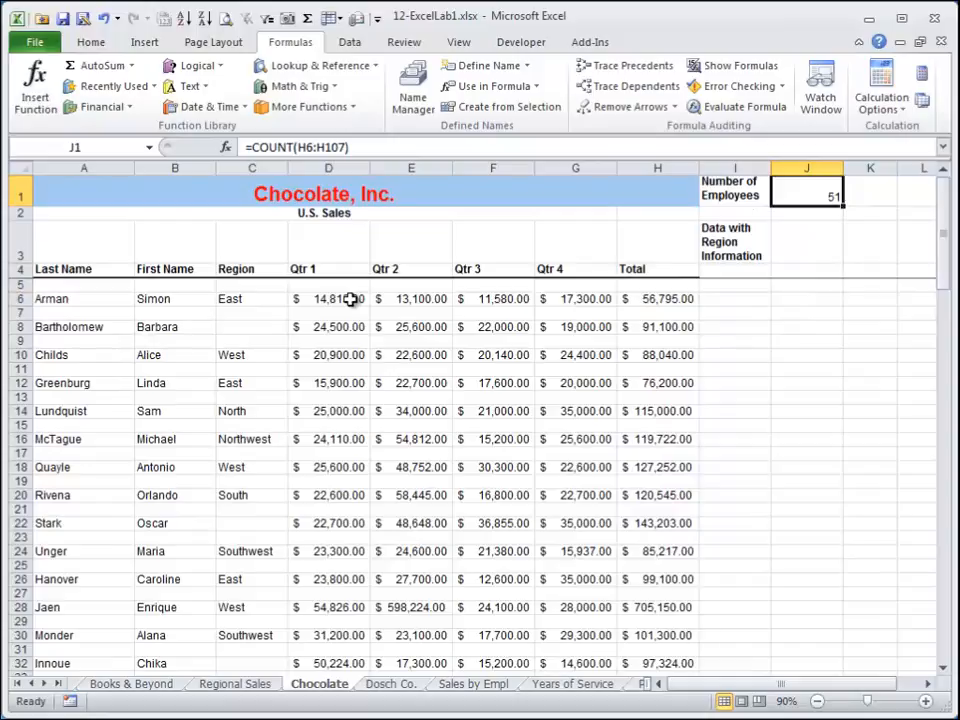
In J3, enter a COUNT formula over the Last Name cells A5:A21.
key(Down)
key(Down)
text(=)
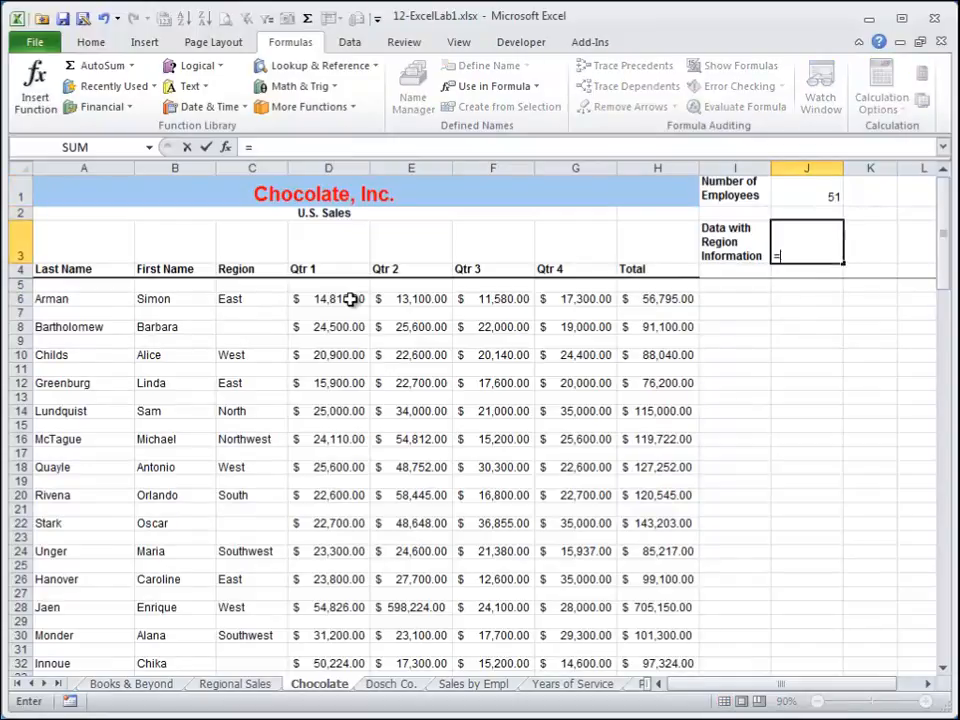
text(count()
key(Left)
key(Left)
key(Left)
key(Left)
key(Left)
key(Left)
key(Left)
key(Left)
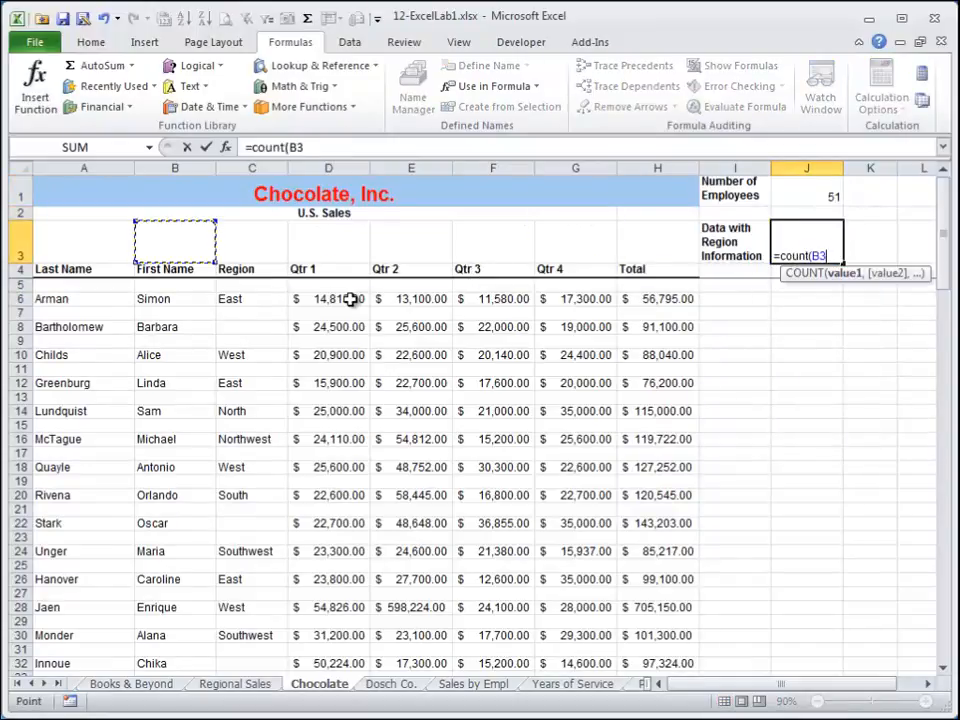
key(Down)
key(Down)
key(Left)
key(shift+Down)
key(shift+Down)
key(shift+Down)
key(shift+Down)
key(shift+Down)
key(shift+Down)
key(shift+Down)
key(shift+Down)
key(shift+Down)
key(shift+Down)
key(shift+Down)
key(shift+Down)
key(shift+Down)
key(shift+Down)
key(shift+Down)
key(shift+Down)
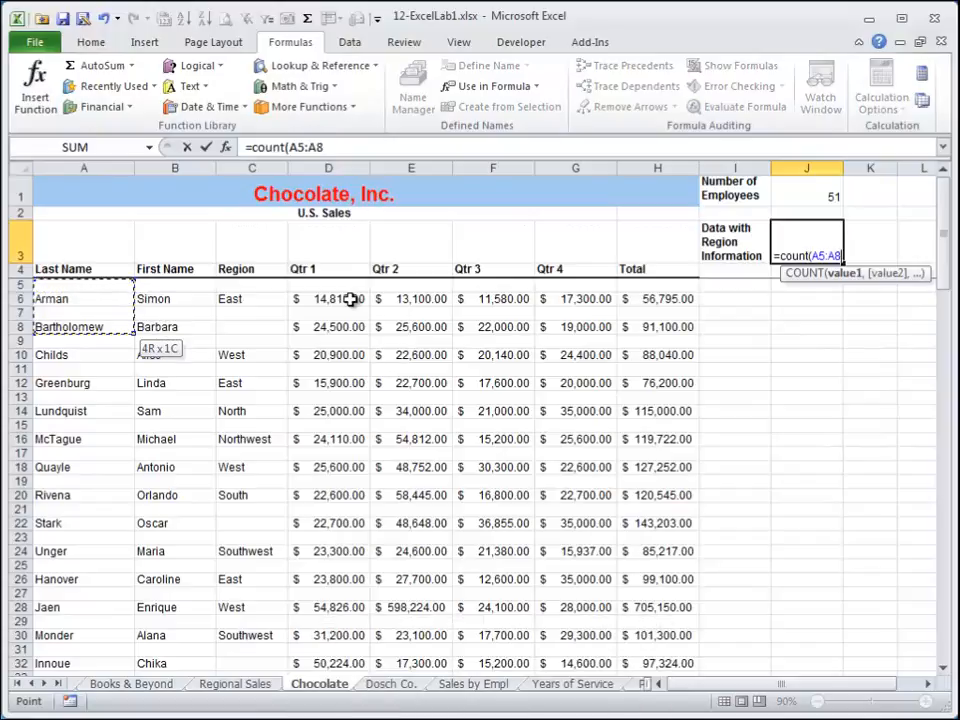
text())
key(ctrl+Return)
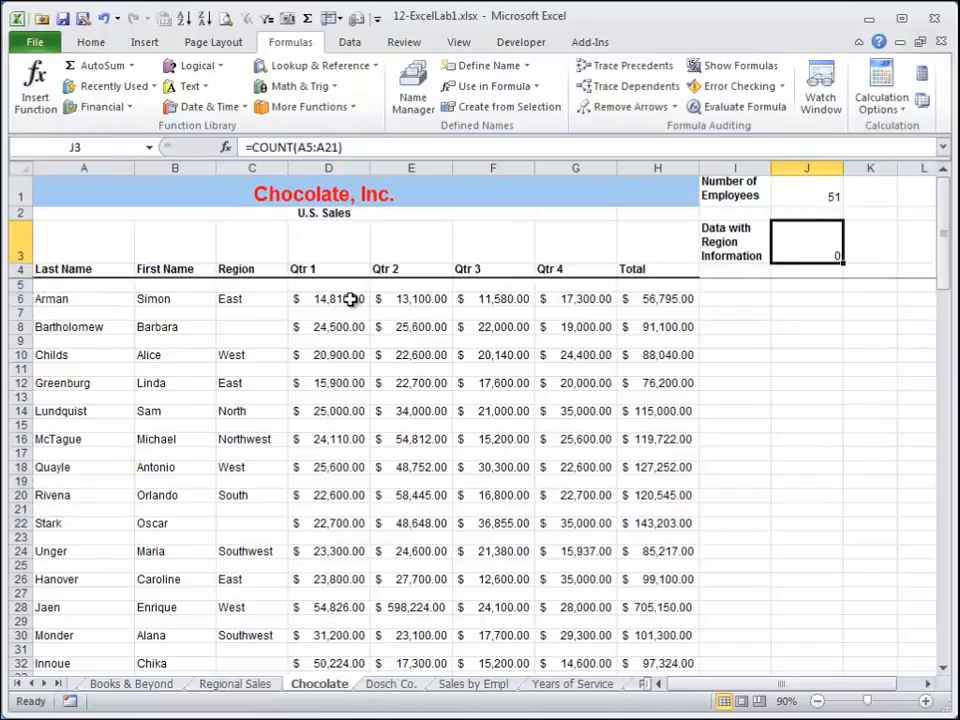
Check the blank Region cell in row 8 and return toward the region count cell.
key(Left)
key(Left)
key(Left)
key(Left)
key(Left)
key(Left)
key(Left)
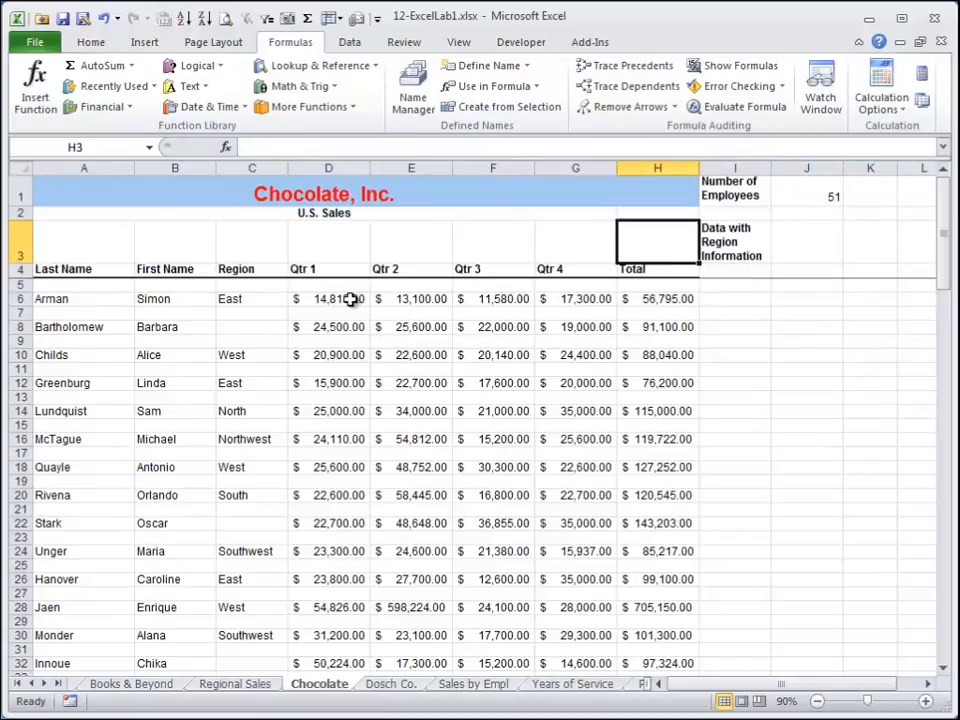
key(Down)
key(Down)
key(Down)
key(Down)
key(Down)
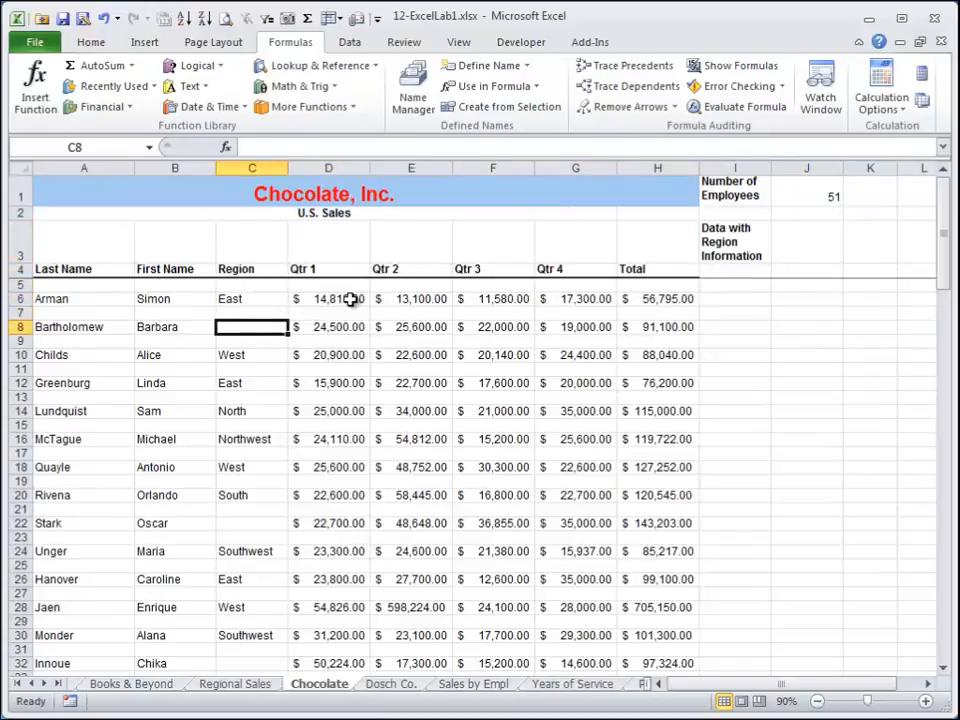
key(Up)
key(Up)
key(Up)
key(Up)
key(Up)
key(Right)
key(Right)
key(Right)
key(Right)
key(Right)
key(Right)
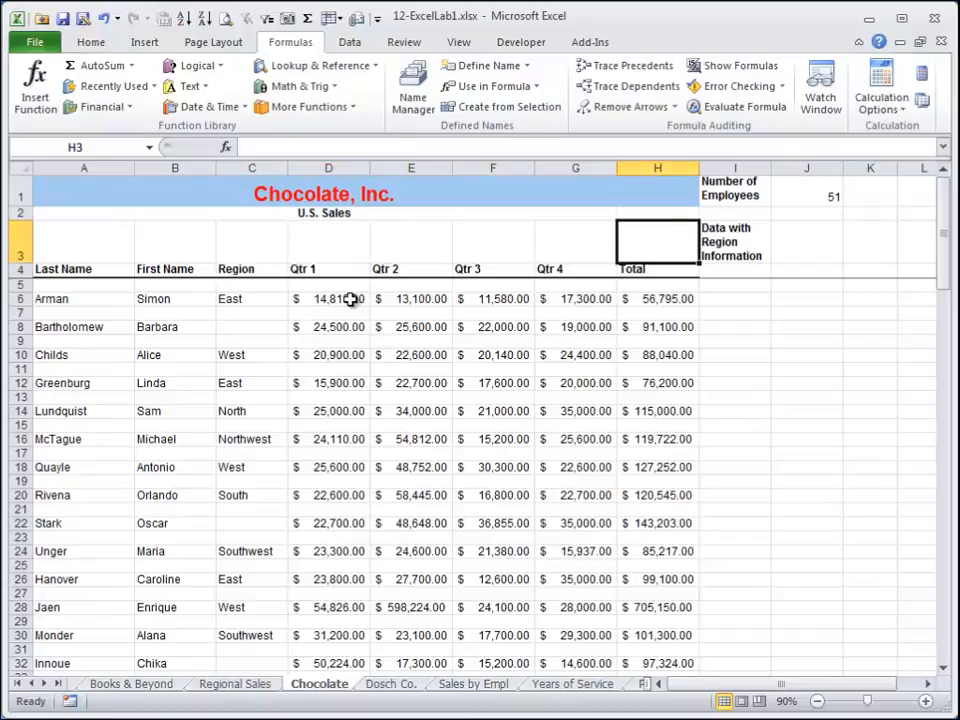
In J3, enter a COUNTA formula counting the Region cells C5:C106.
text(=cou)
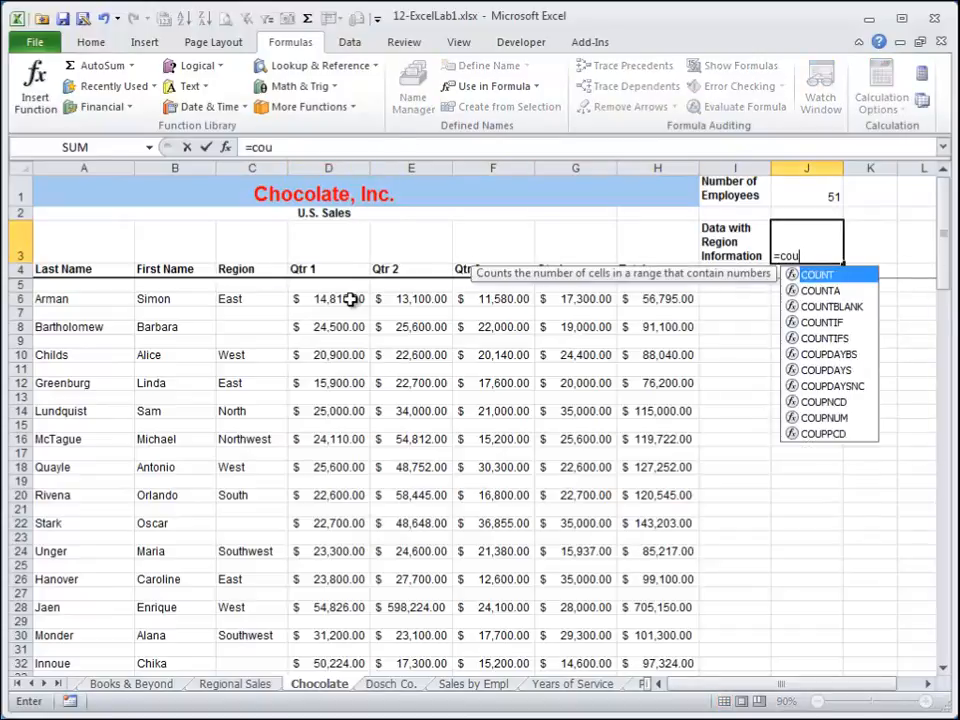
text(nta)
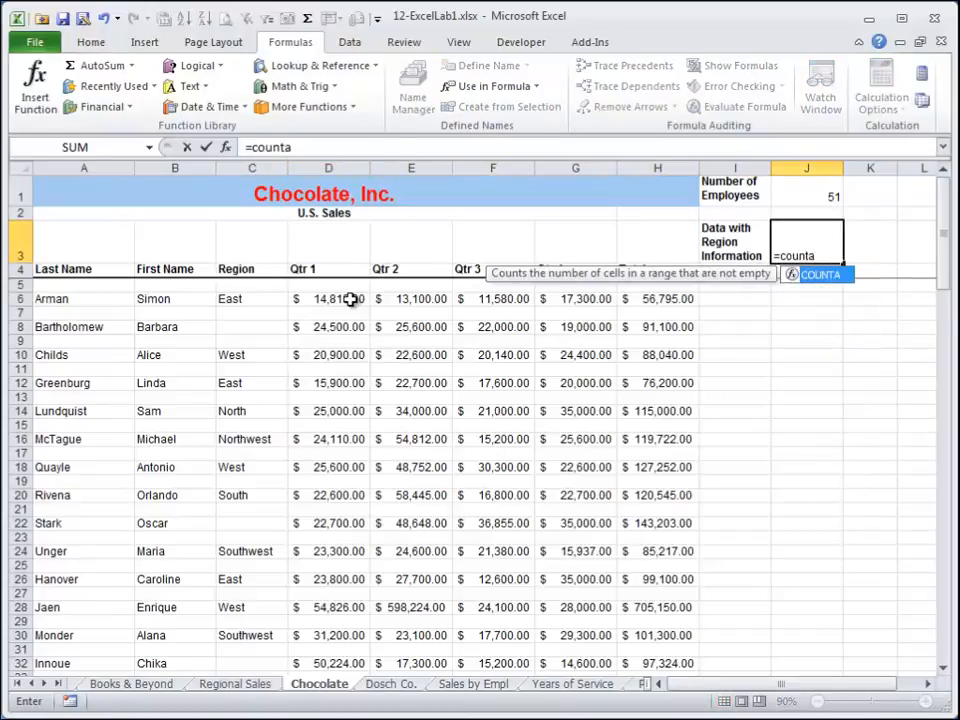
text(()
key(Left)
key(Left)
key(Left)
key(Left)
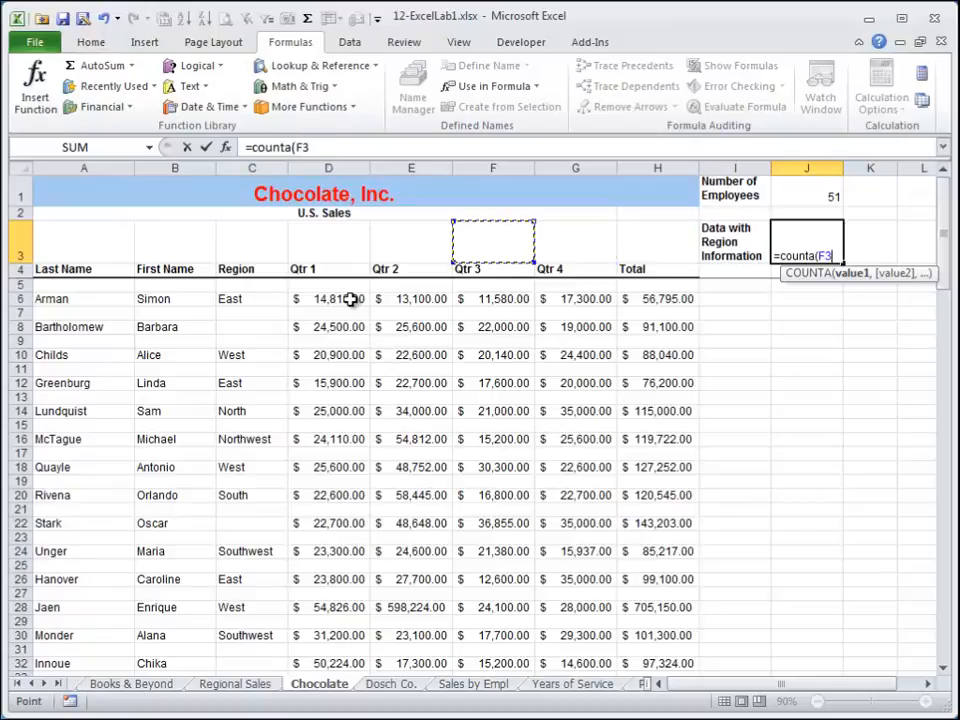
key(Left)
key(Left)
key(Left)
key(Down)
key(Down)
key(shift+Page_Down)
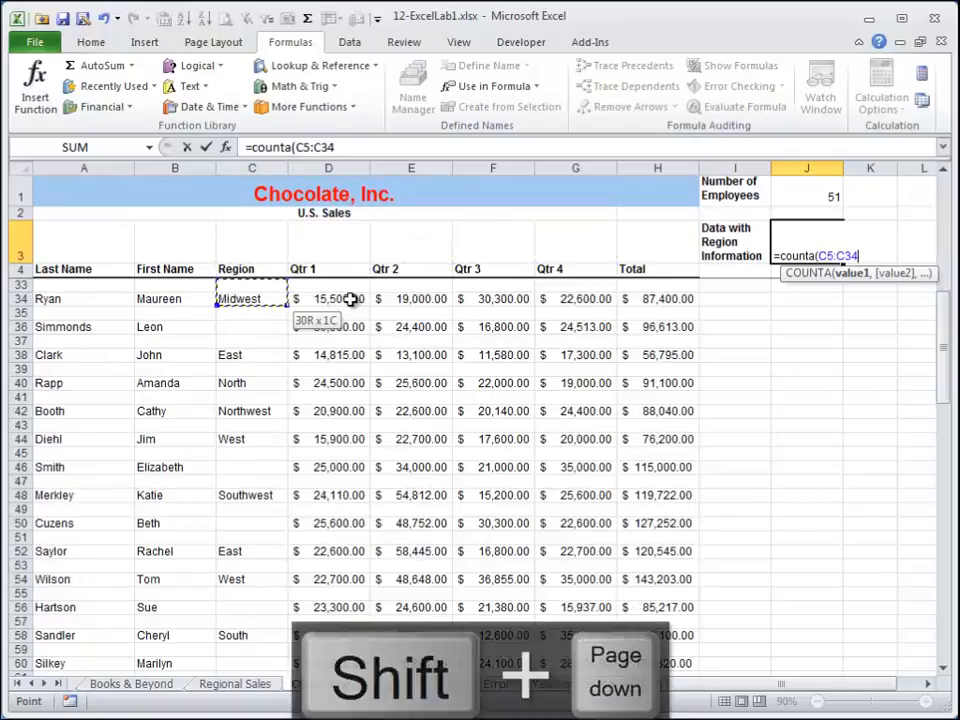
key(shift+Page_Down)
key(shift+Page_Down)
key(shift+Page_Down)
key(shift+End)
key(shift+Up)
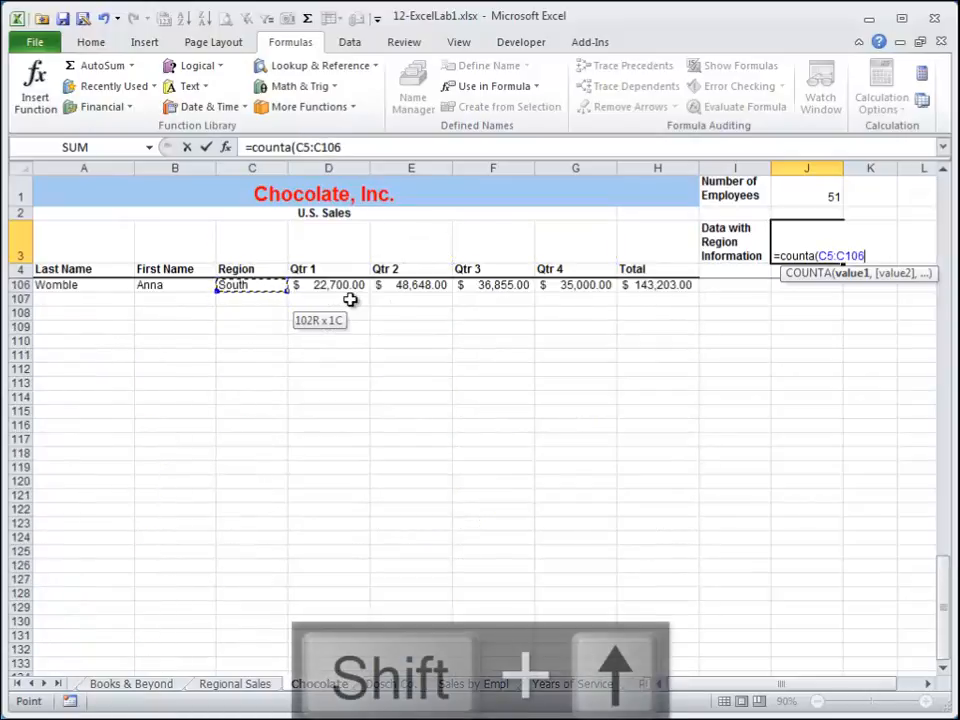
text())
key(Return)
Commit an entry in the blank Region cell in row 8 and reselect the region count cell.
key(Up)
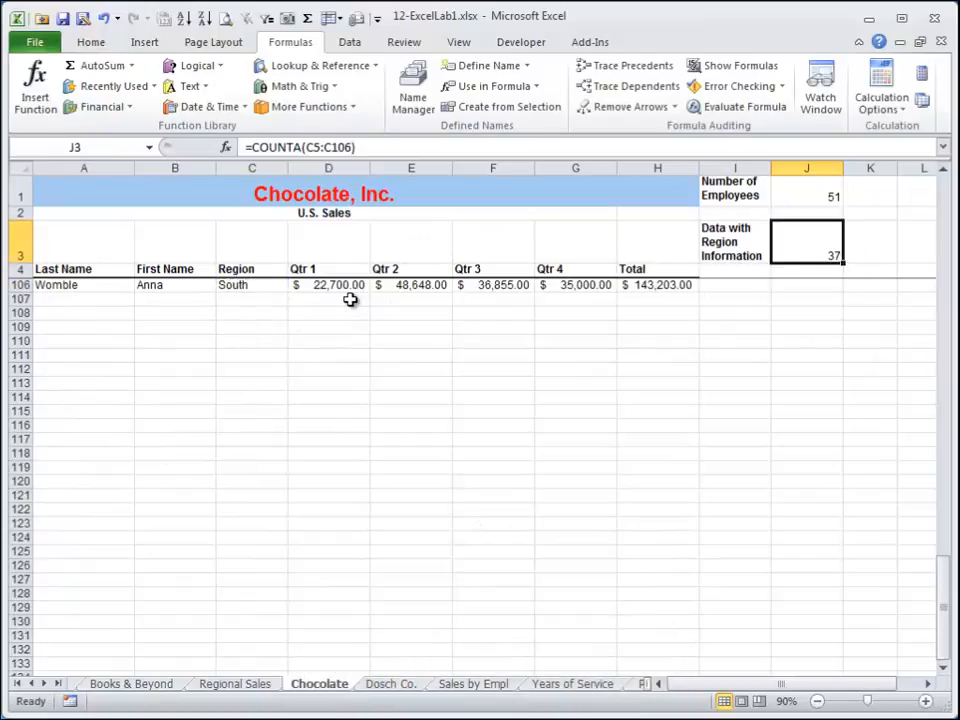
key(Down)
key(Down)
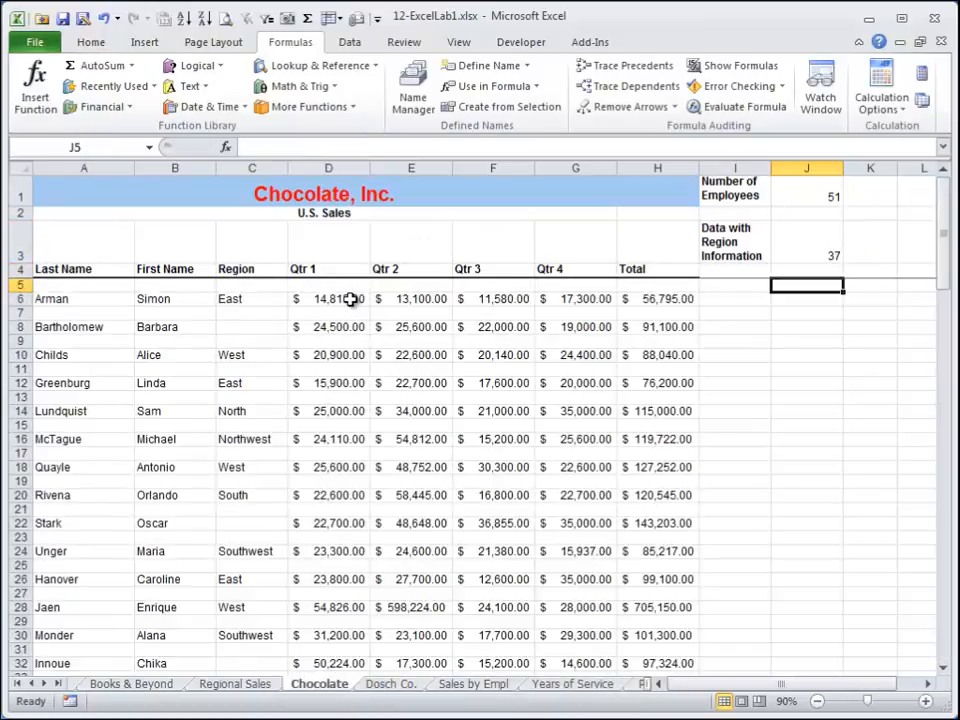
key(Left)
key(Left)
key(Left)
key(Left)
key(Left)
key(Left)
key(Left)
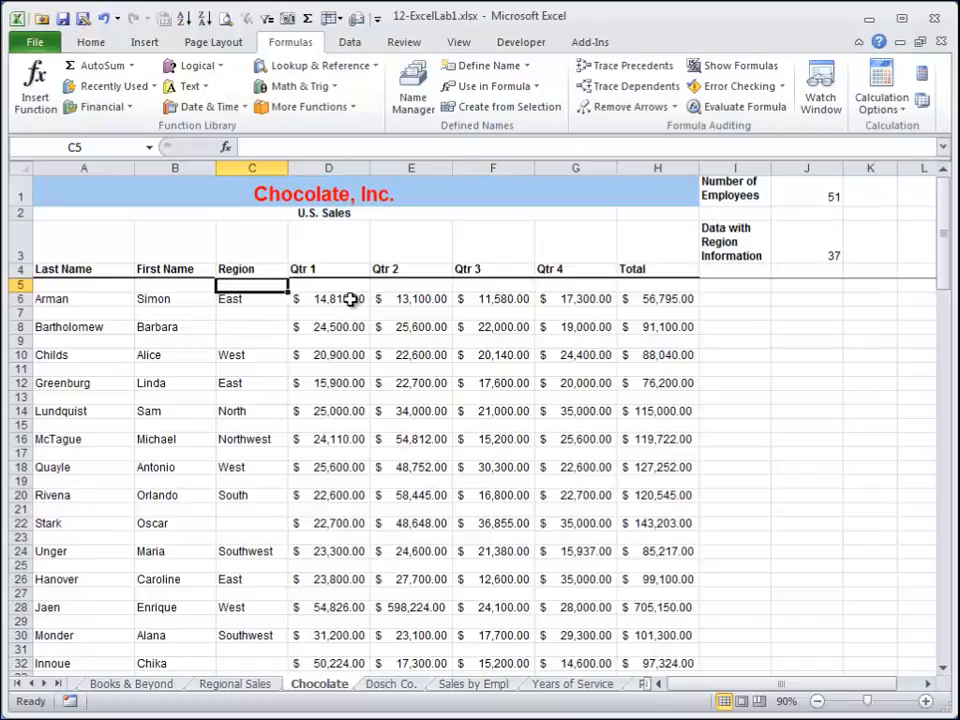
key(Down)
key(Down)
key(Down)
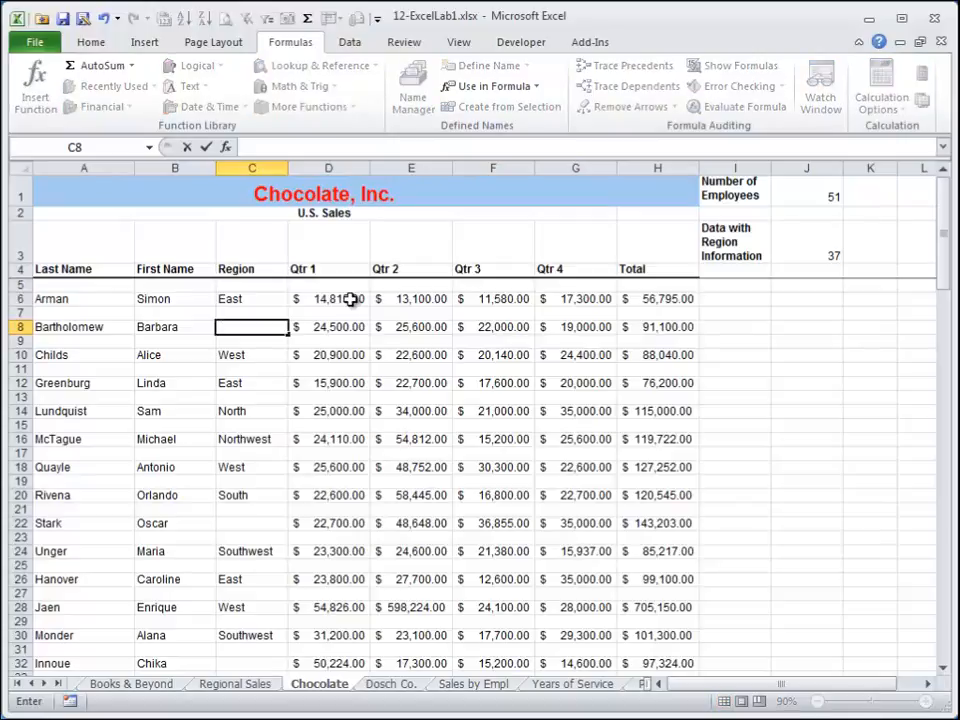
key(Return)
click(806, 254)
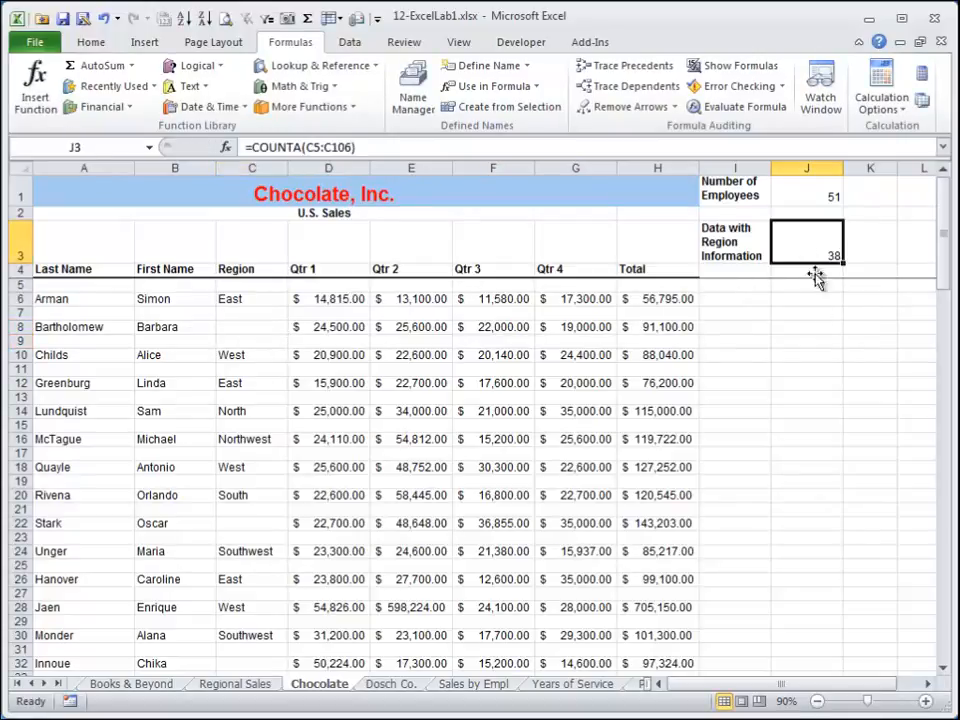
Clear the Region cell in row 8 and switch to the Dosch Co. worksheet.
click(267, 326)
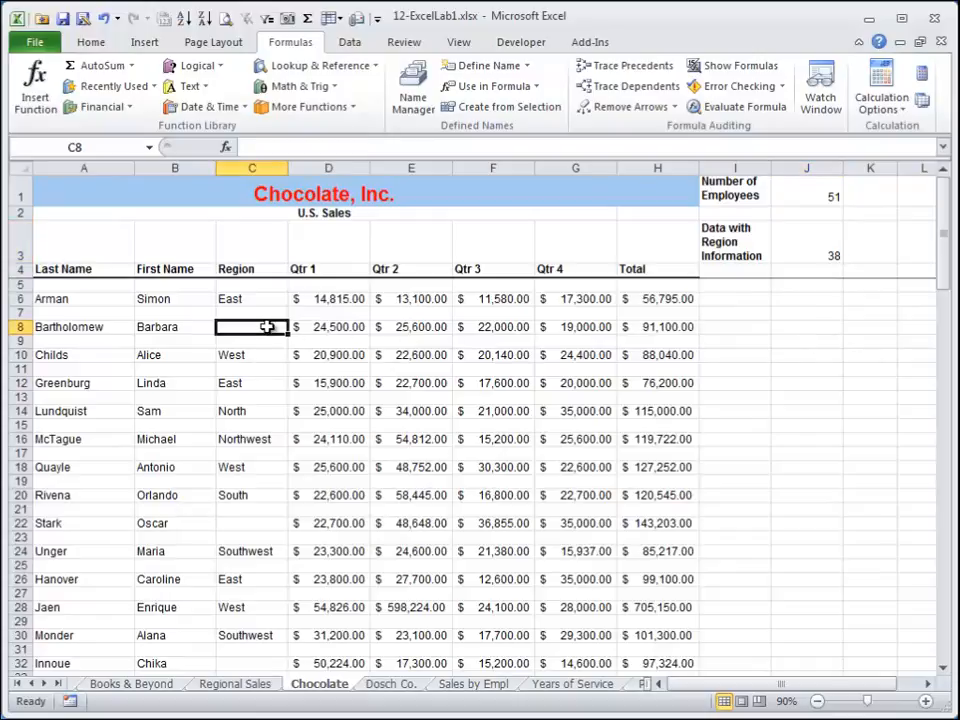
key(Delete)
key(ctrl+Page_Down)
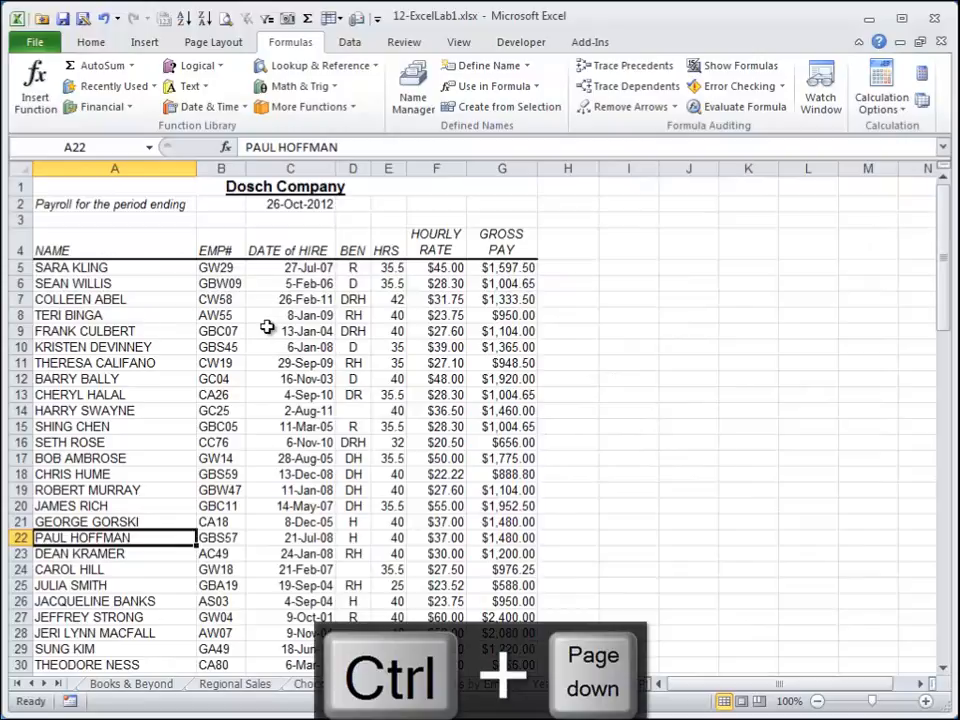
Browse up and down the employee list on the Dosch Co. worksheet.
key(Up)
key(Up)
key(Up)
key(Up)
key(Up)
key(Up)
key(Up)
key(Up)
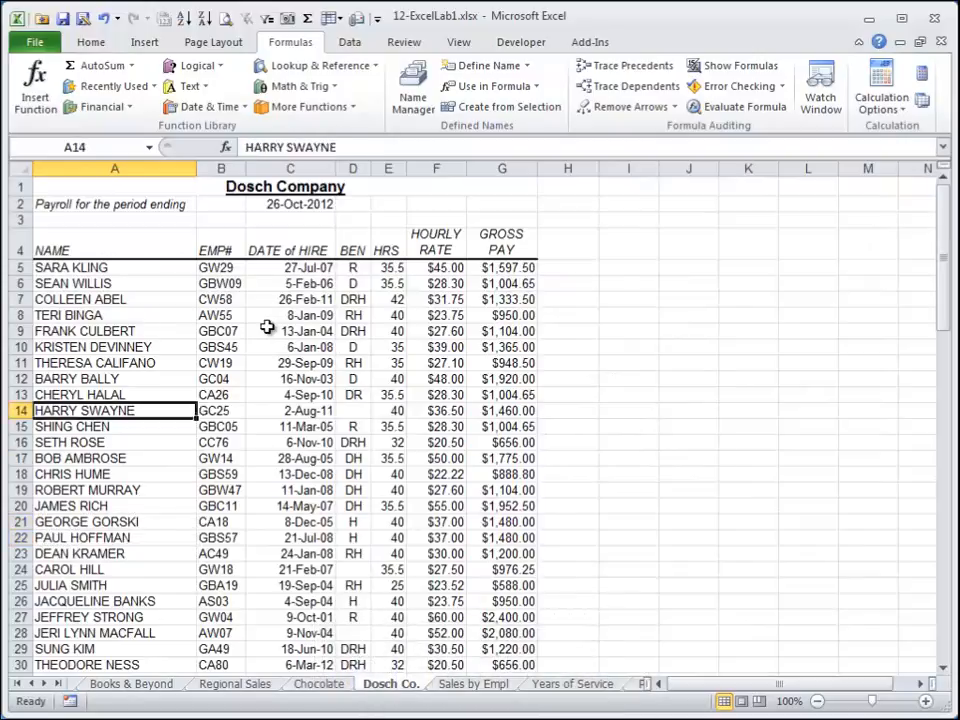
key(Up)
key(Up)
key(Up)
key(Up)
key(Up)
key(Up)
key(Up)
key(Up)
key(Up)
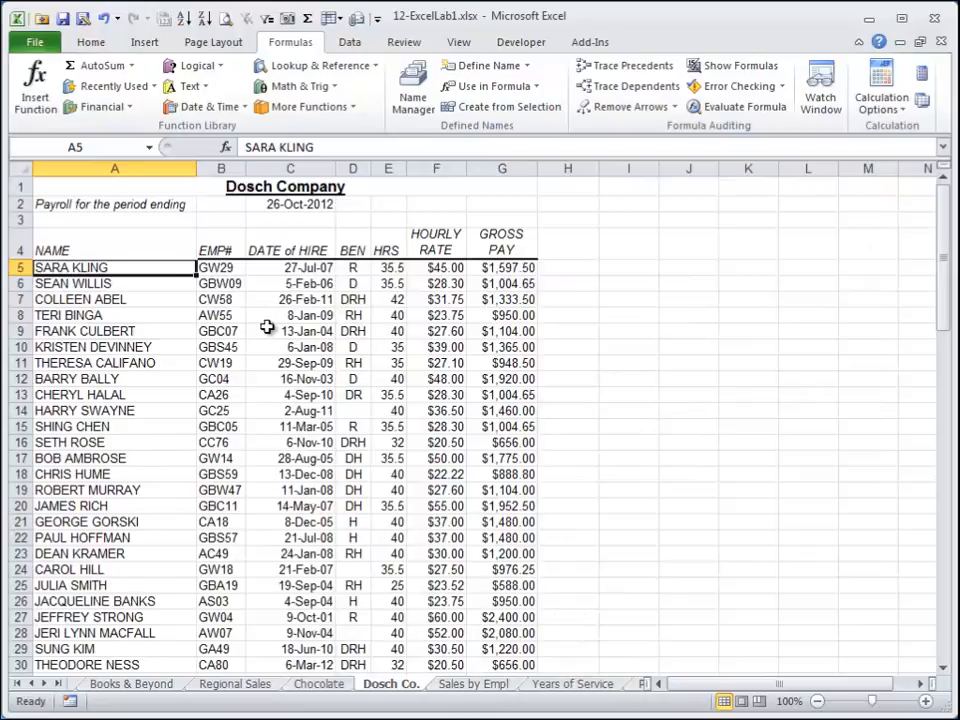
key(Down)
key(Down)
key(Down)
key(Down)
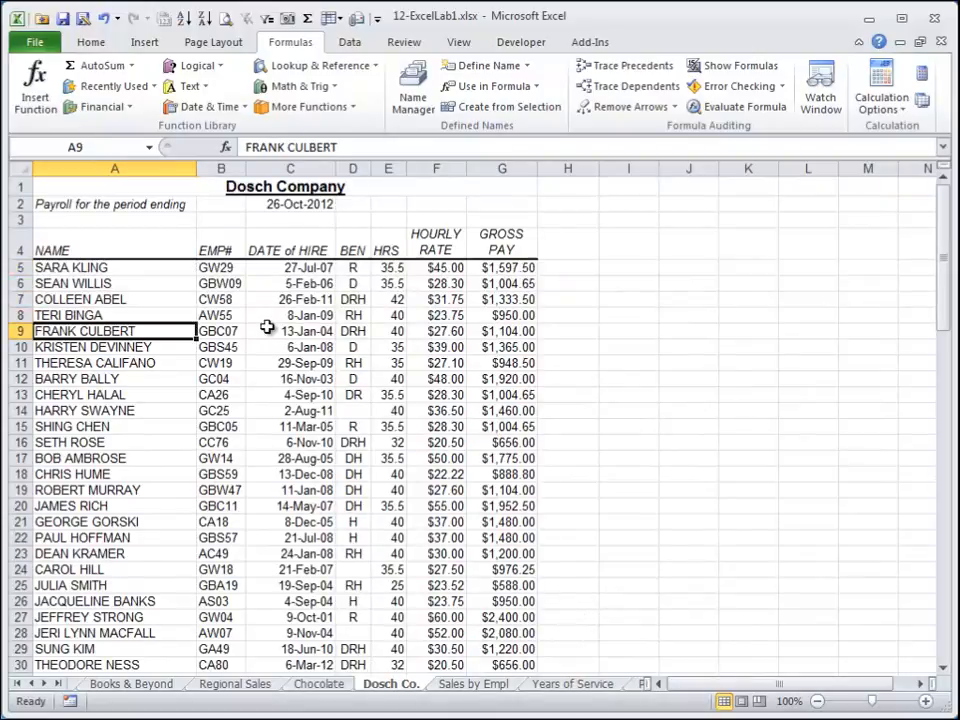
key(Page_Down)
key(Page_Down)
key(Page_Down)
key(Page_Up)
key(Page_Up)
key(Page_Up)
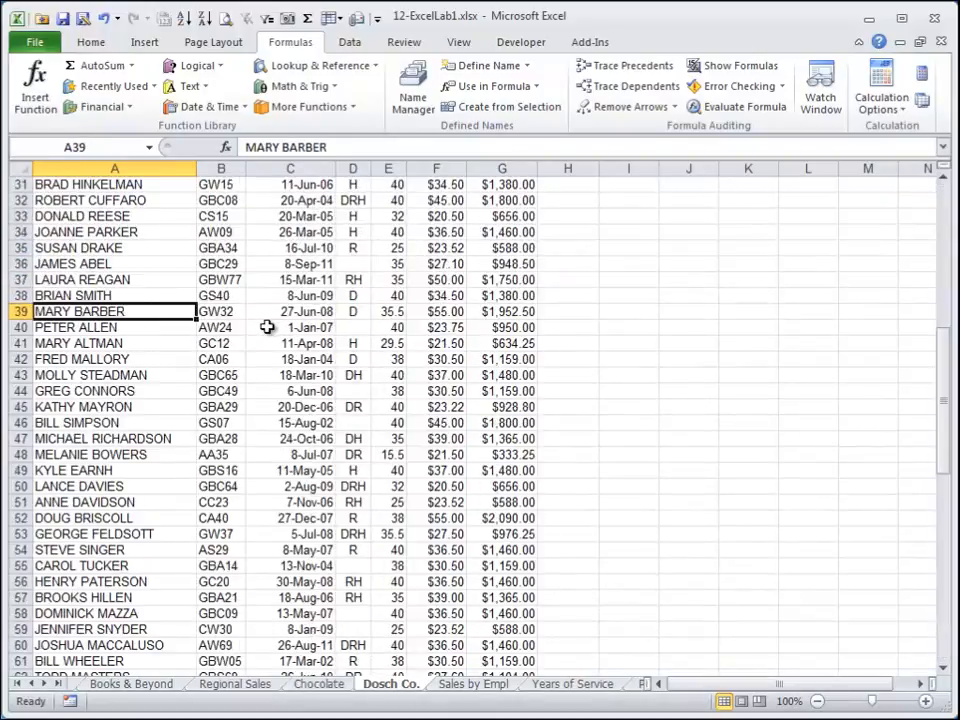
key(Up)
key(Up)
key(Up)
key(Up)
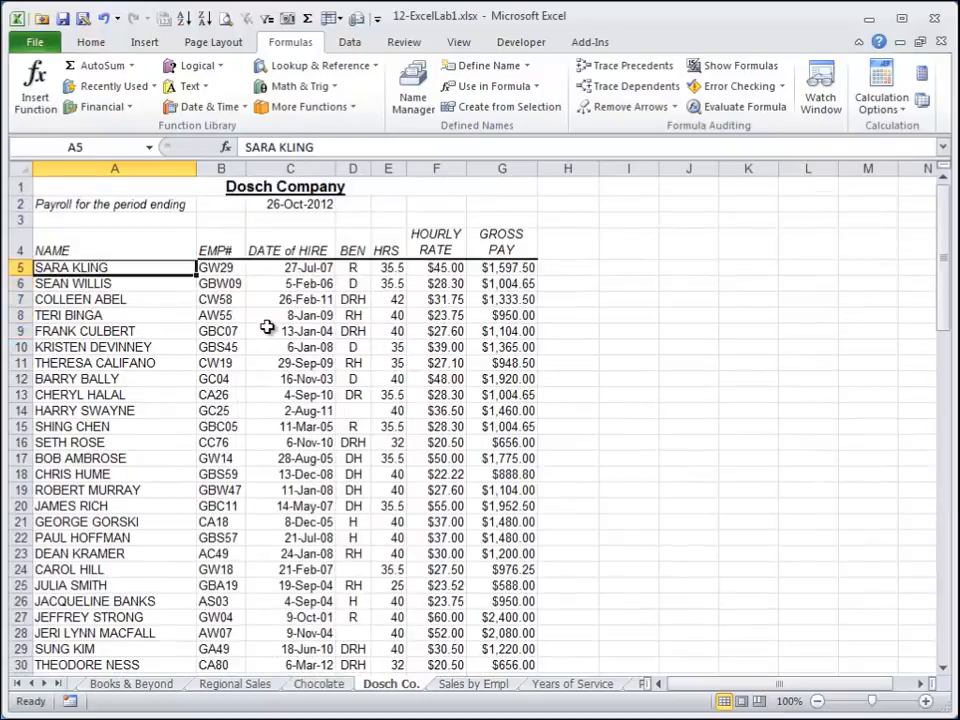
In I5, enter a PROPER formula converting the name in A5 to proper case.
key(Right)
key(Right)
key(Right)
key(Right)
key(Right)
key(Right)
key(Right)
key(Right)
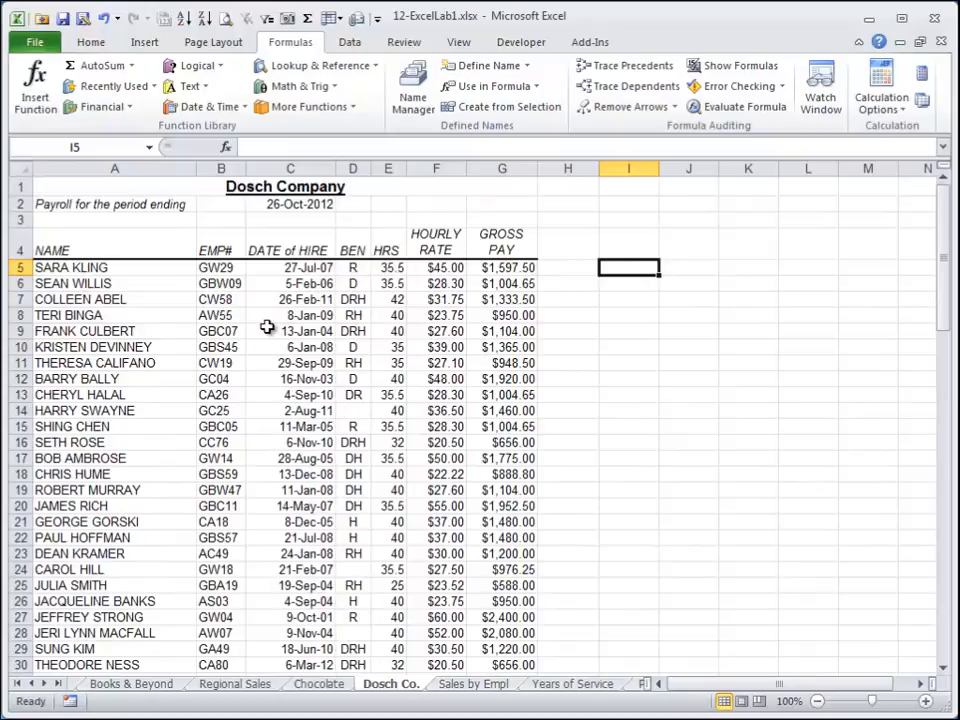
text(=)
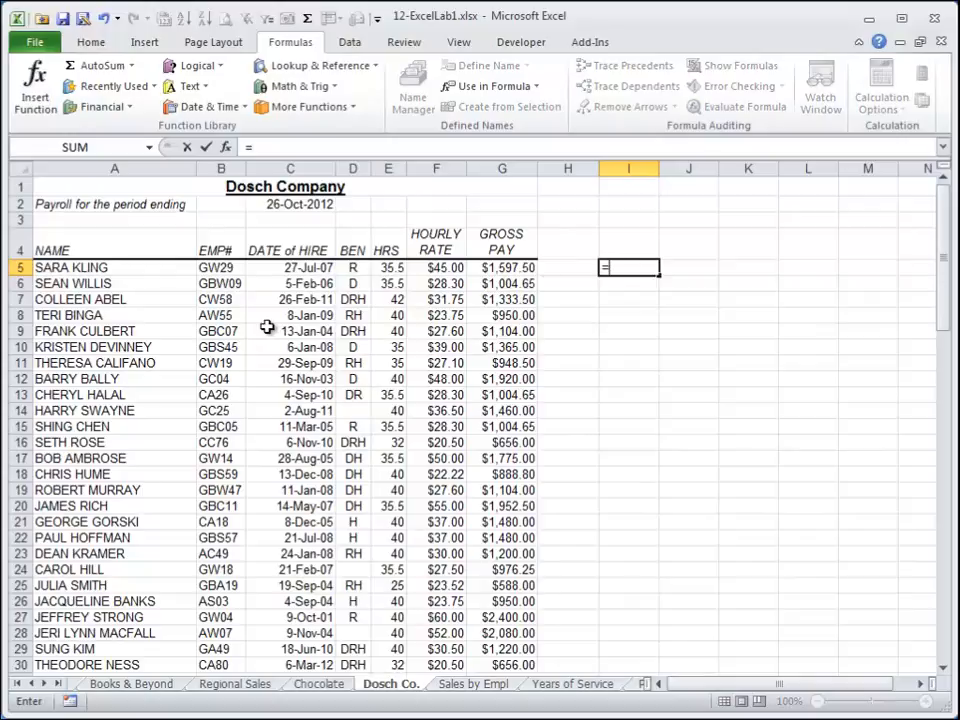
text(pr)
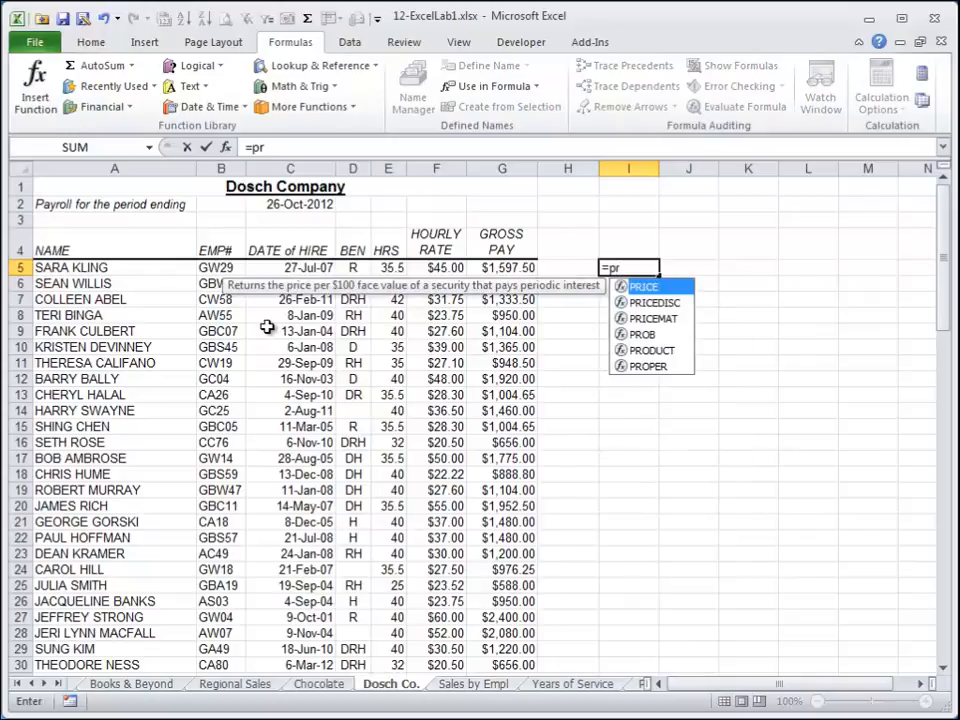
text(oper()
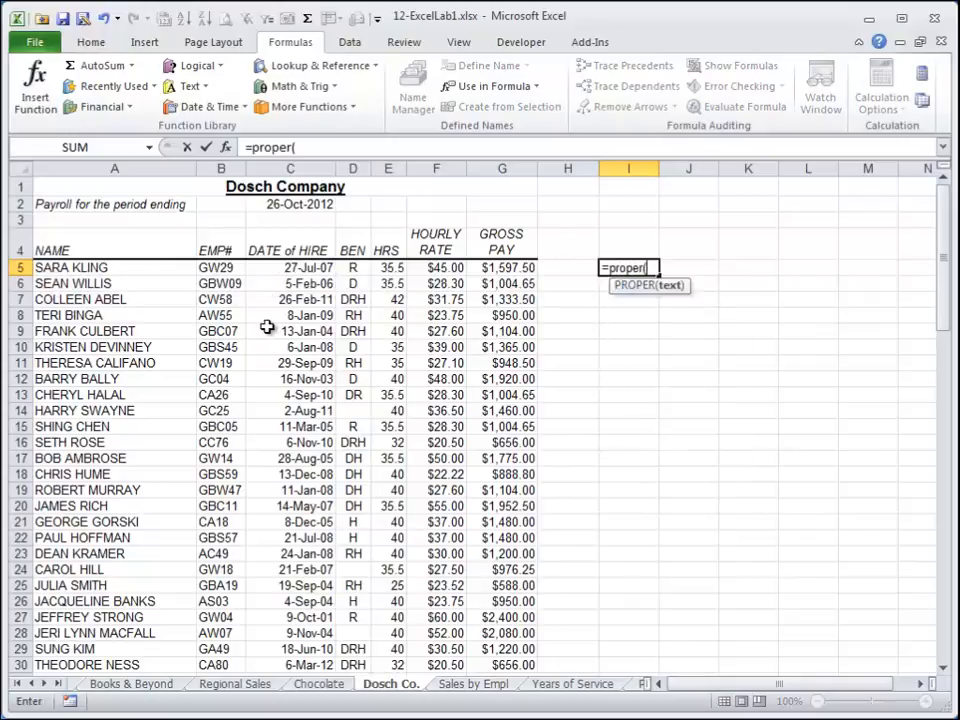
key(Left)
key(Left)
key(Left)
key(Left)
key(Left)
key(Left)
key(Left)
key(Left)
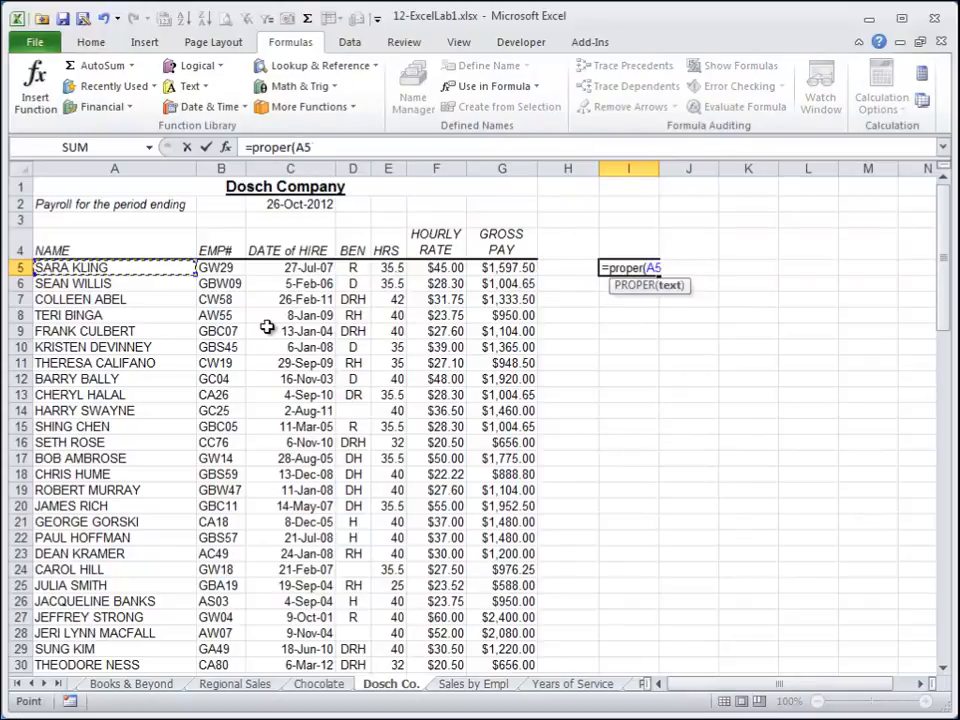
text())
key(Return)
key(Return)
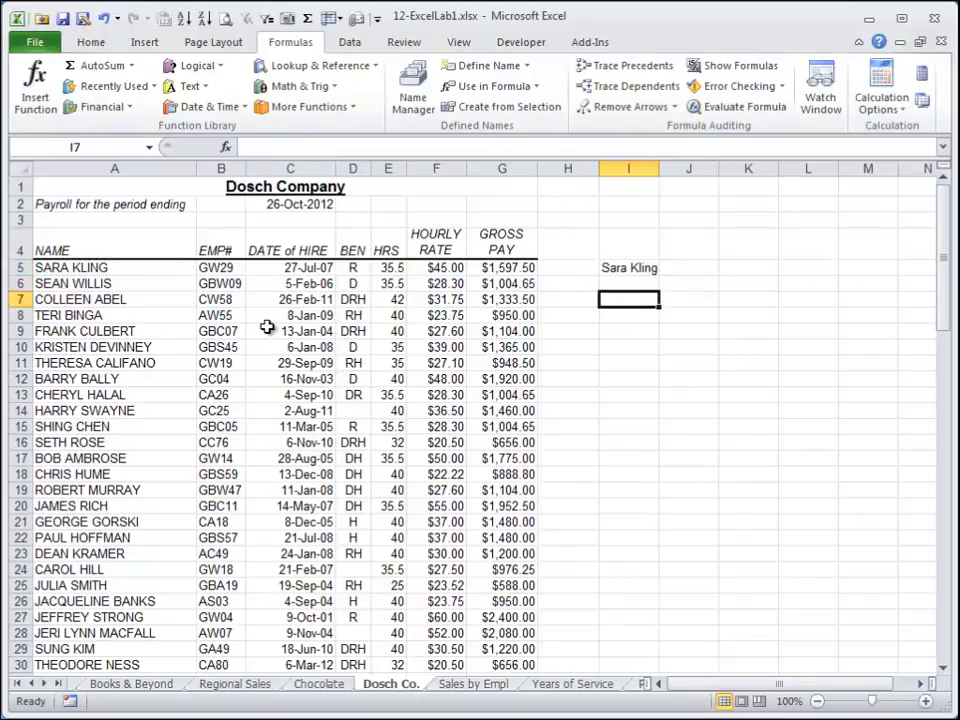
Fill the PROPER formula down from I5 through I22 and autofit column I's width.
drag(659, 168, 662, 168)
click(624, 272)
key(shift+Down)
key(shift+Down)
key(shift+Down)
key(shift+Down)
key(shift+Down)
key(shift+Down)
key(shift+Down)
key(shift+Down)
key(shift+Down)
key(shift+Down)
key(shift+Down)
key(shift+Down)
key(shift+Down)
key(shift+Down)
key(shift+Down)
key(shift+Down)
key(shift+Down)
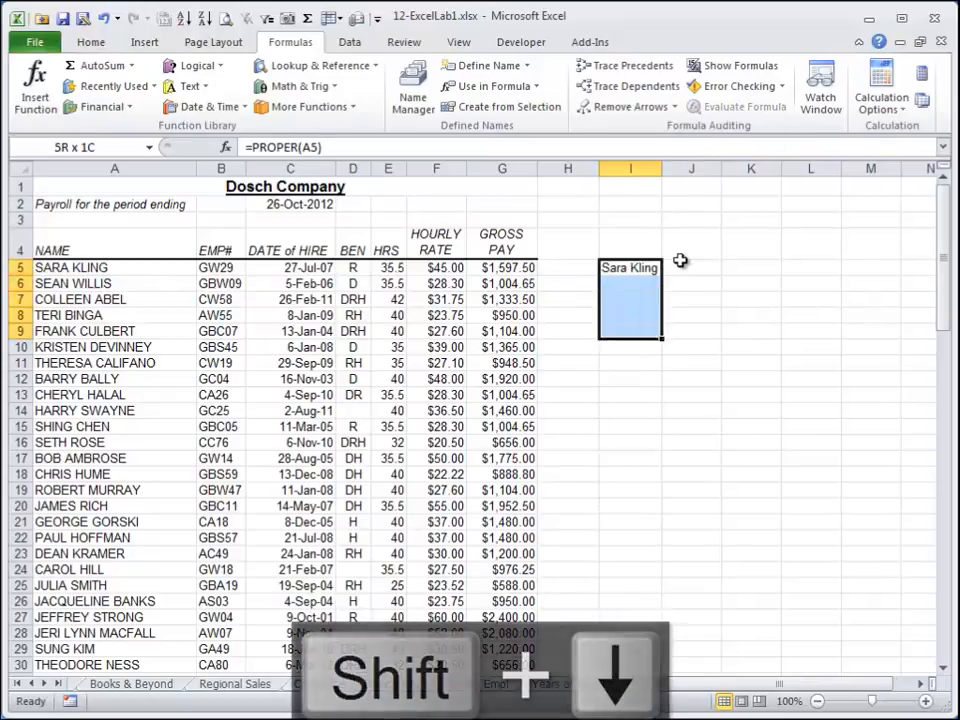
key(ctrl+d)
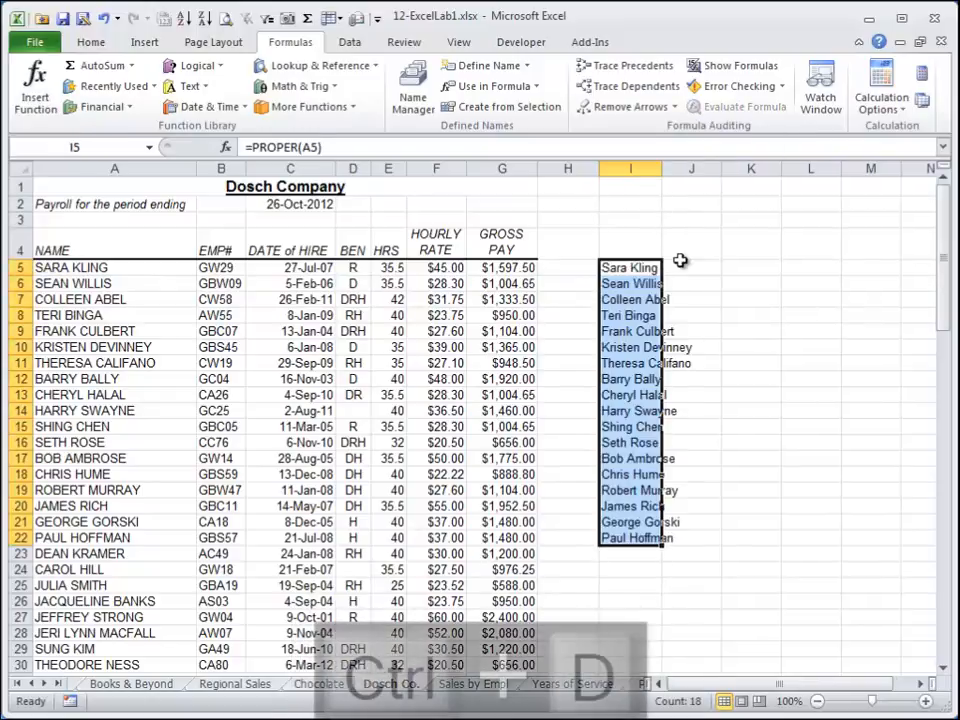
double_click(661, 168)
key(Right)
key(Left)
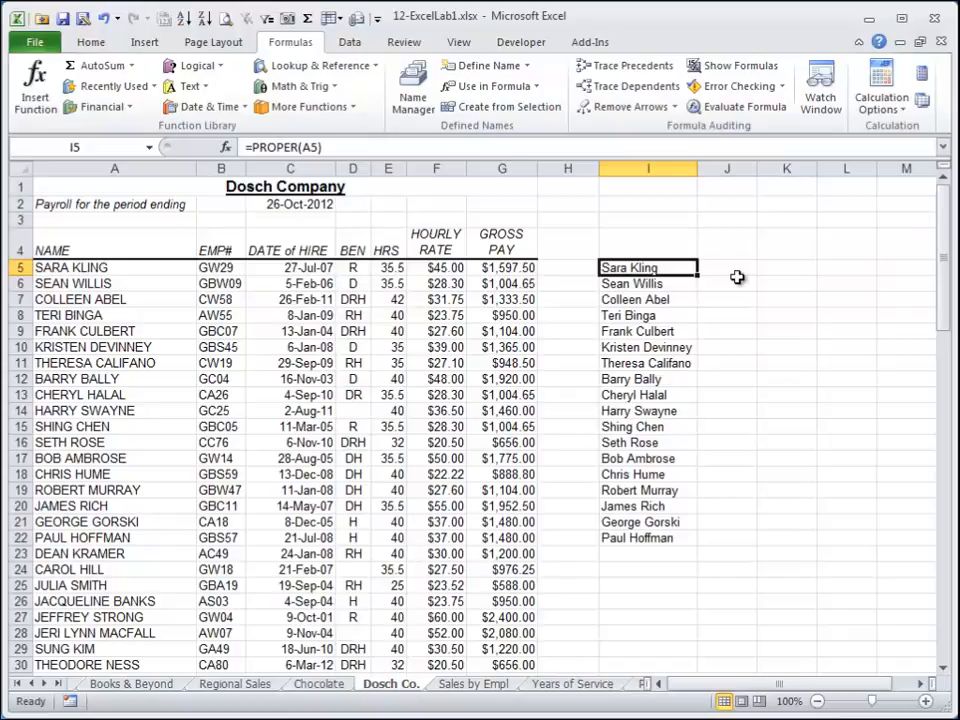
Replace the formula in I5 with a LOWER formula on A5.
text(=lower()
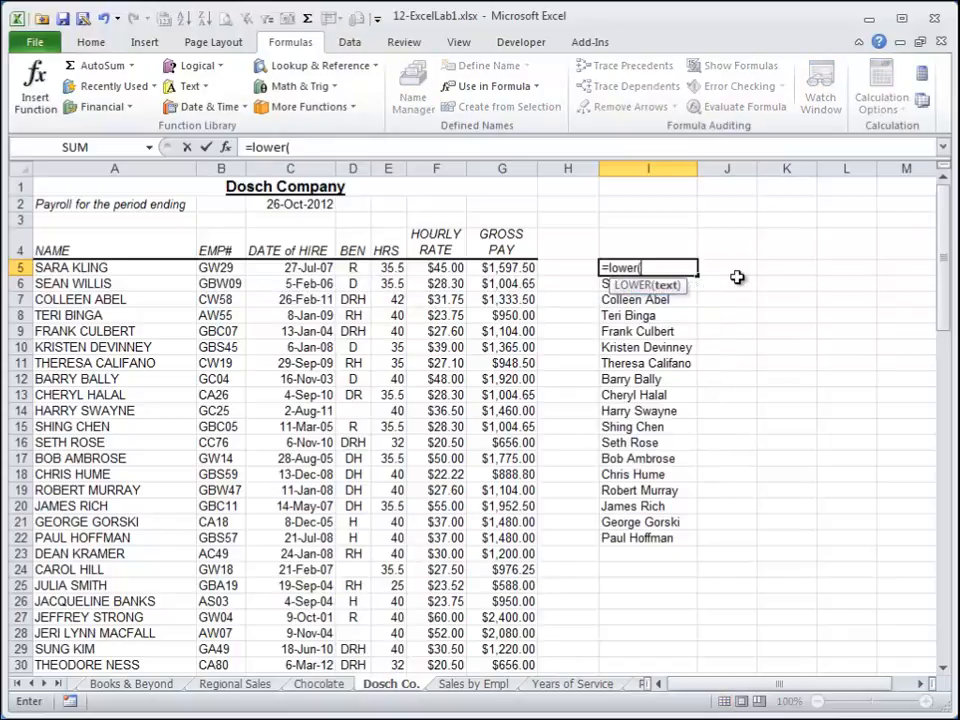
key(Left)
key(Left)
key(Left)
key(Left)
key(Left)
key(Left)
key(Left)
key(Left)
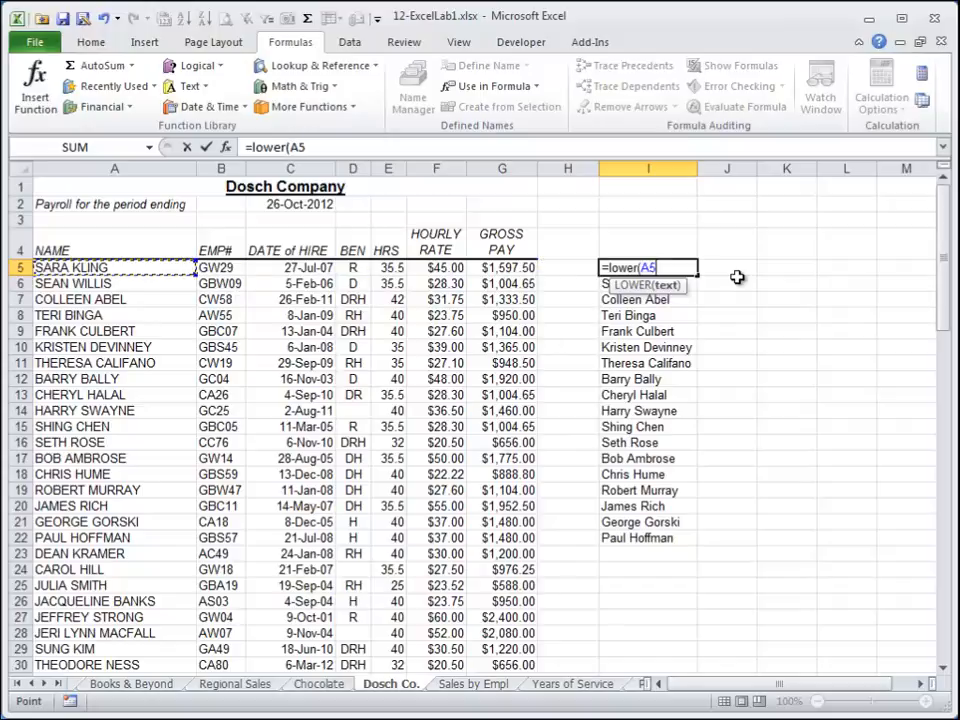
text())
key(Return)
key(Up)
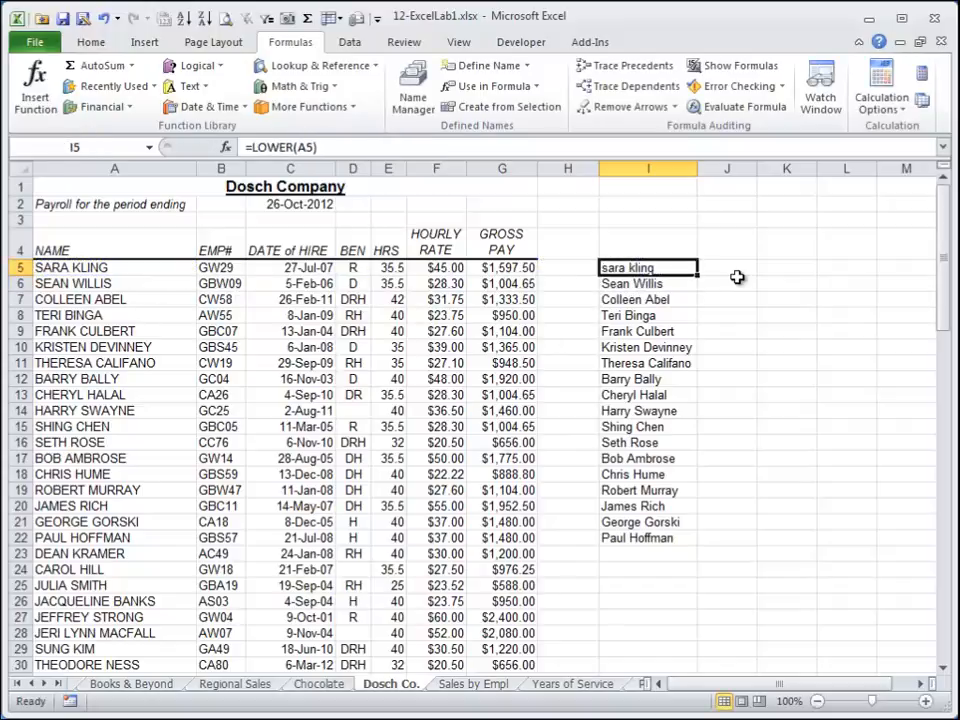
In J5, enter an UPPER formula referencing I5.
key(Right)
text(=upper()
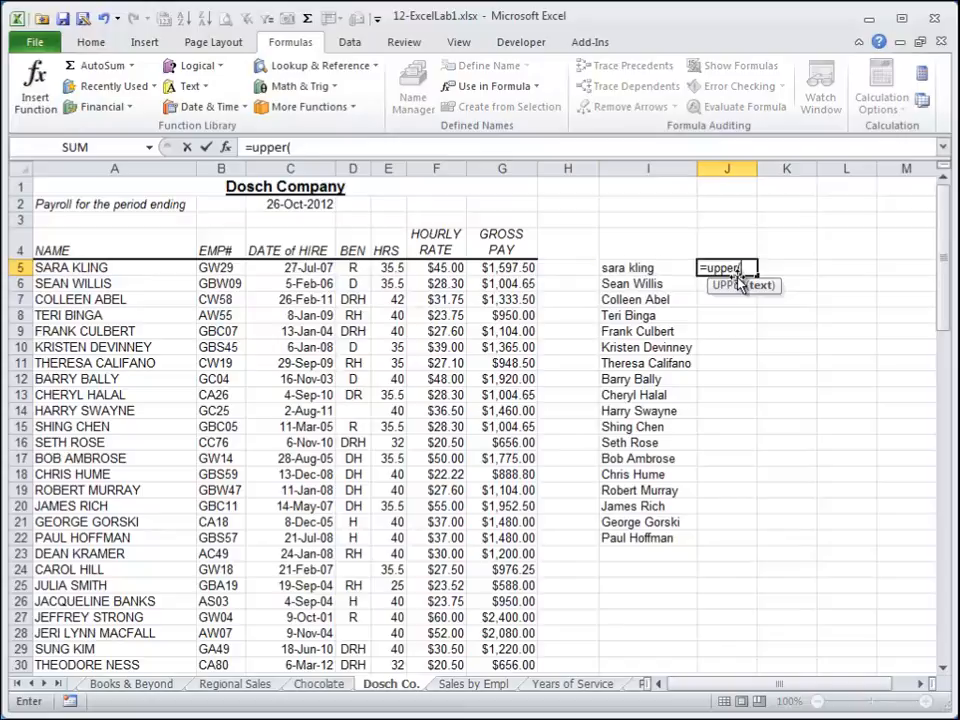
key(Left)
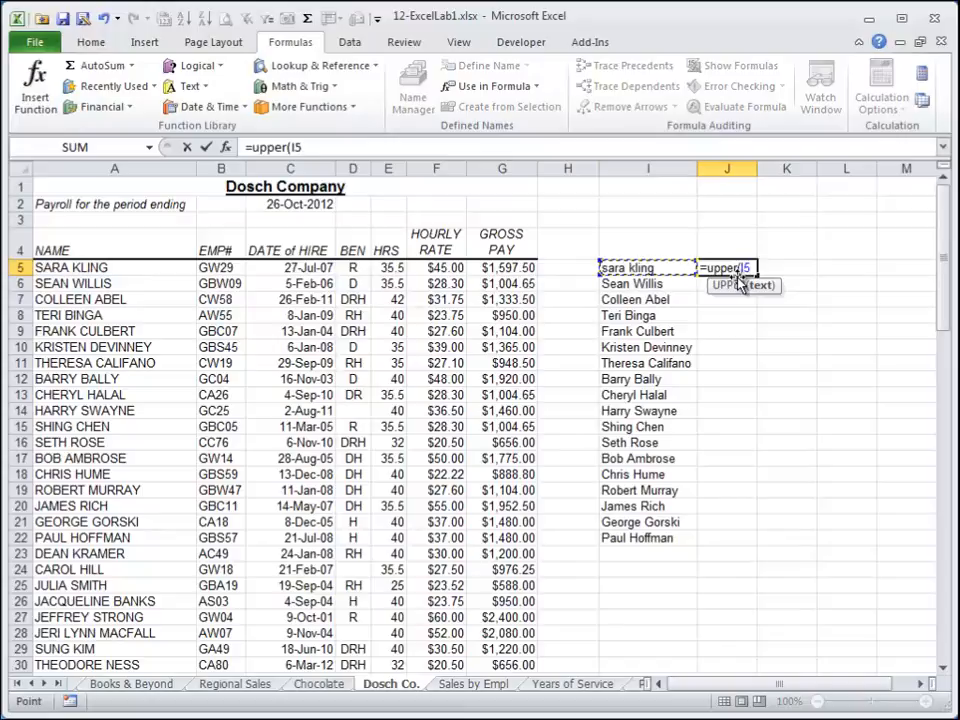
text())
key(Return)
key(Up)
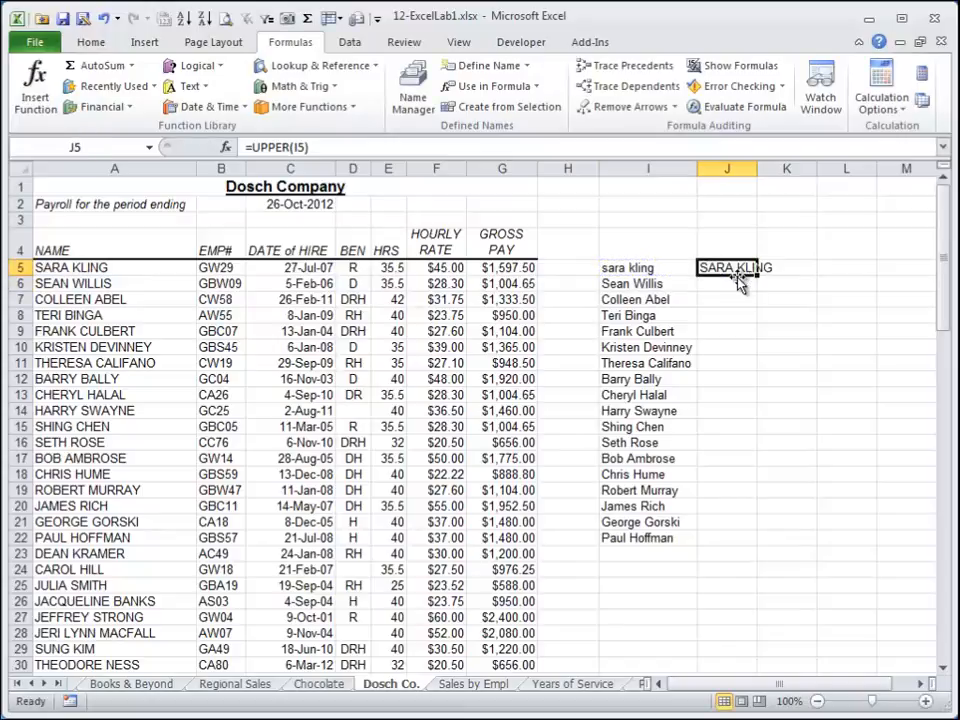
Clear the text formulas from columns I and J.
key(Left)
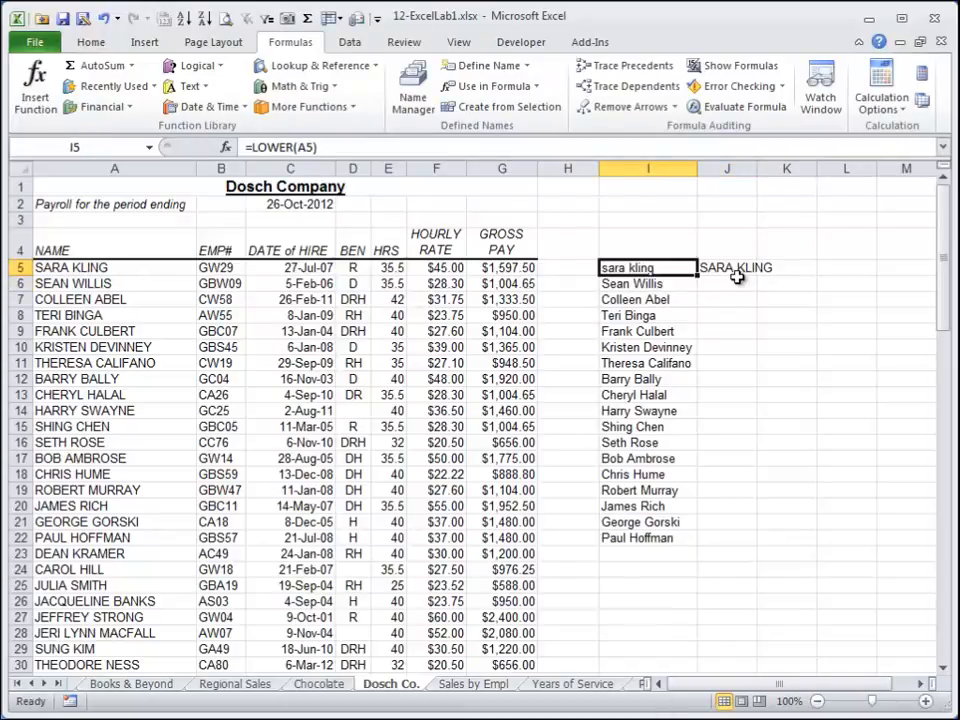
key(shift+Right)
key(shift+Down)
key(shift+Down)
key(shift+End)
key(shift+Down)
key(Delete)
key(Left)
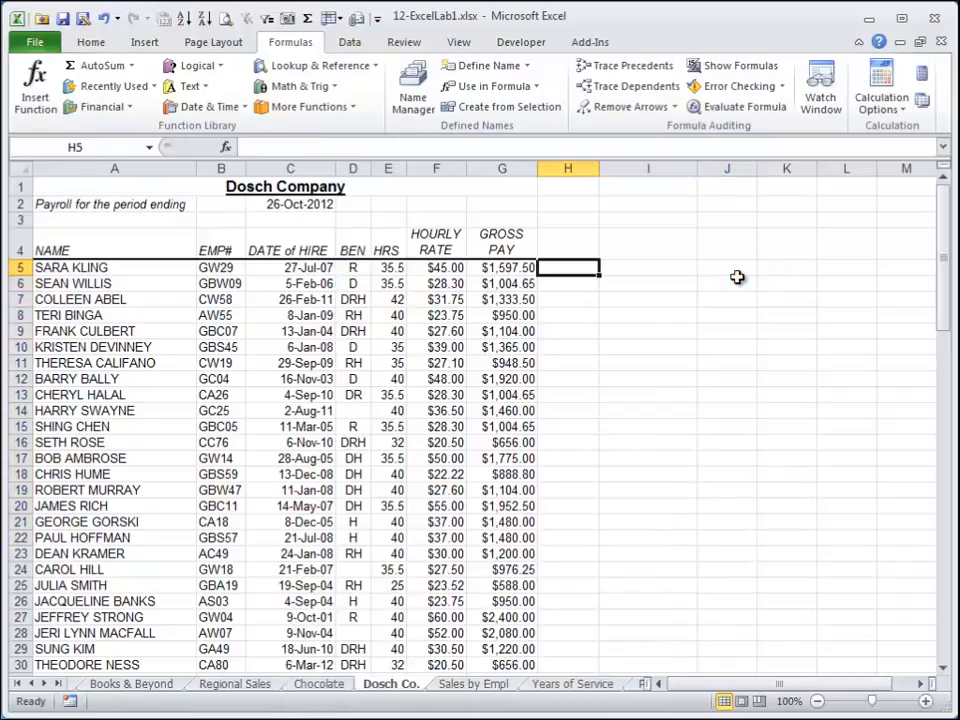
Insert a new blank column before the BEN column.
key(Left)
key(Left)
key(Left)
key(Left)
key(ctrl+space)
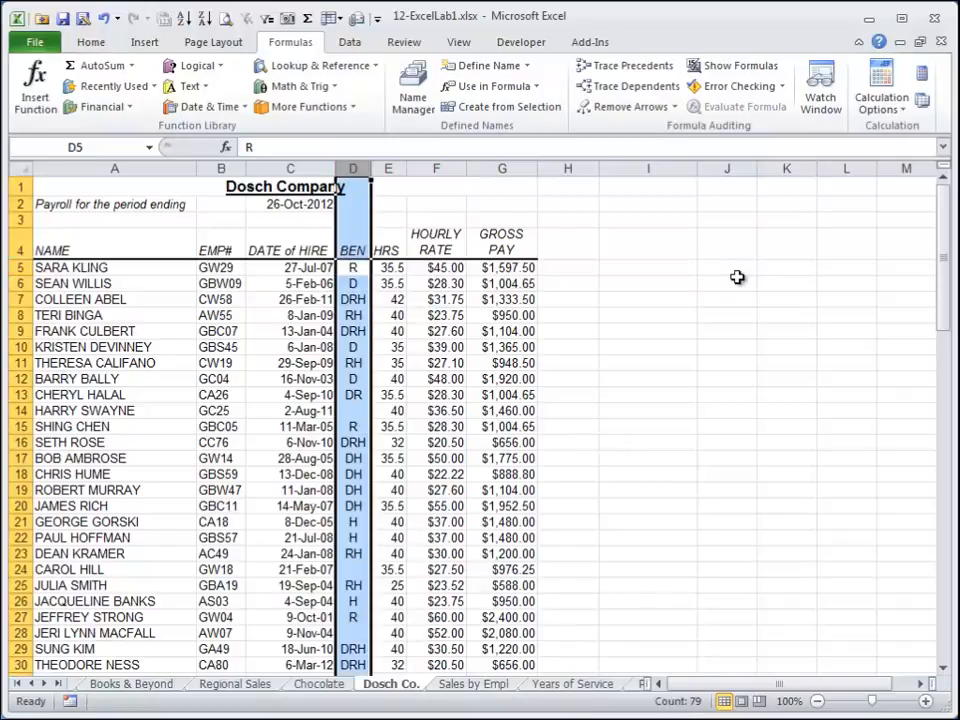
key(shift+F10)
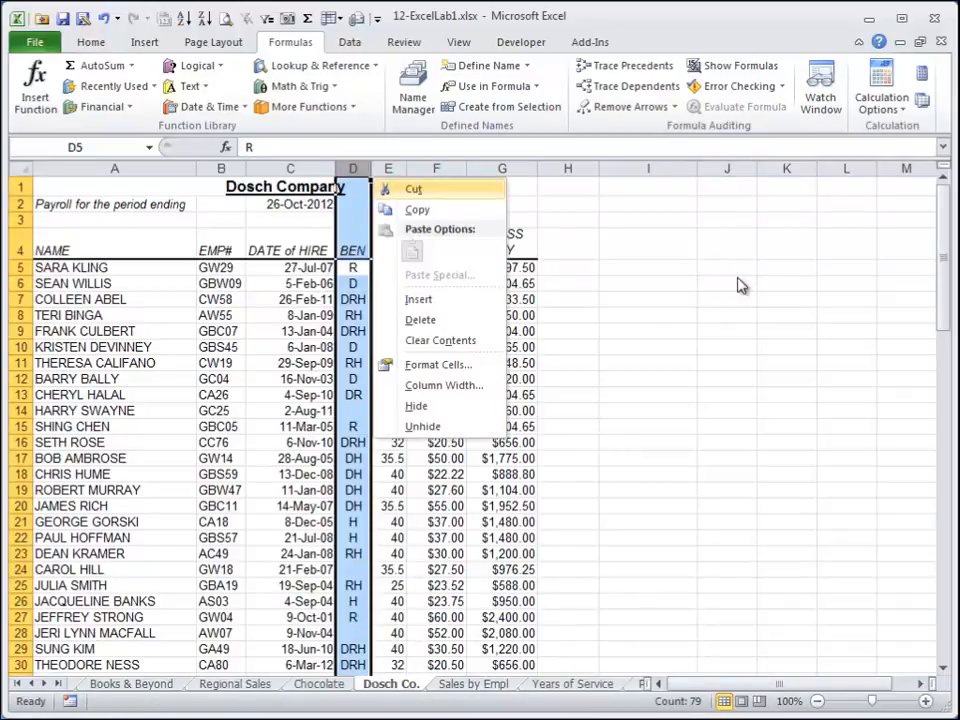
key(i)
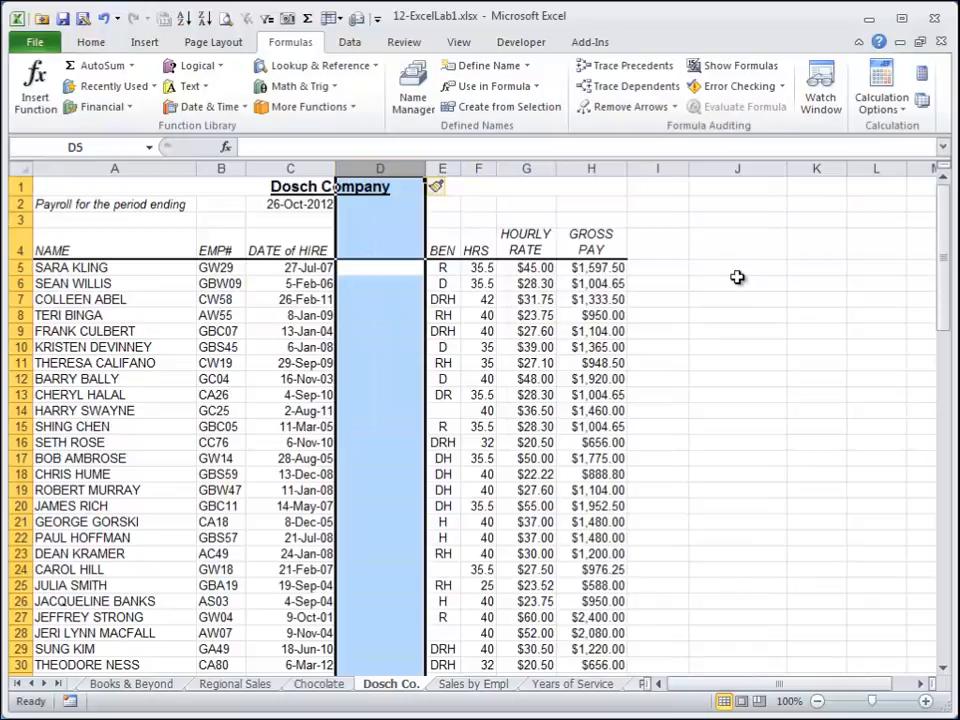
Apply comma number format to the payroll date in C2, then undo the formatting.
key(shift+BackSpace)
key(Left)
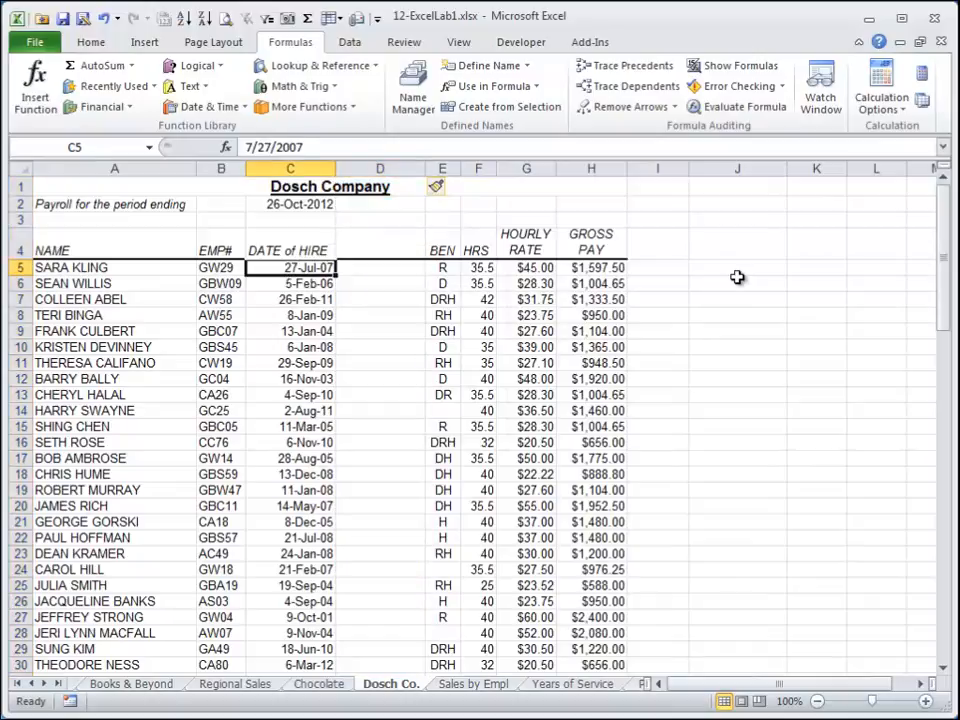
key(Right)
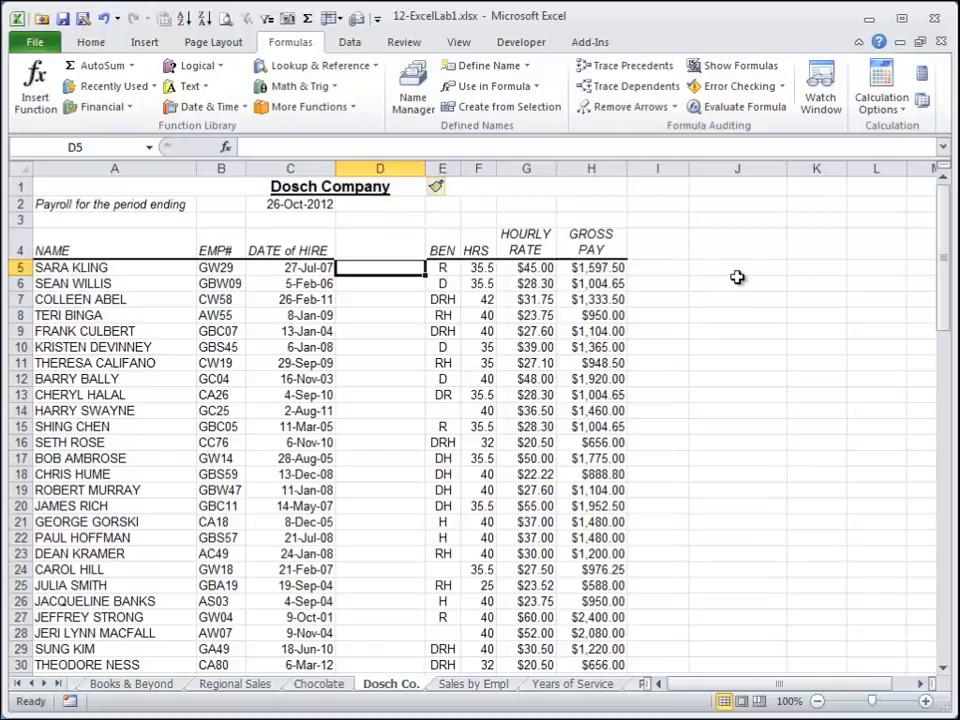
key(Up)
key(Up)
key(Up)
key(Left)
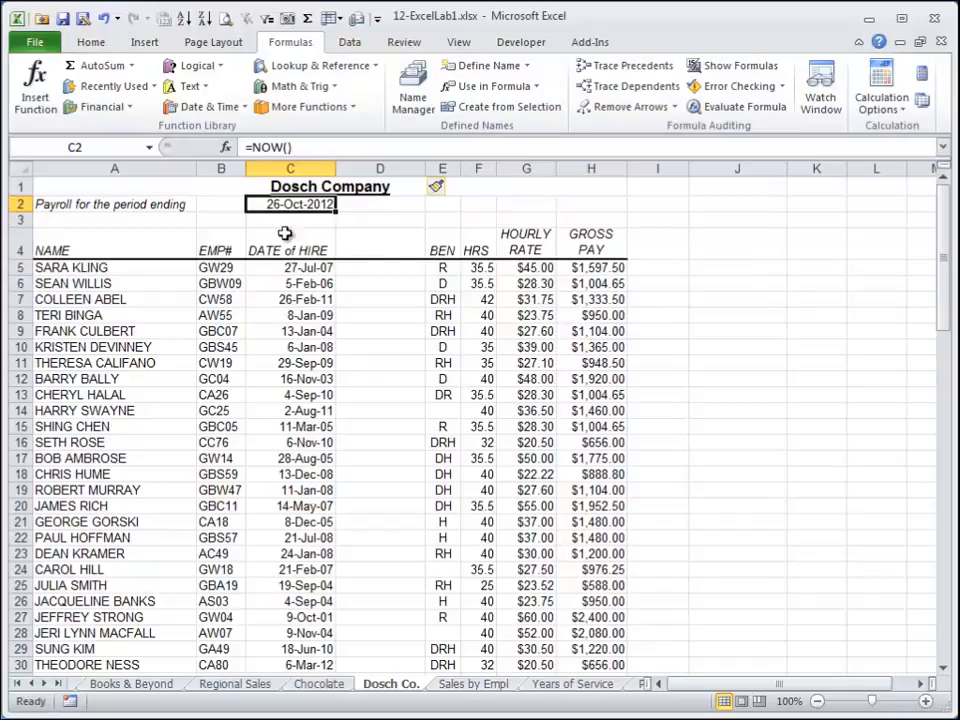
click(90, 42)
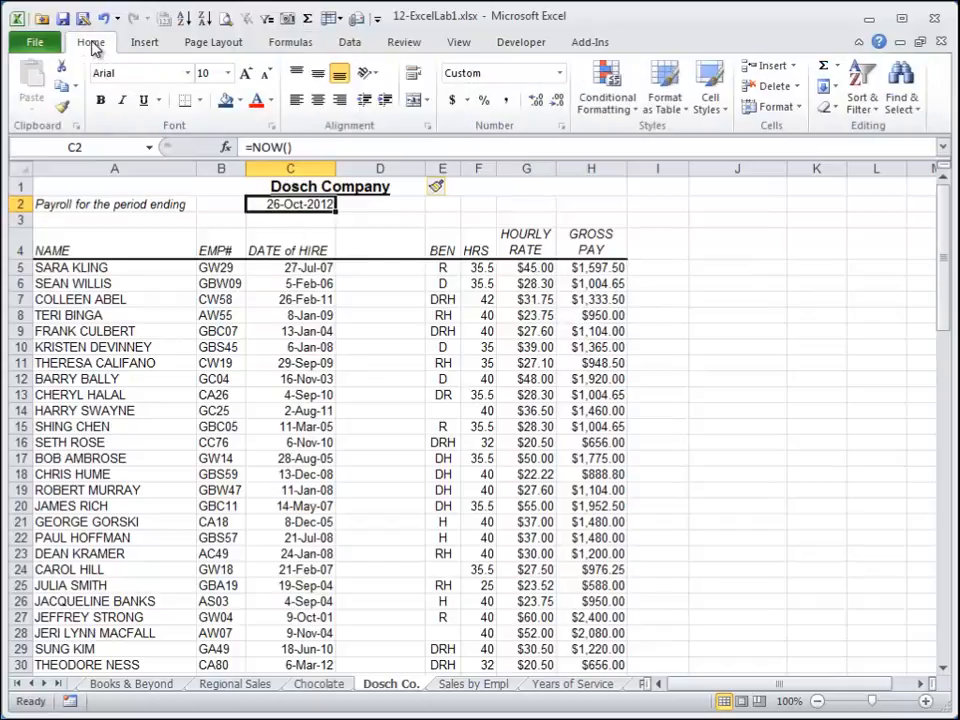
click(508, 101)
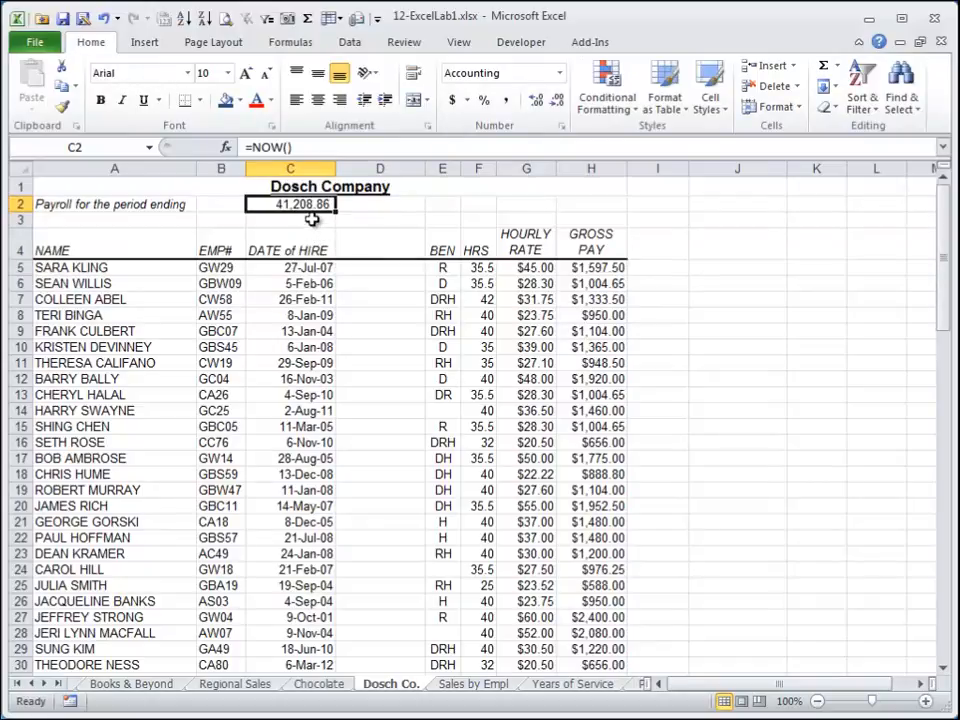
key(ctrl+z)
Enter 1 in D2 and apply comma number format to it.
click(375, 206)
text(1)
key(Return)
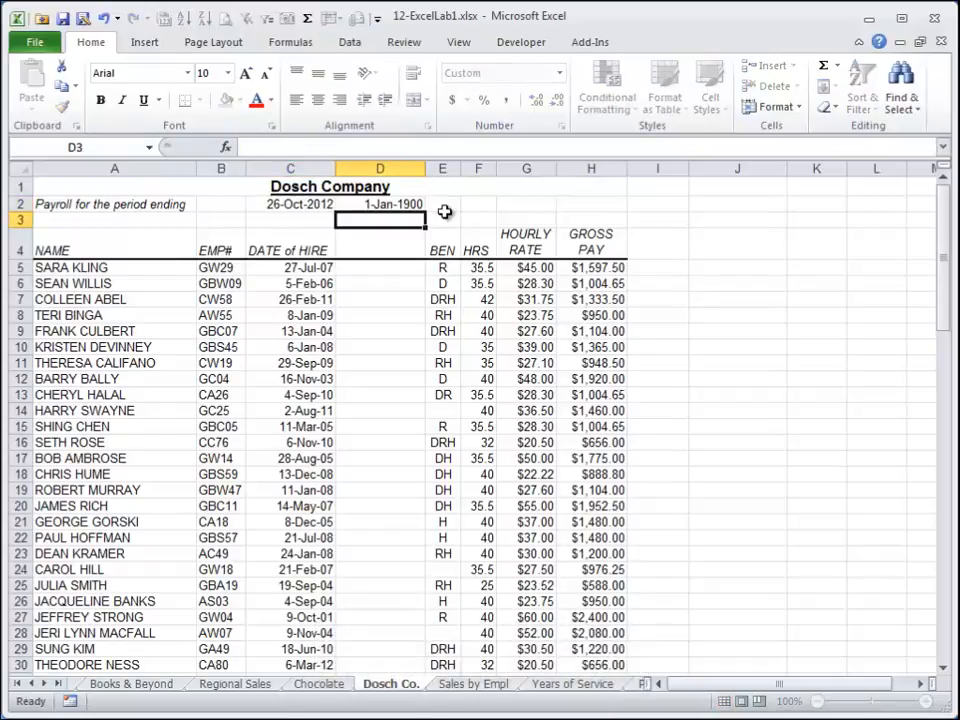
key(Up)
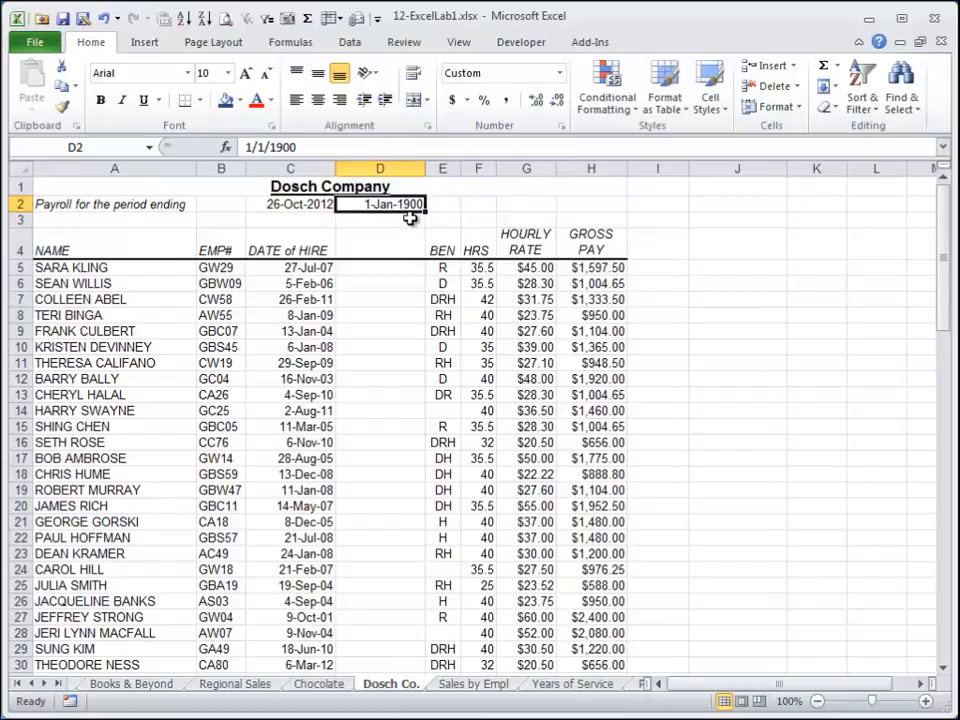
click(505, 100)
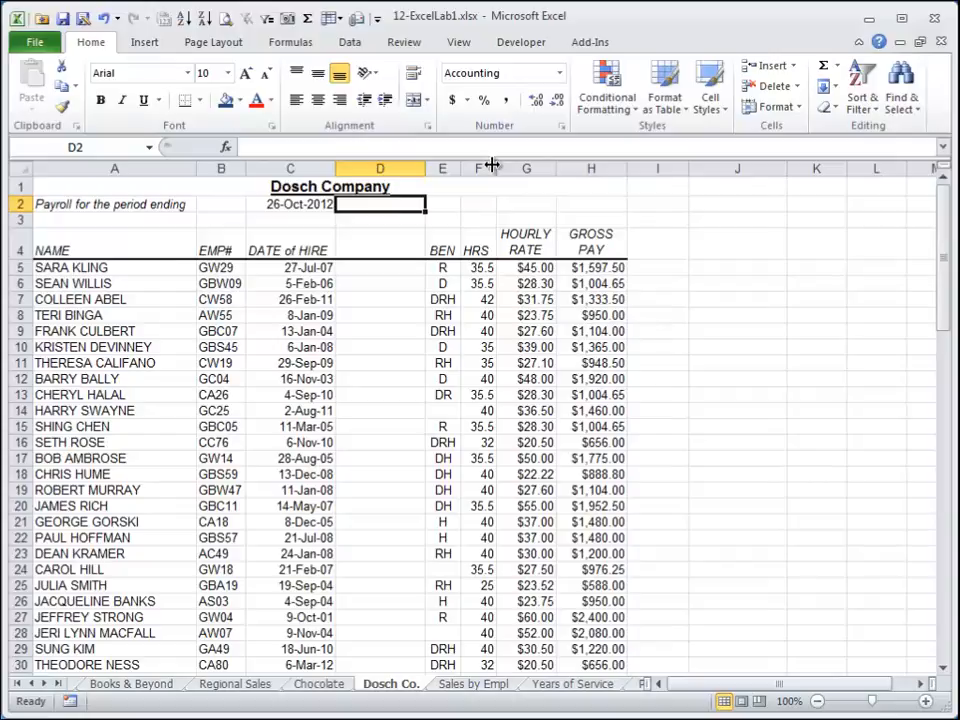
In D5, enter a formula subtracting the hire date in C5 from the absolute payroll date $C$2, and apply comma style.
key(Left)
key(Down)
key(Down)
key(Down)
key(Right)
key(Down)
key(Up)
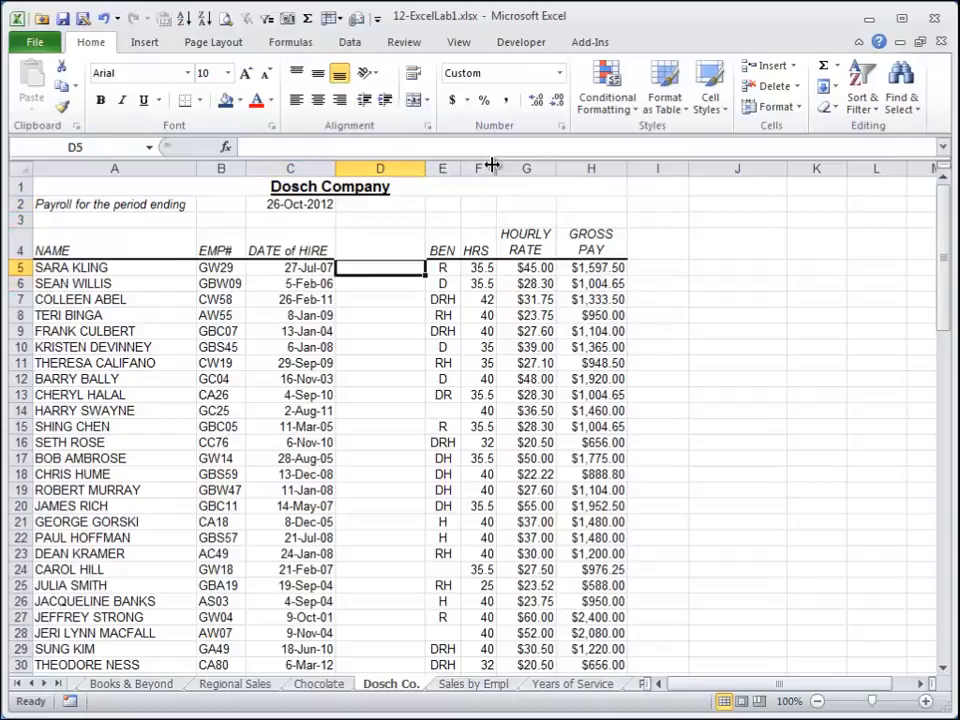
text(=)
key(Left)
key(Up)
key(Up)
key(Up)
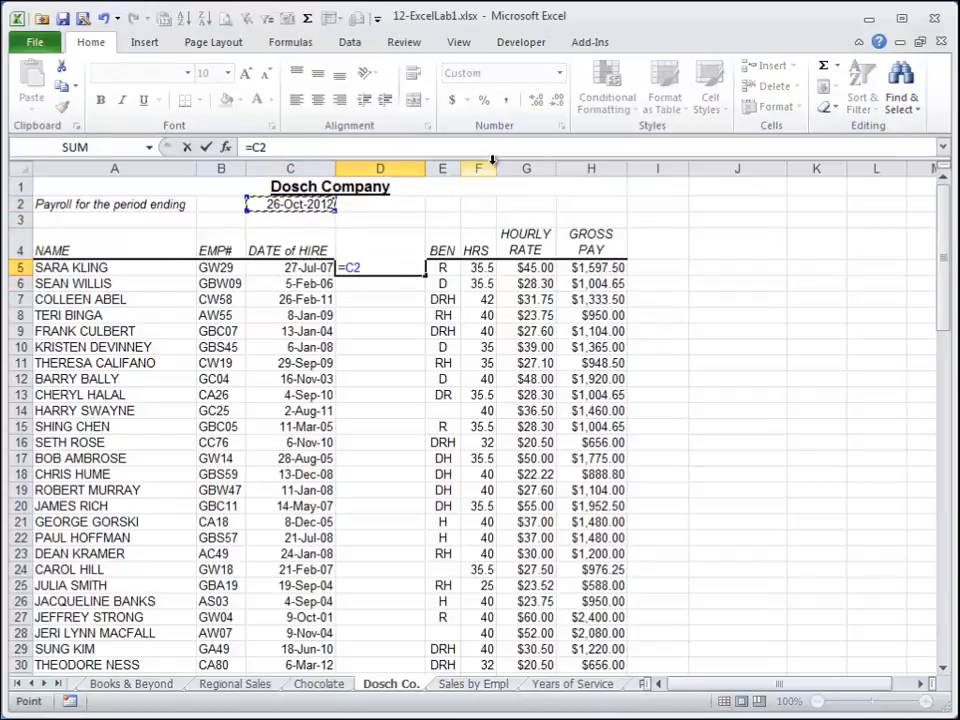
key(F4)
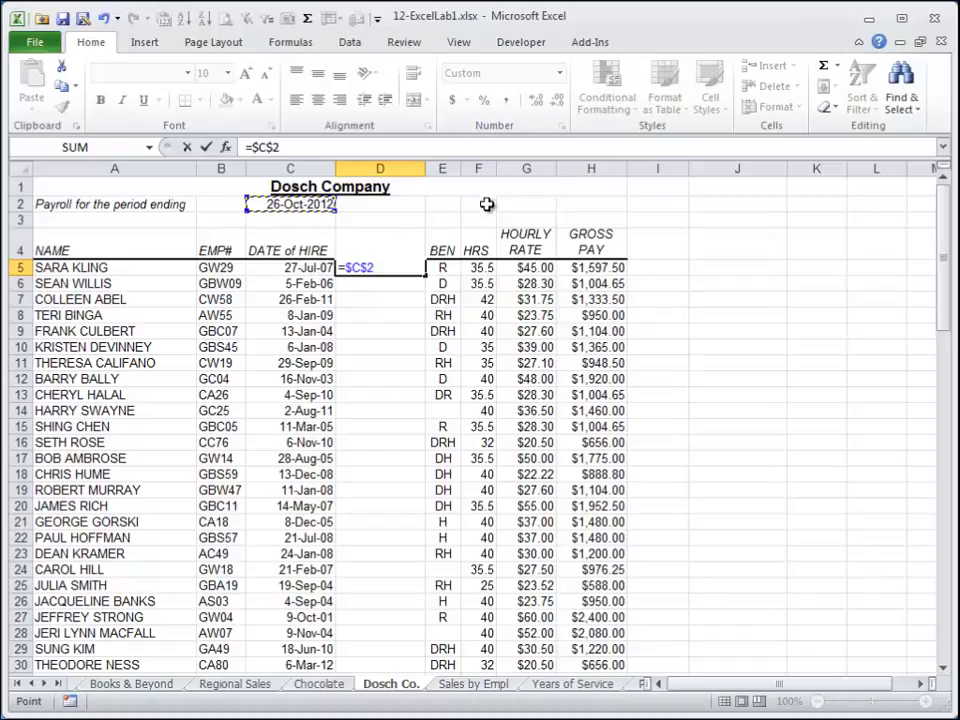
text(-)
key(Left)
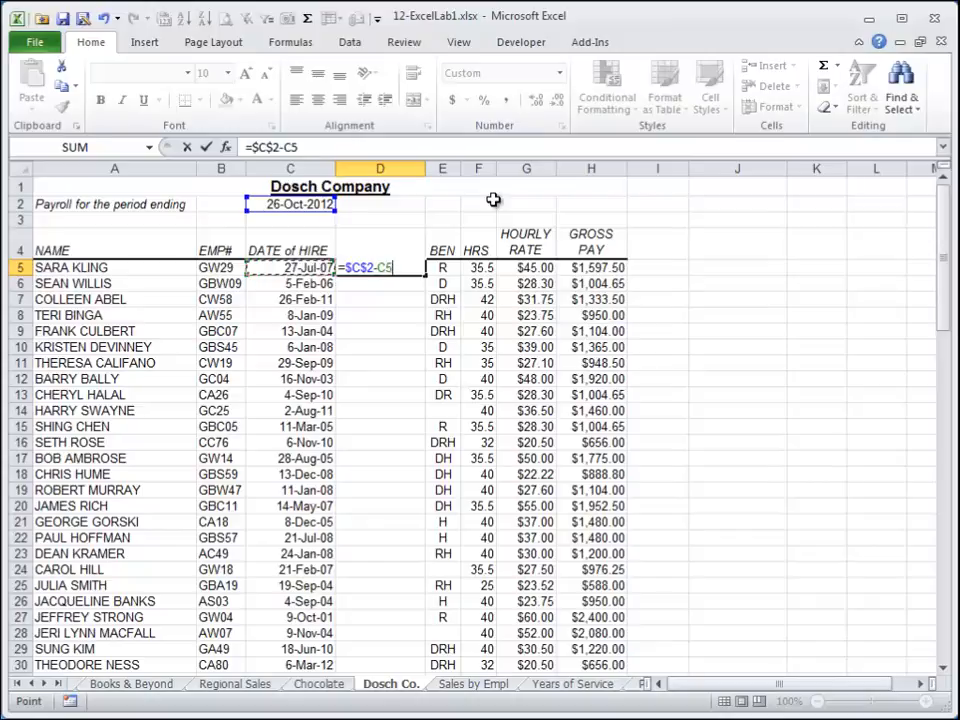
key(ctrl+Return)
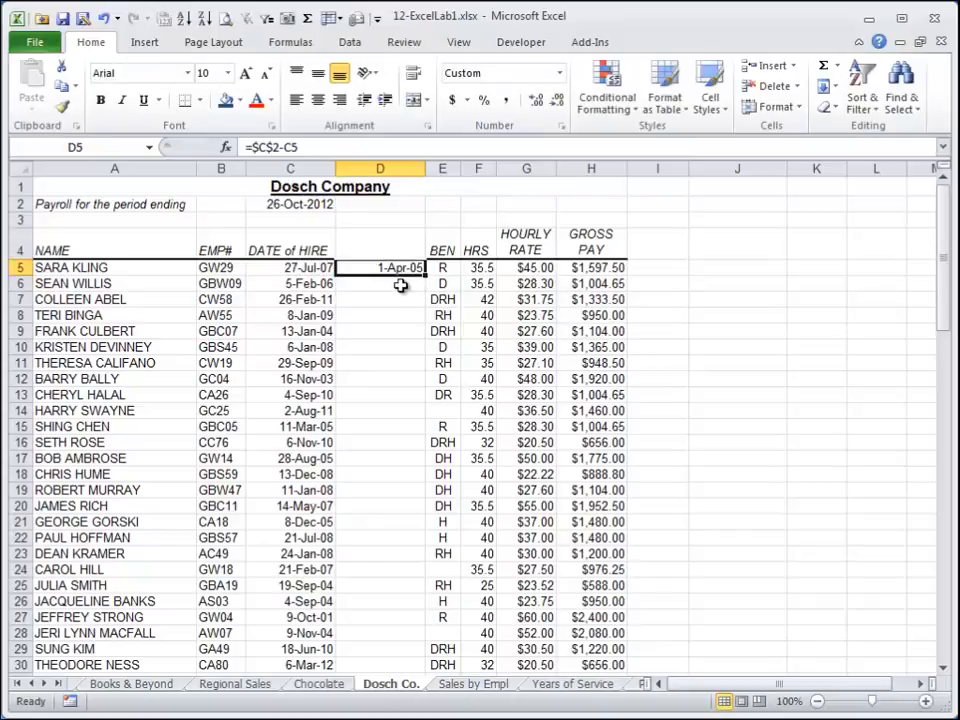
click(511, 102)
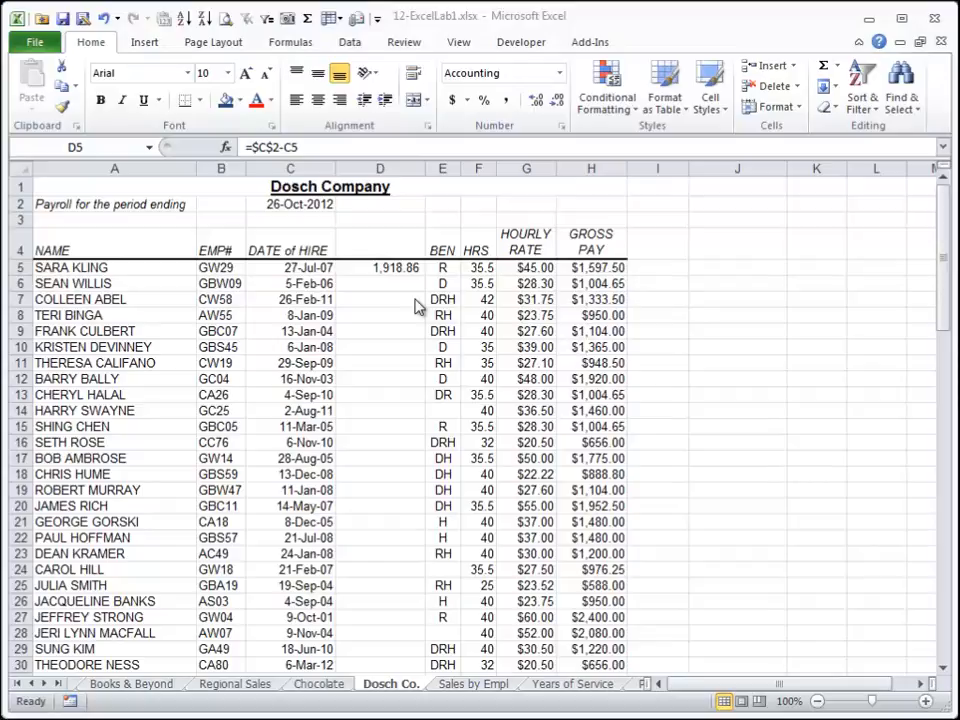
Edit D5's formula to =($C$2-C5)/365 so it returns years of service.
key(F2)
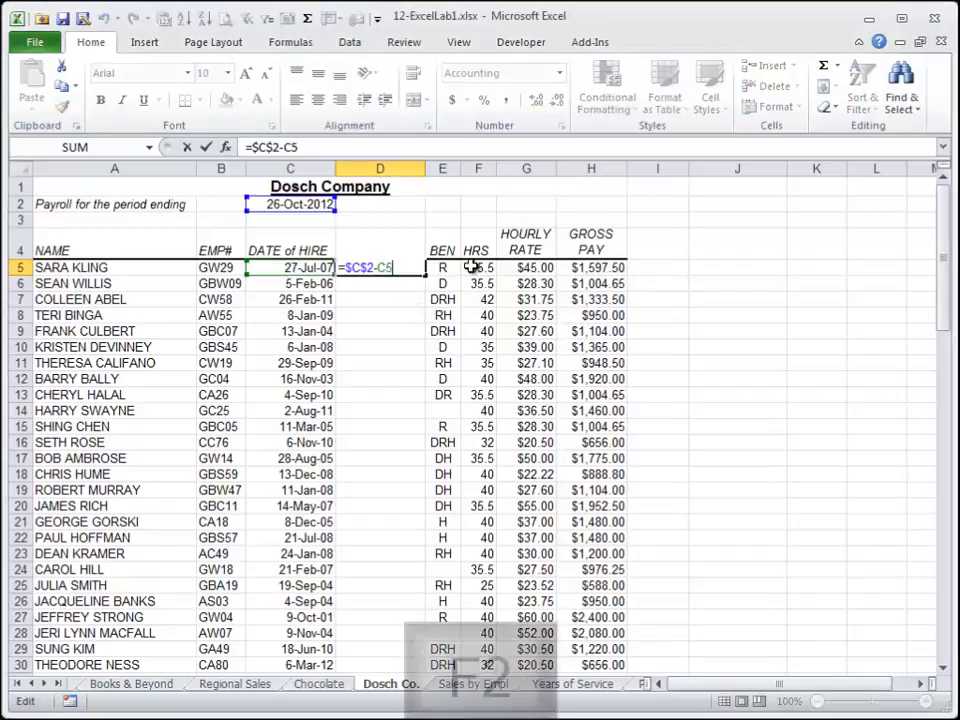
text(()
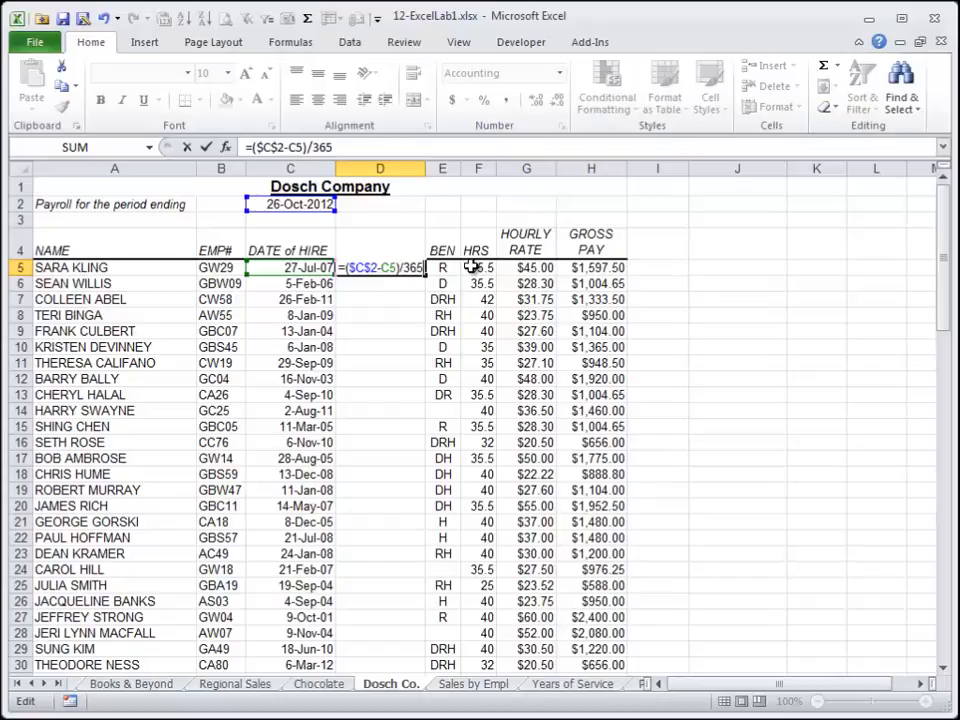
text()/365)
key(Return)
key(Up)
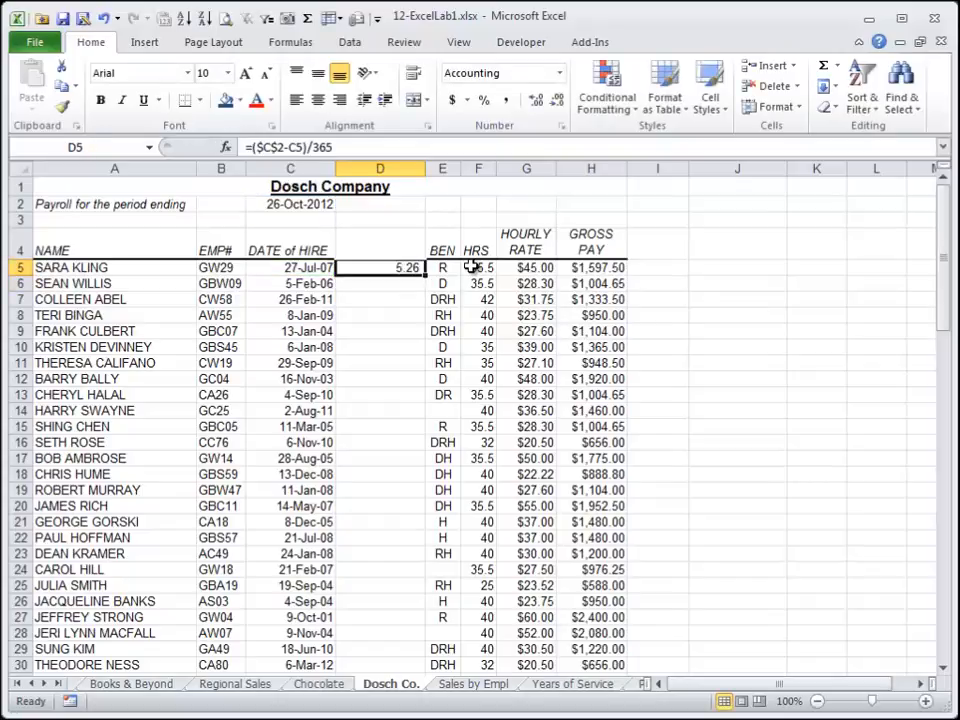
Copy D5's years-of-service formula down column D for the employee rows.
key(shift+Down)
key(shift+Down)
key(shift+Down)
key(shift+Down)
key(shift+Down)
key(shift+Down)
key(shift+Down)
key(shift+Down)
key(shift+Down)
key(shift+Down)
key(shift+Down)
key(shift+Down)
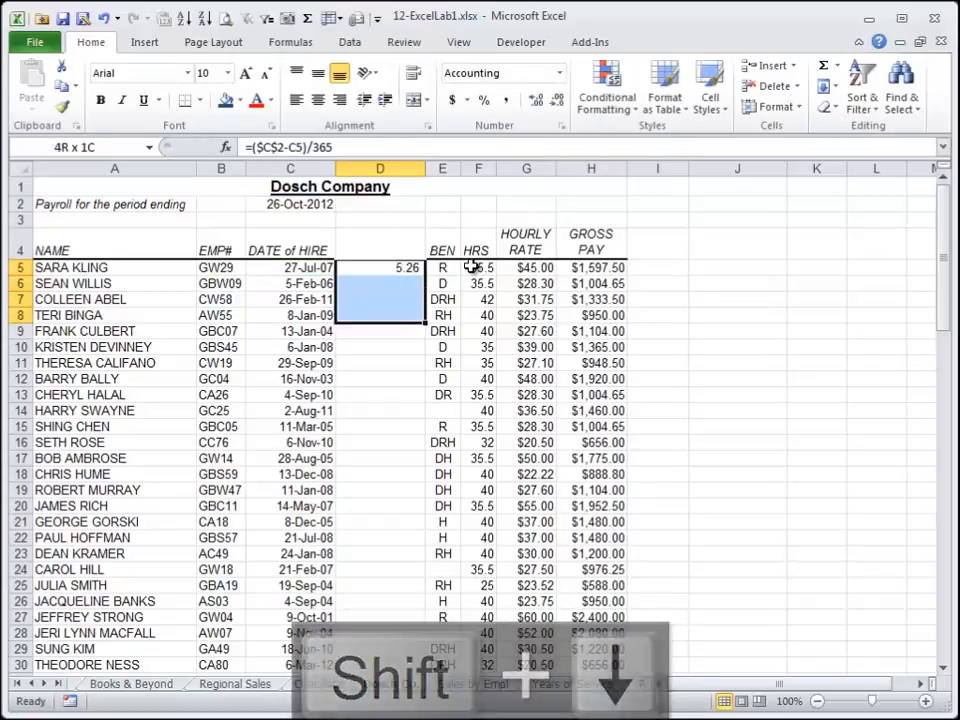
key(ctrl+d)
key(Down)
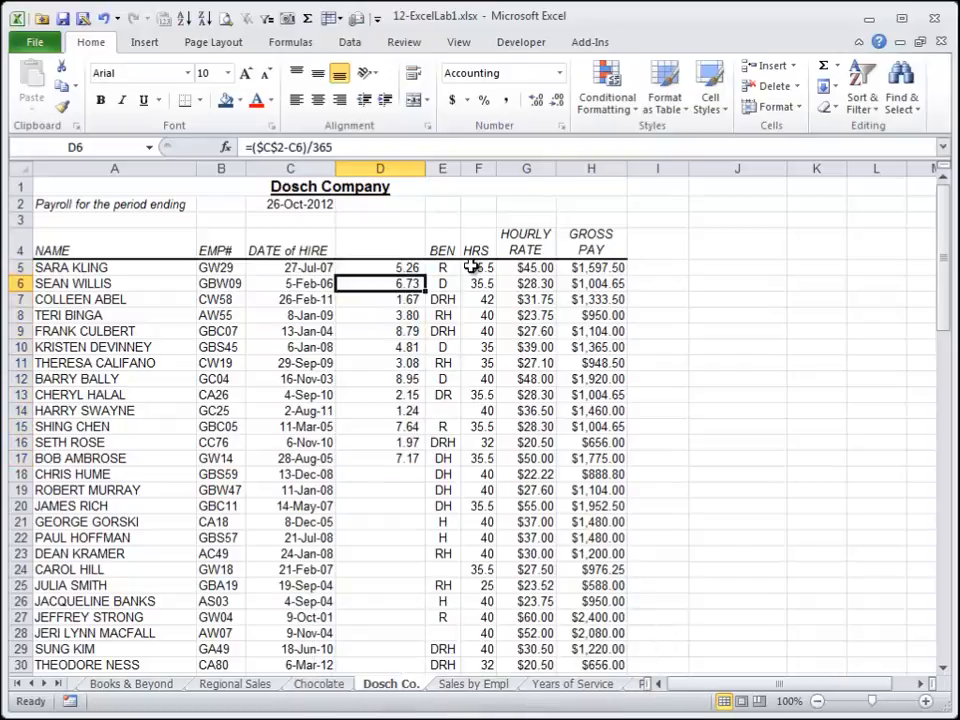
key(Down)
key(Down)
key(Down)
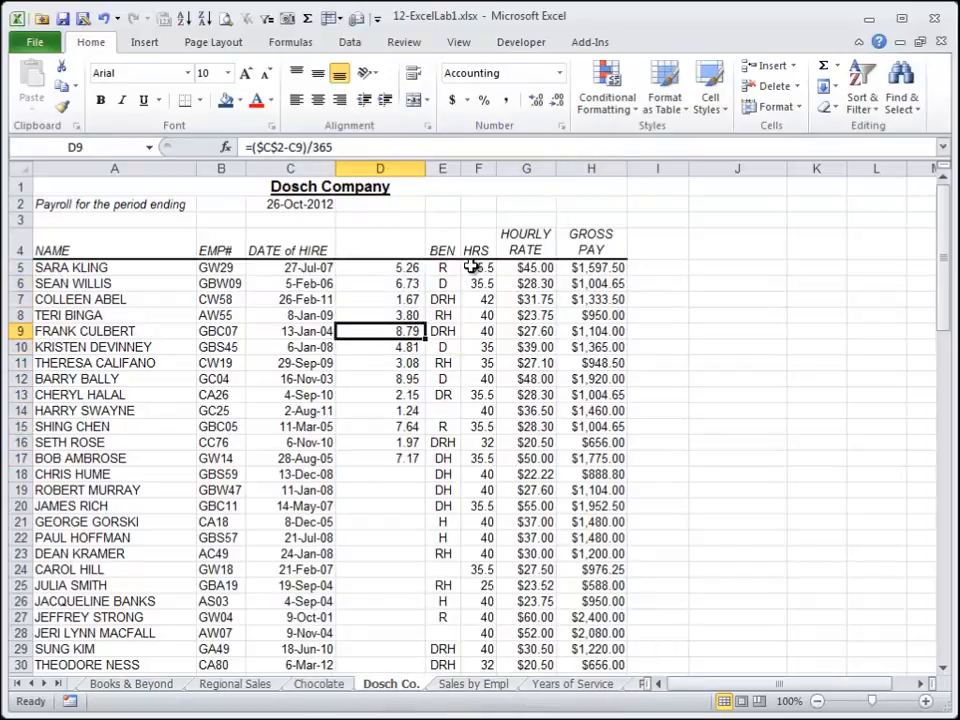
key(Up)
key(Up)
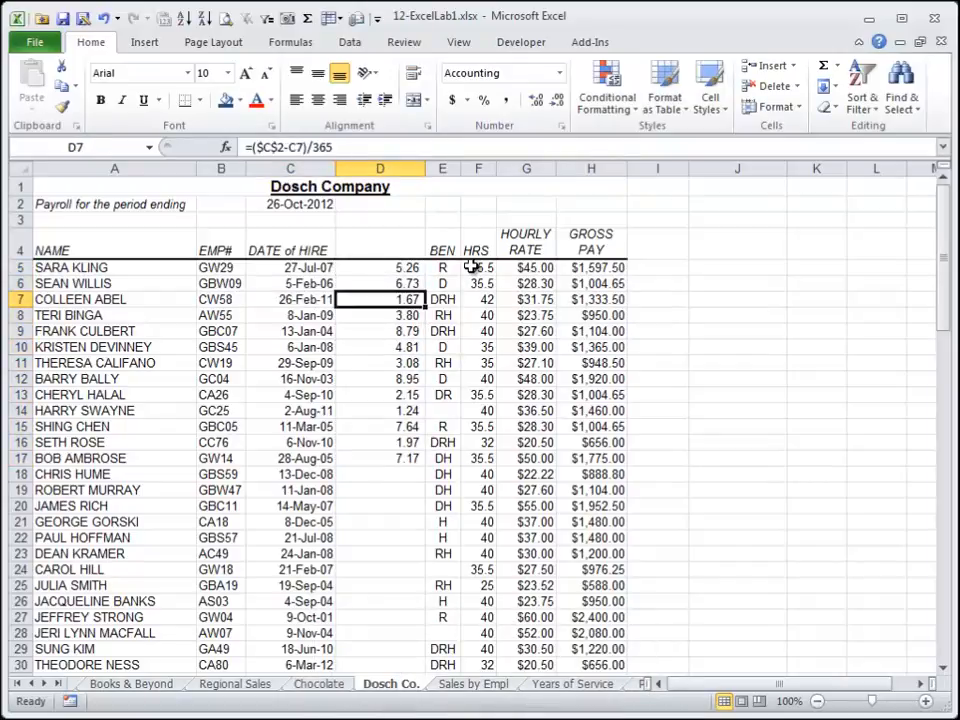
key(shift+Down)
key(shift+Down)
key(shift+Down)
key(shift+Down)
key(shift+Down)
key(shift+Down)
key(shift+Down)
key(shift+Down)
key(shift+Down)
key(shift+Down)
key(shift+Down)
key(shift+Down)
key(shift+Down)
key(shift+Down)
key(shift+Down)
key(shift+Down)
key(shift+Down)
key(shift+Down)
key(shift+Down)
key(shift+Down)
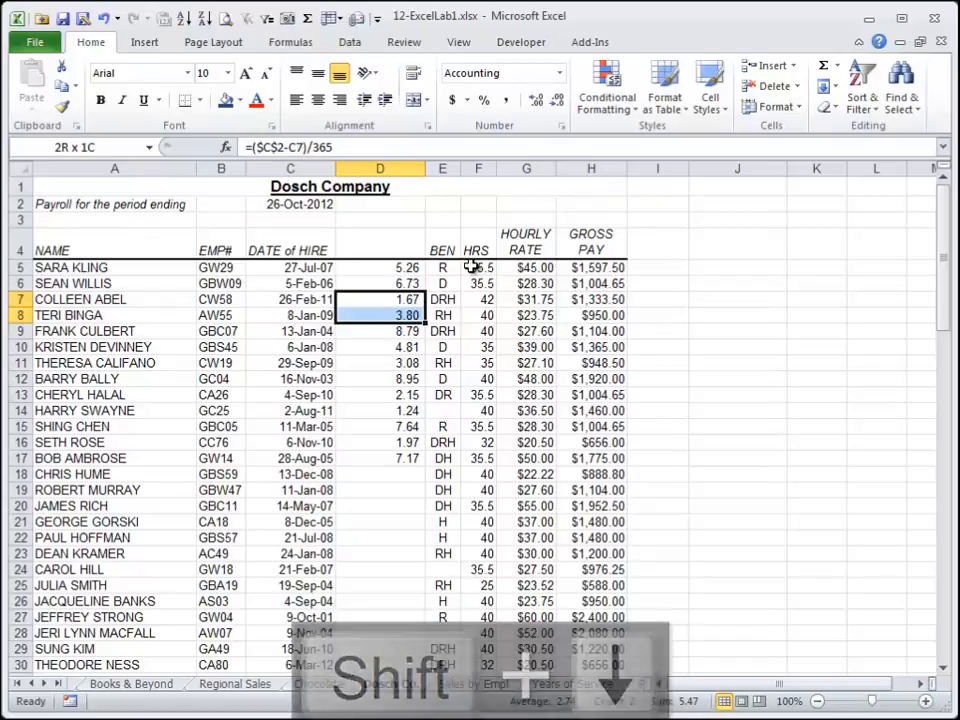
key(ctrl+d)
key(Up)
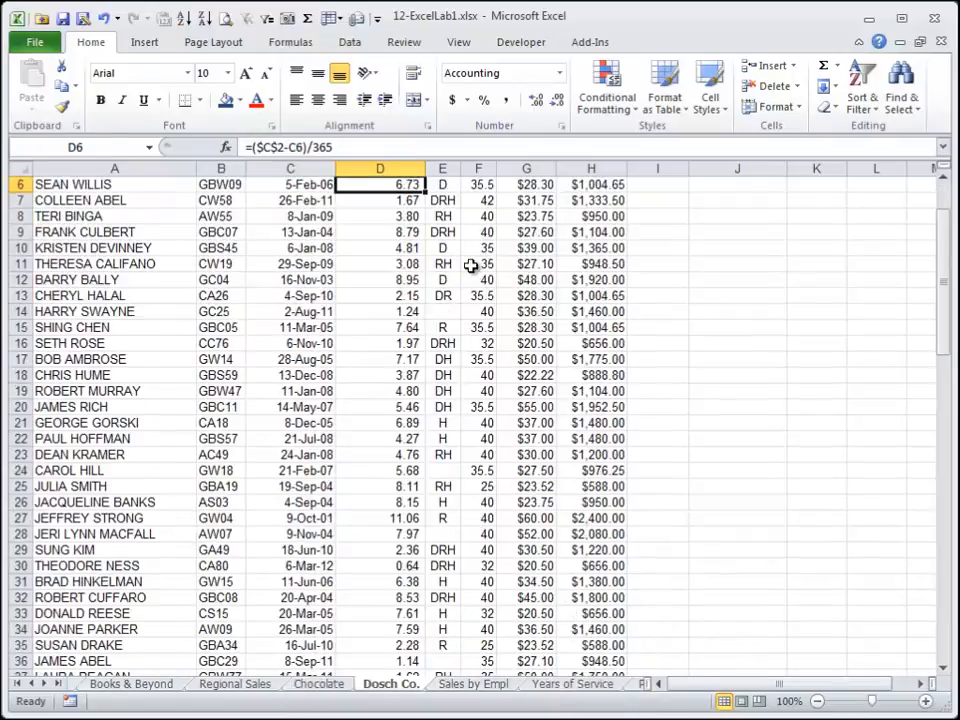
Review the years-of-service results down column D.
key(Down)
key(Down)
key(Down)
key(Down)
key(Down)
key(Down)
key(Down)
key(Down)
key(Down)
key(Down)
key(Down)
key(Down)
key(Down)
key(Down)
key(Down)
key(Down)
key(Down)
key(Down)
key(Down)
key(Down)
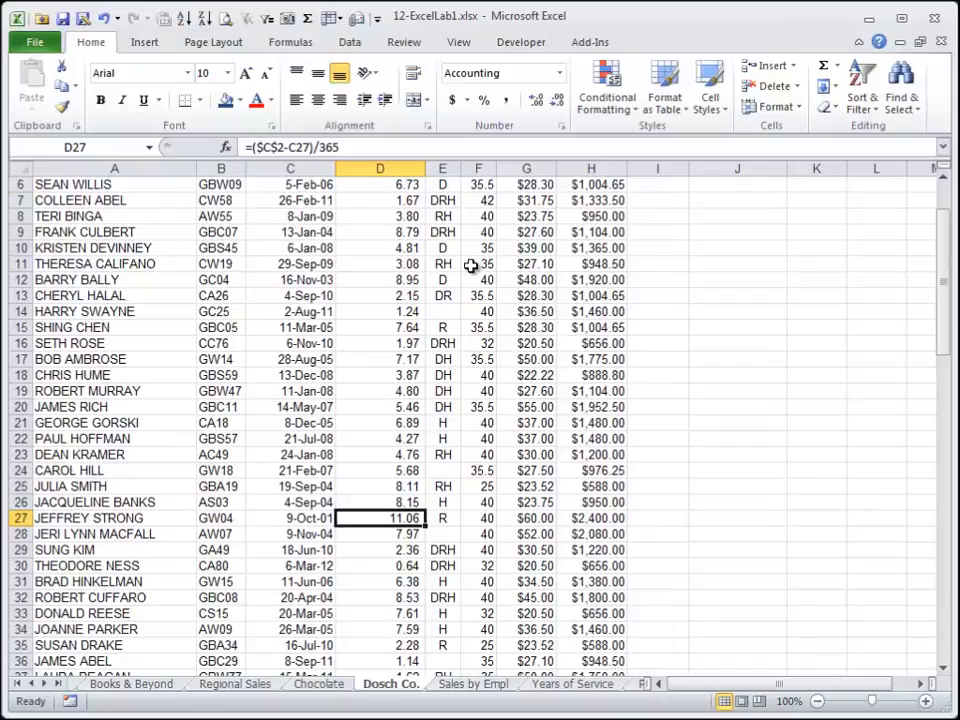
scroll(470, 265, up, 2)
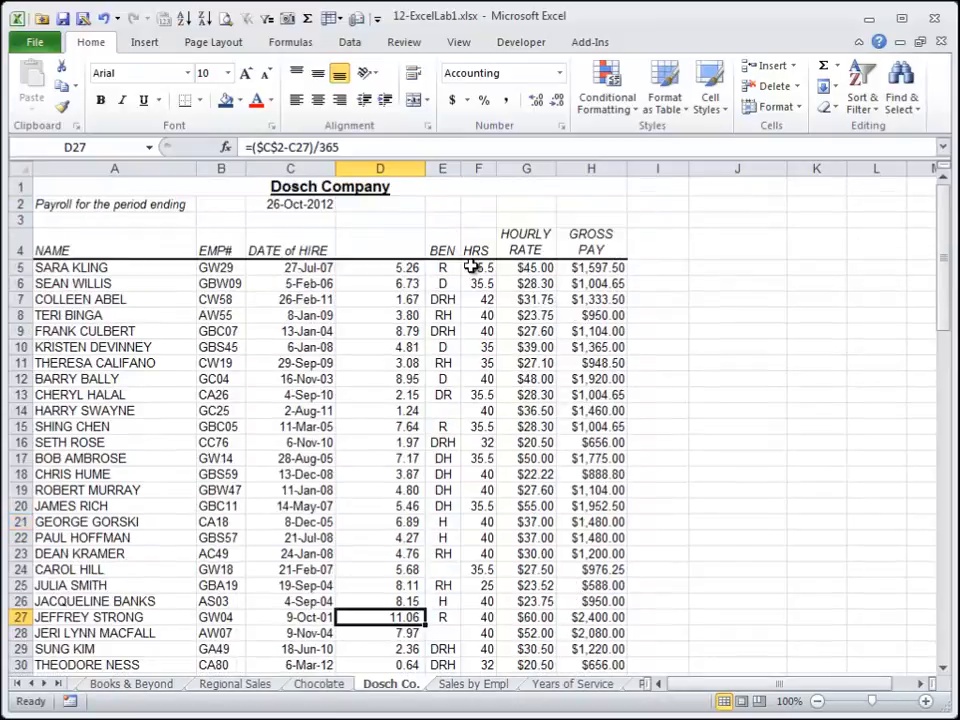
key(Up)
key(Up)
key(Up)
key(Up)
key(Up)
key(Up)
key(Up)
key(Up)
key(Up)
key(Up)
key(Up)
key(Up)
key(Up)
key(Up)
key(Up)
key(Up)
key(Up)
key(Up)
key(Up)
key(Up)
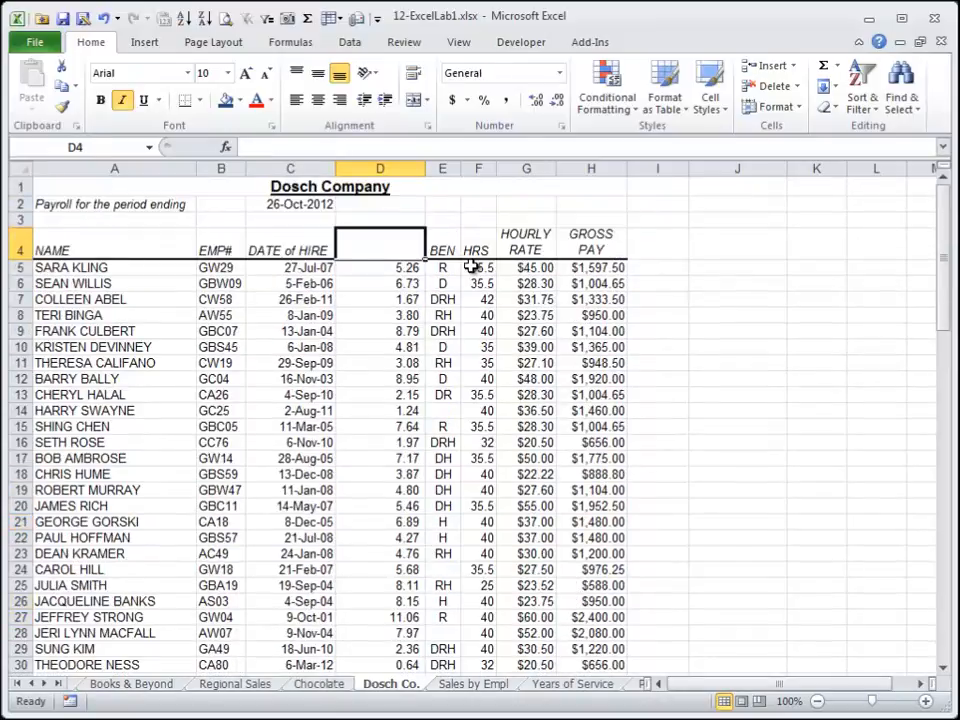
key(Down)
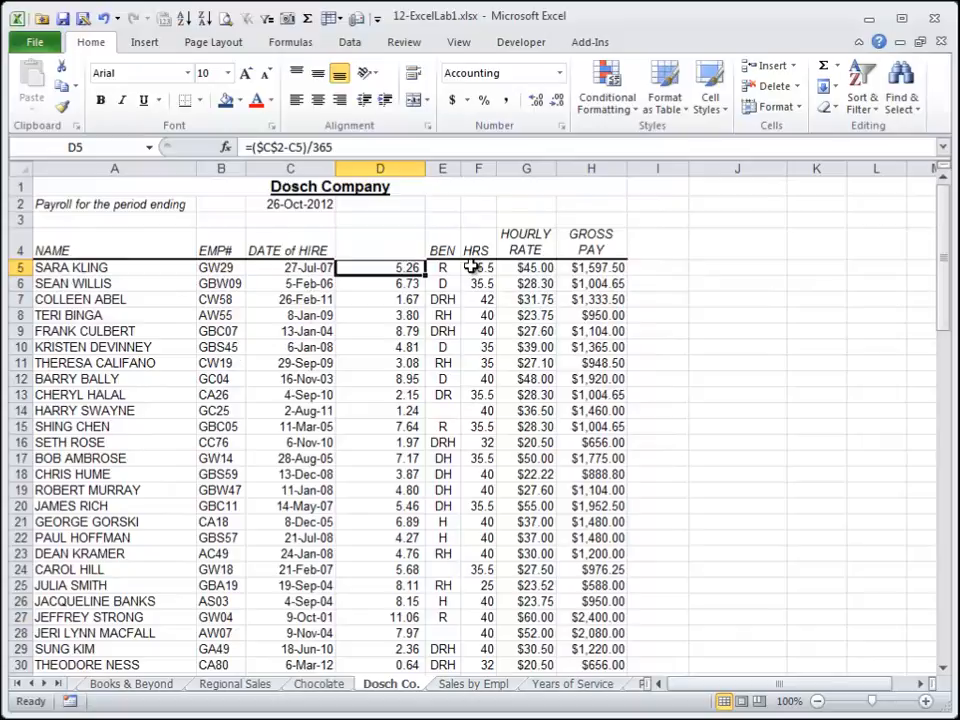
On the Sales by Empl sheet, apply comma style with no decimal places to the monthly sales figures E6:P16.
key(ctrl+Page_Down)
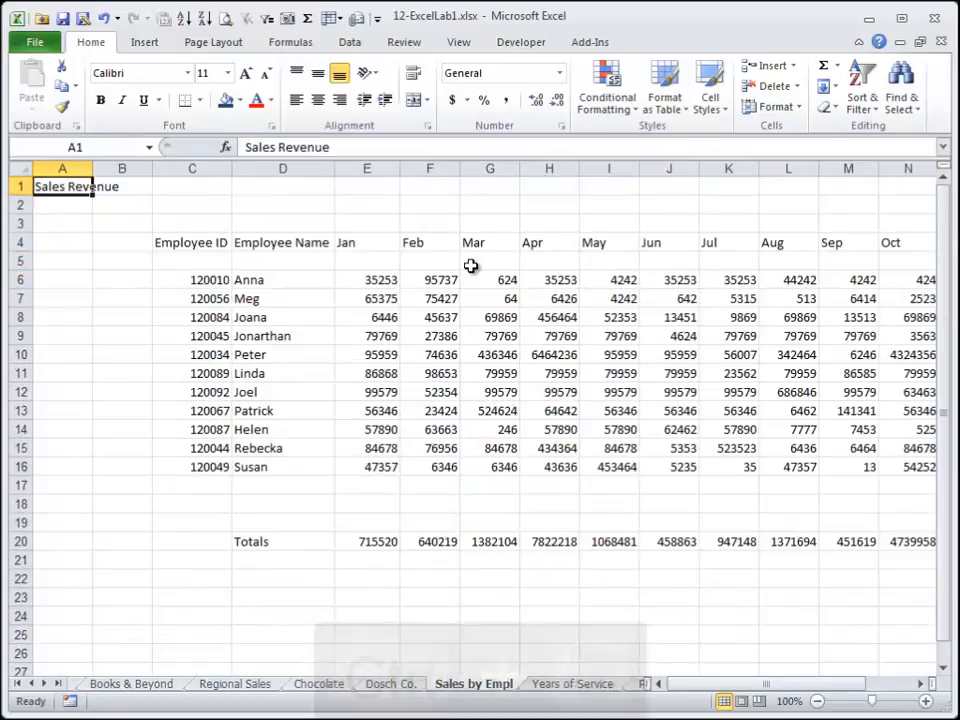
key(Right)
key(Right)
key(Right)
key(Right)
key(Right)
key(Right)
key(Right)
key(Right)
key(Right)
key(Right)
key(Right)
key(Right)
key(Right)
key(Right)
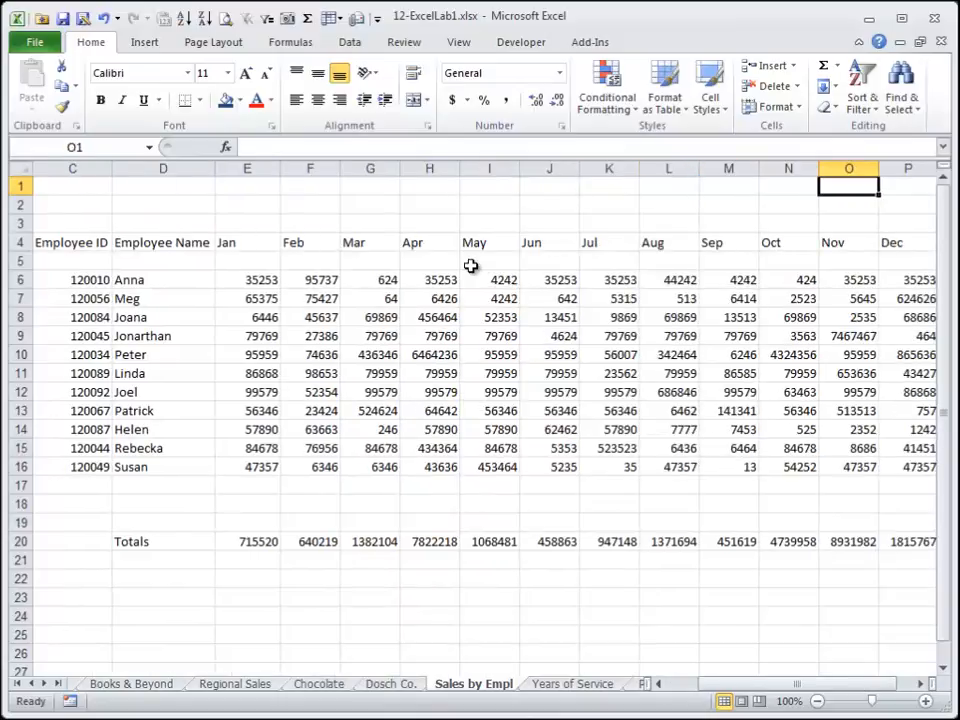
click(817, 701)
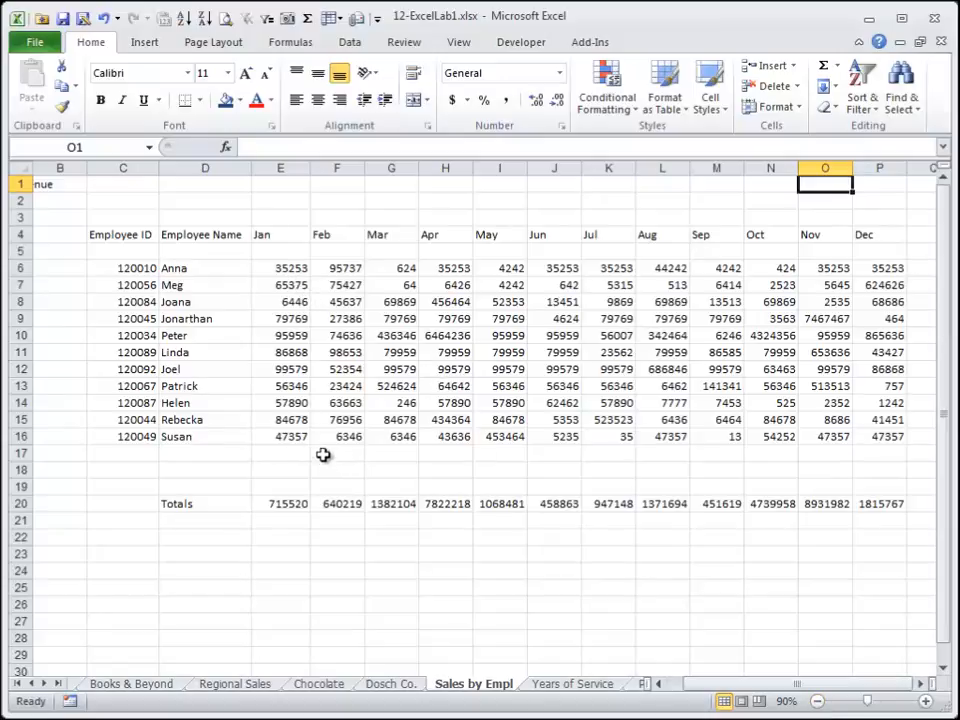
click(287, 270)
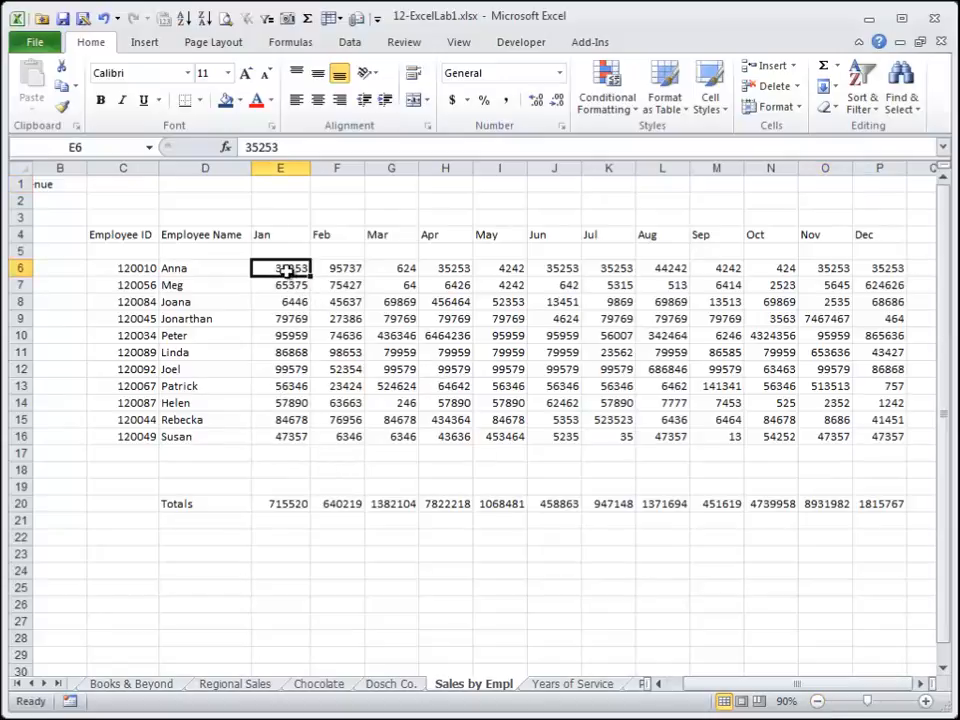
drag(287, 270, 872, 442)
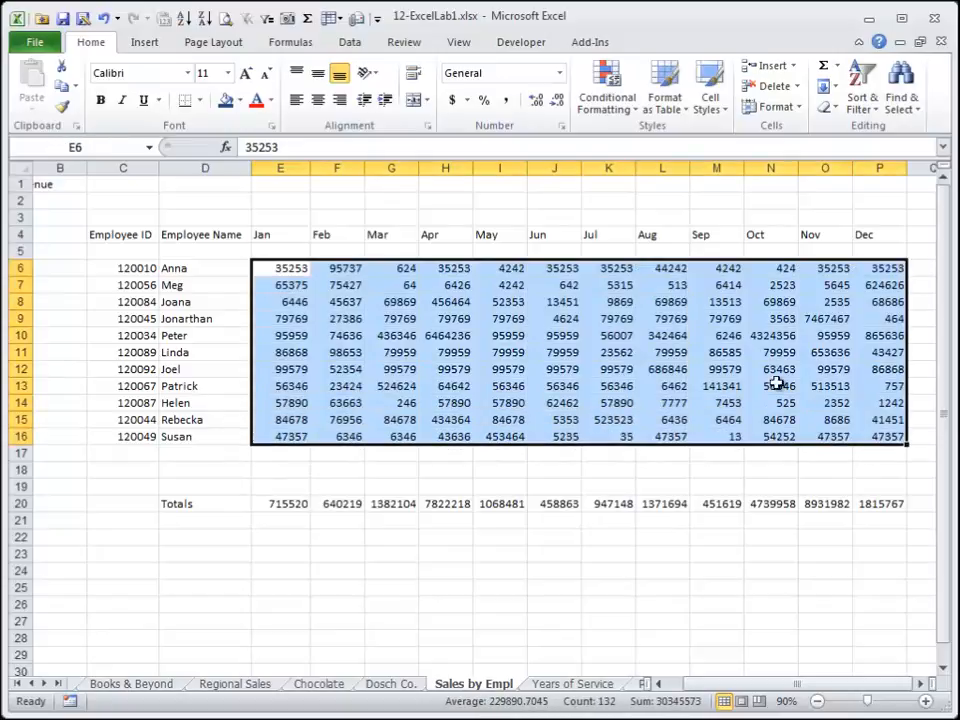
click(507, 103)
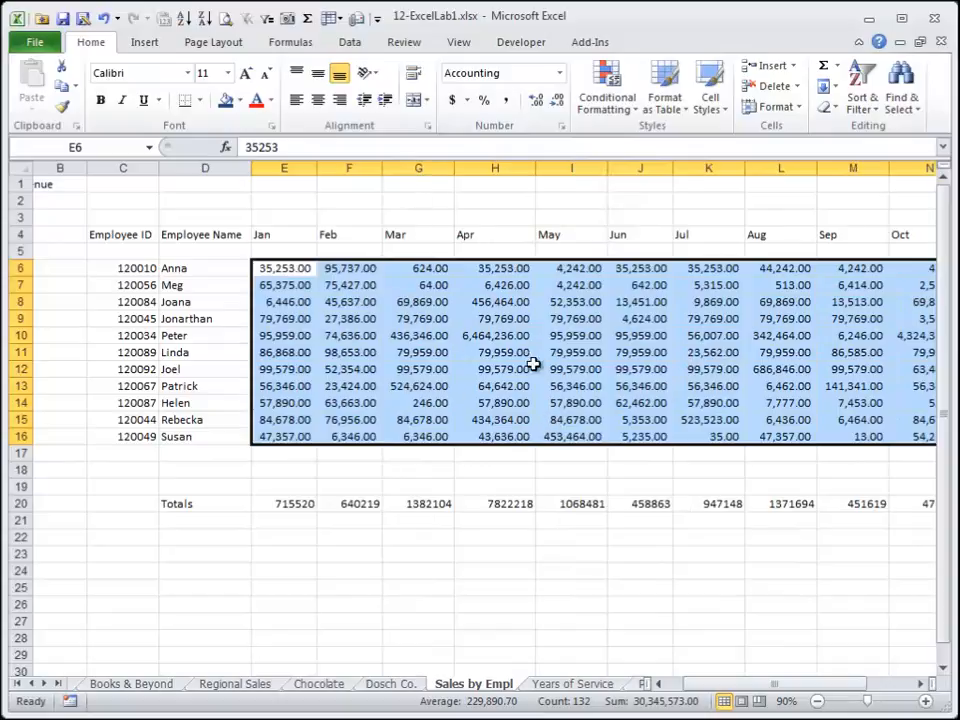
click(555, 108)
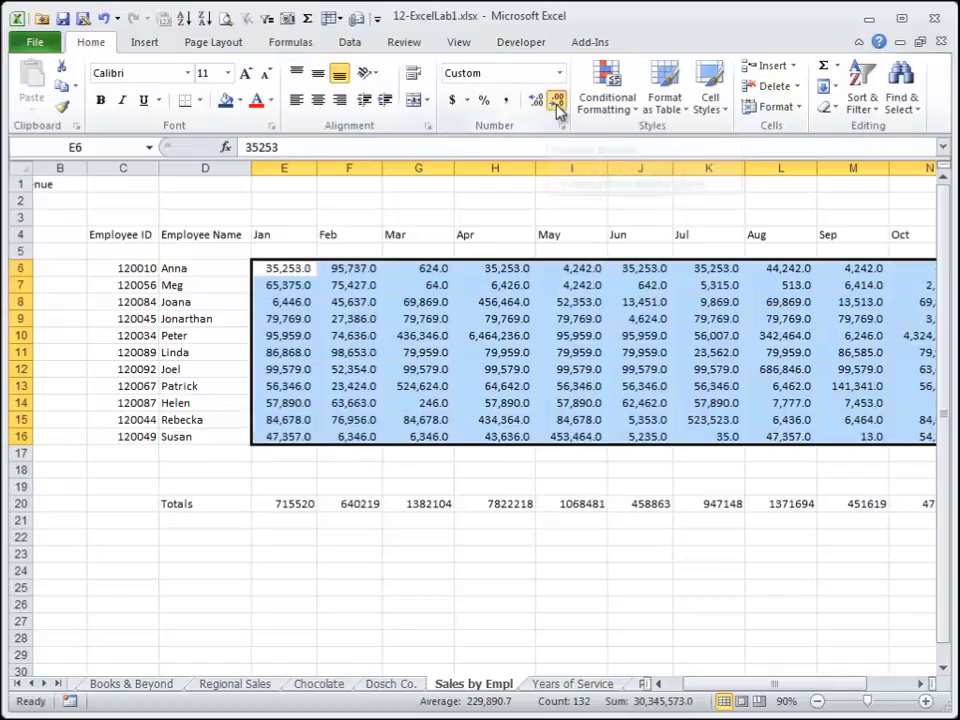
click(555, 108)
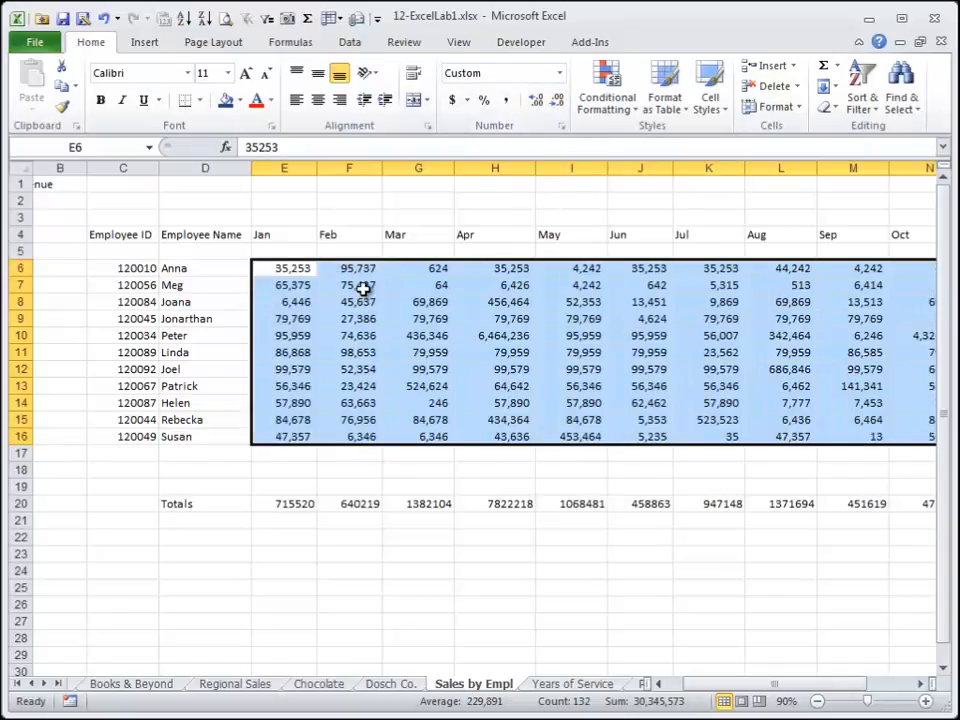
Apply accounting format with no decimal places to Anna's January sales in E6.
drag(285, 268, 886, 268)
click(817, 701)
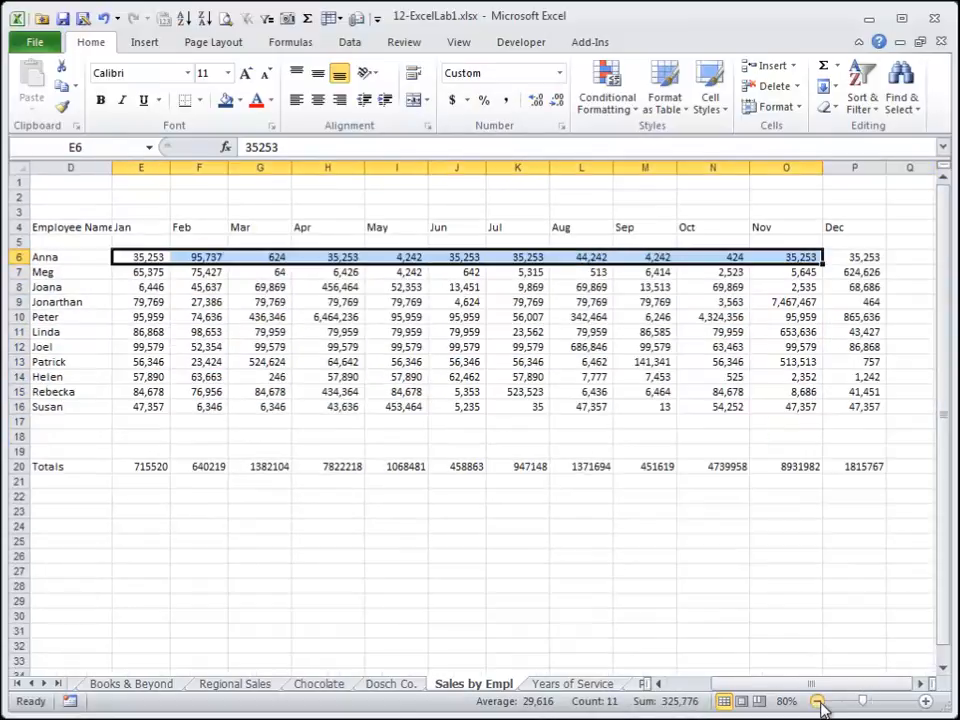
click(255, 345)
mouse_move(150, 259)
mouse_down()
mouse_move(396, 260)
mouse_move(141, 260)
mouse_up()
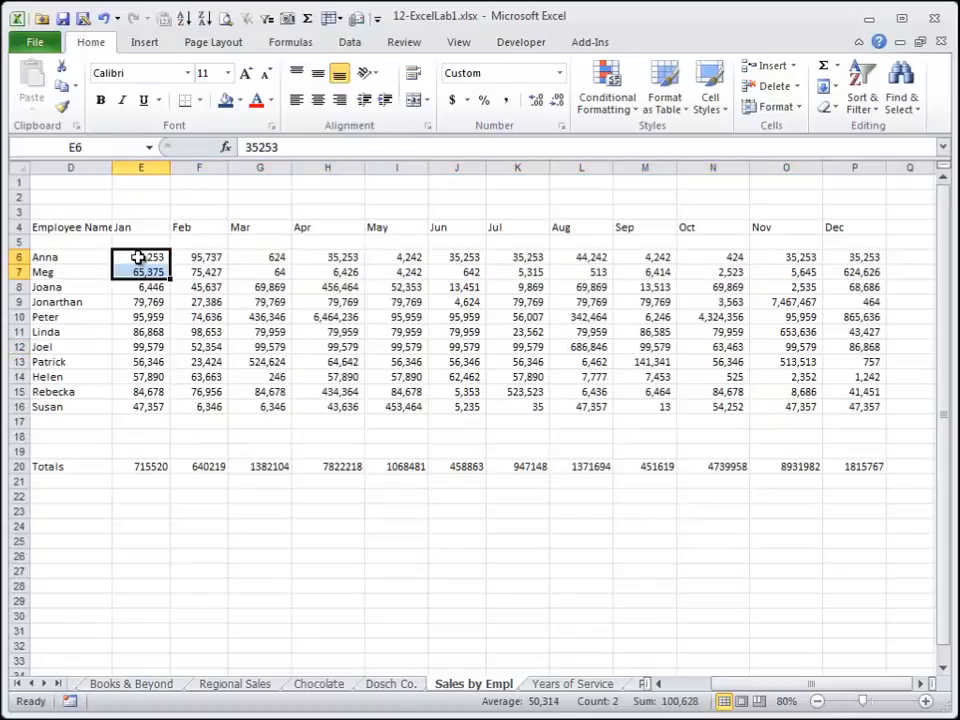
click(140, 256)
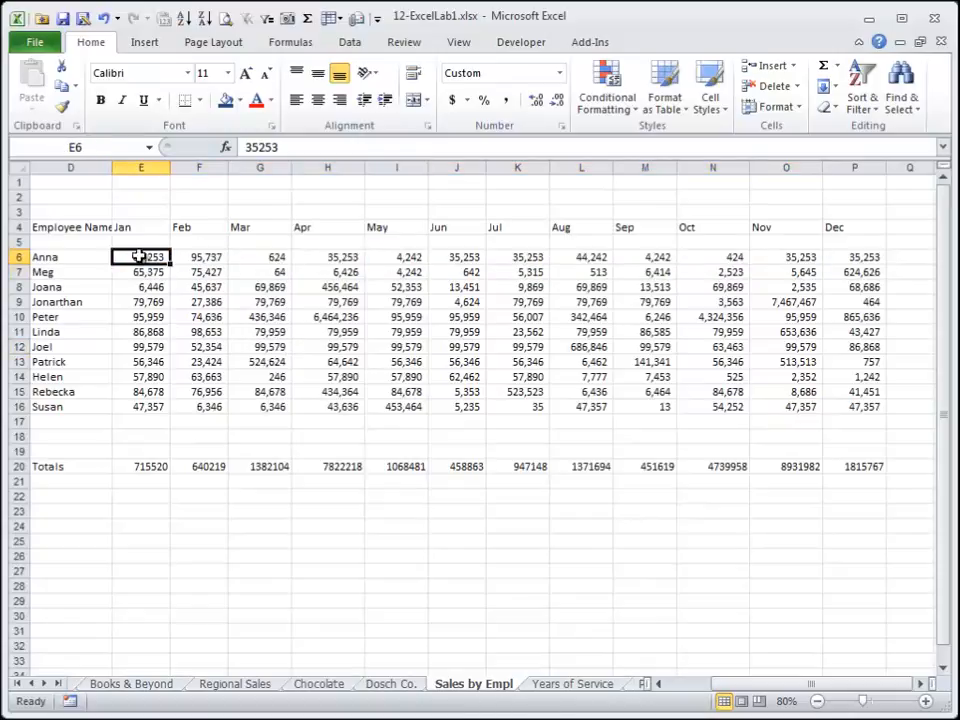
click(452, 102)
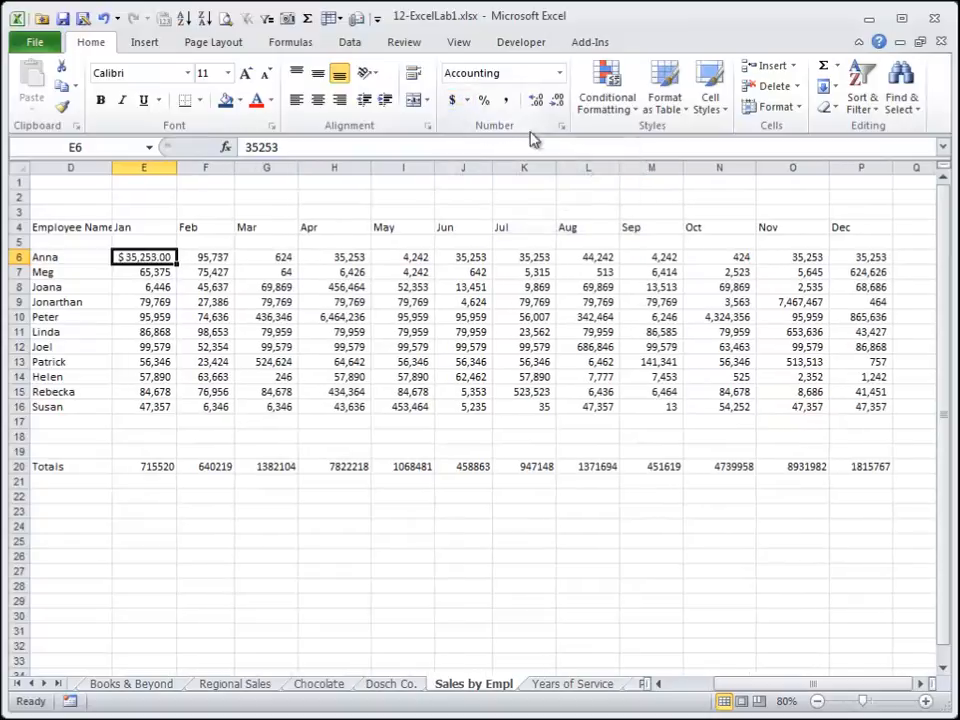
click(556, 102)
click(556, 102)
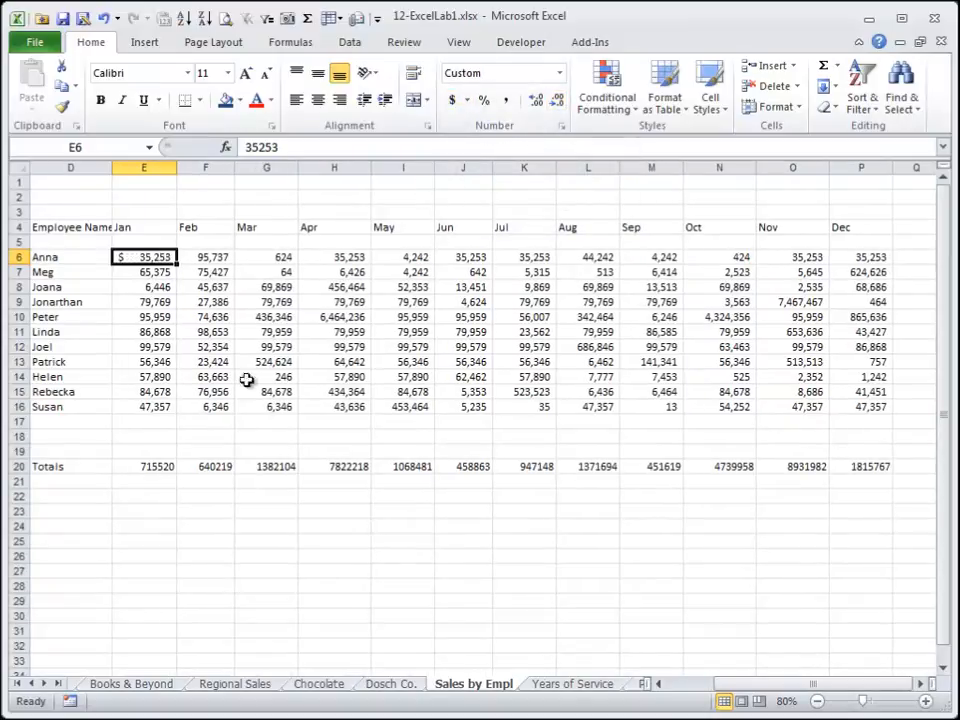
Copy E6's accounting format onto the January total in E20 with Format Painter.
click(158, 467)
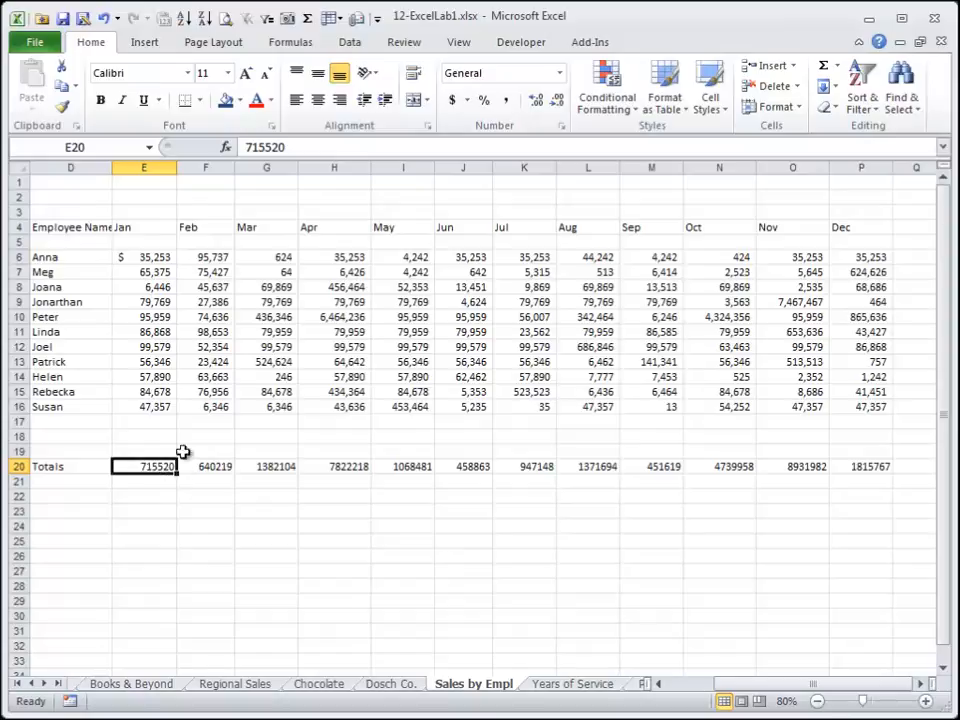
click(147, 258)
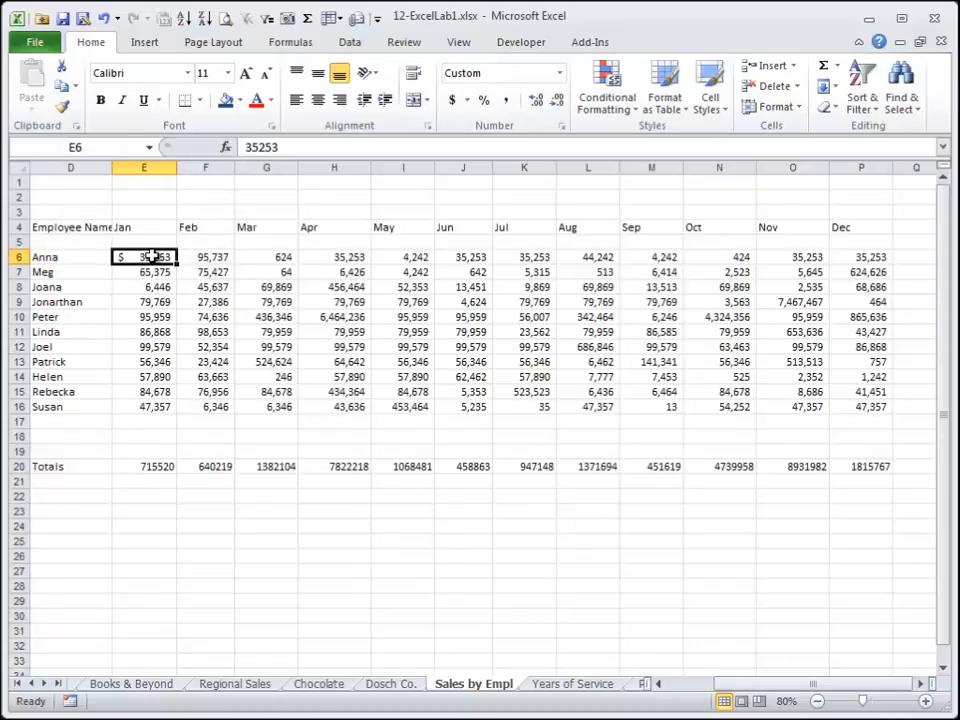
click(63, 106)
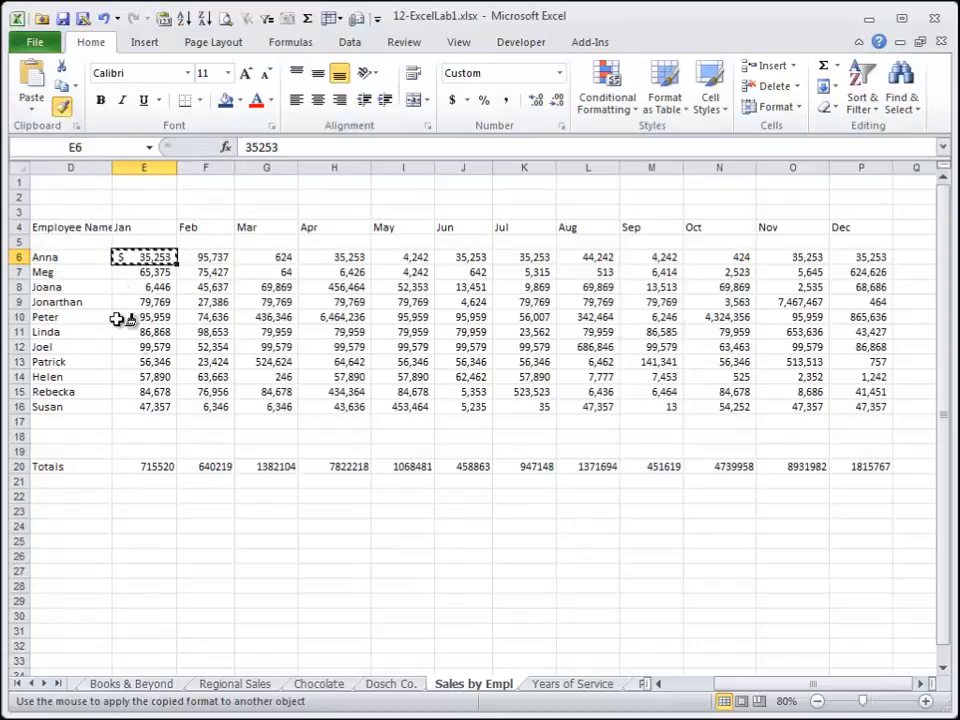
click(155, 466)
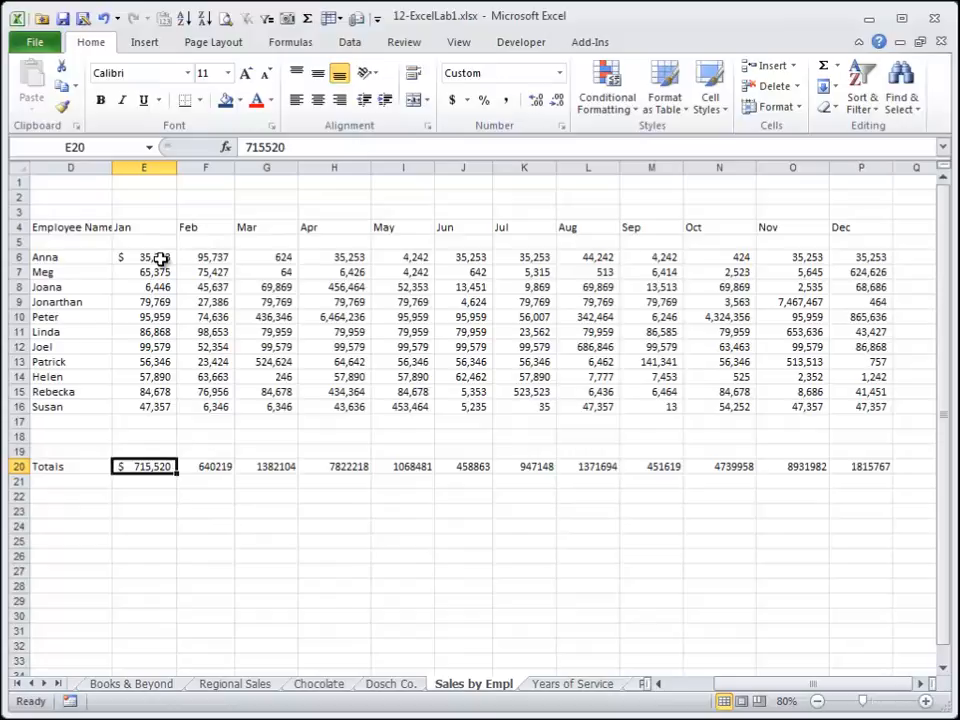
Paint E6's accounting format onto several scattered sales cells with a locked Format Painter.
click(152, 301)
click(199, 300)
click(143, 258)
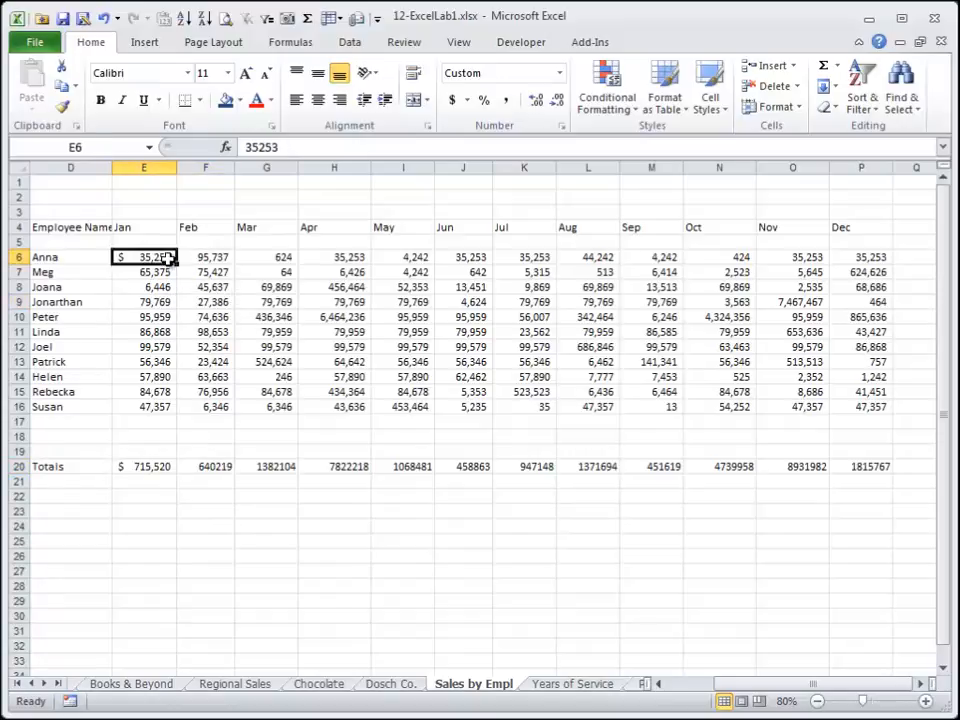
click(62, 106)
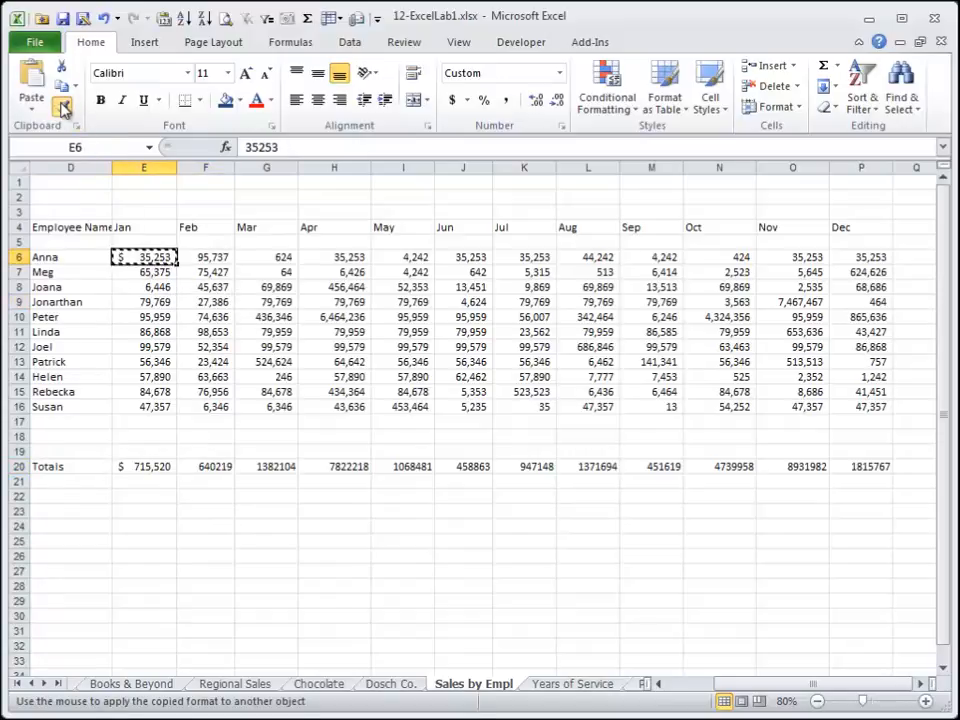
click(150, 288)
click(148, 332)
click(148, 377)
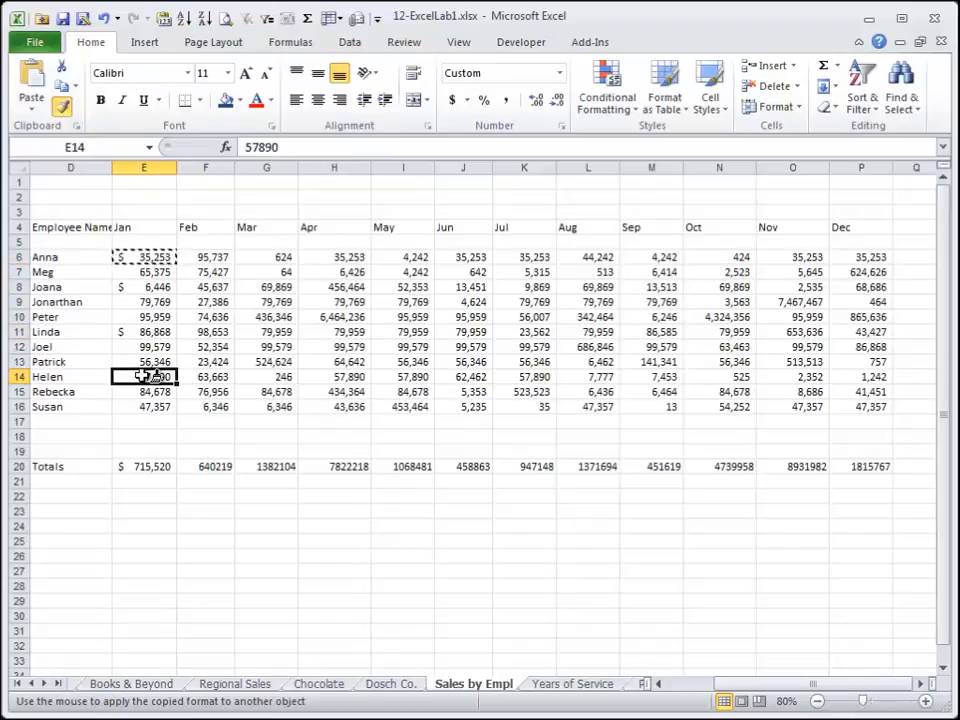
click(150, 347)
click(205, 407)
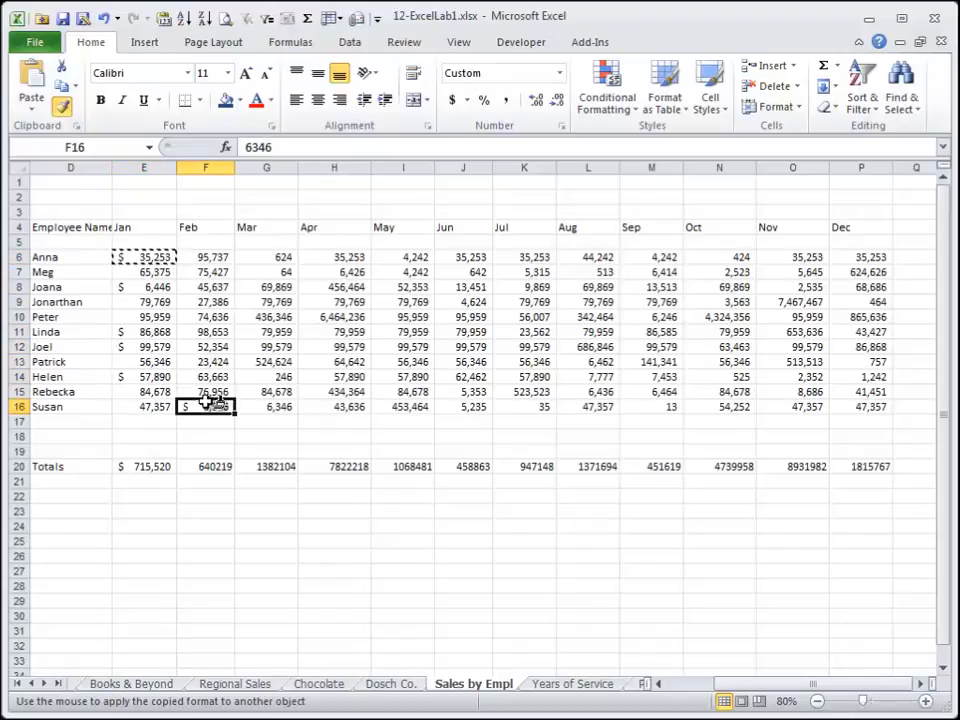
click(282, 347)
click(360, 301)
click(408, 302)
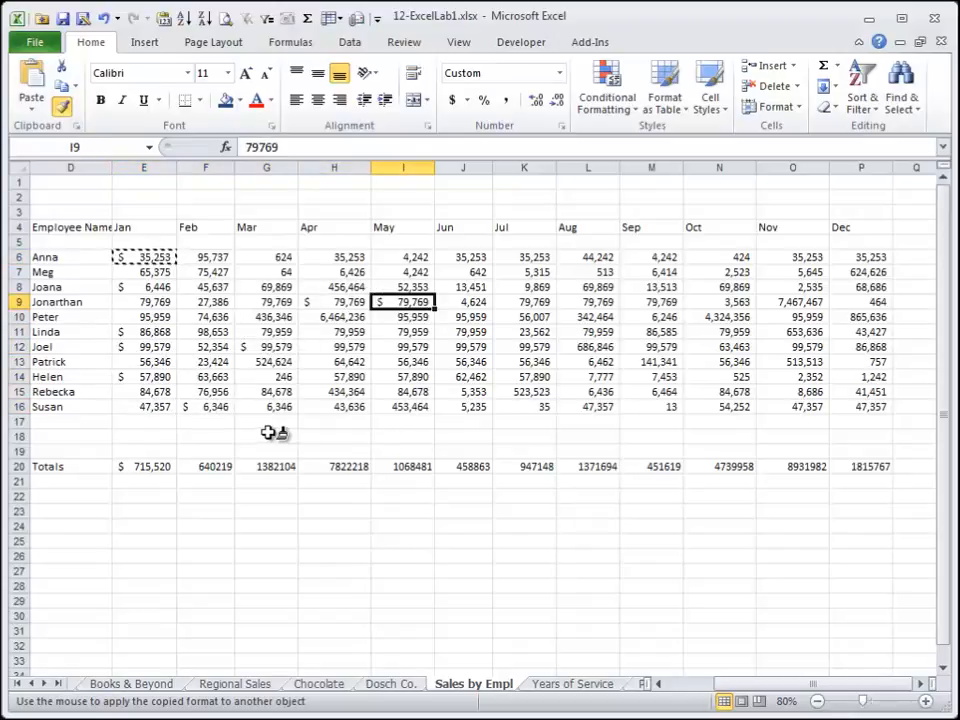
click(60, 110)
Undo the scattered format applications and cancel the copy selection.
key(ctrl+z)
key(ctrl+z)
key(ctrl+z)
key(ctrl+z)
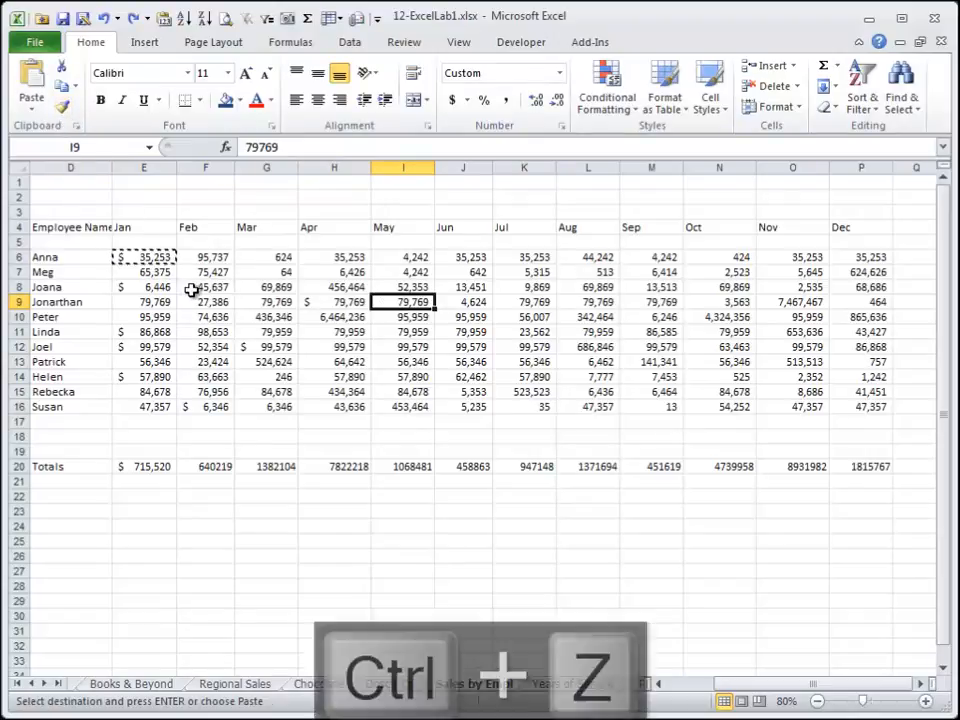
key(ctrl+z)
key(ctrl+z)
key(ctrl+z)
key(ctrl+z)
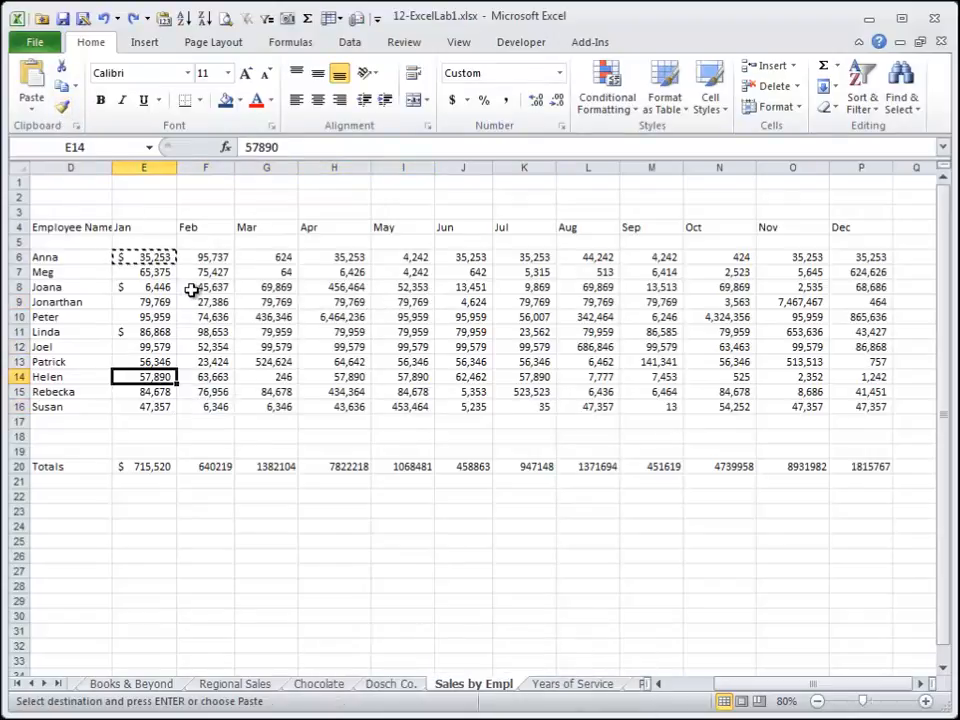
key(Escape)
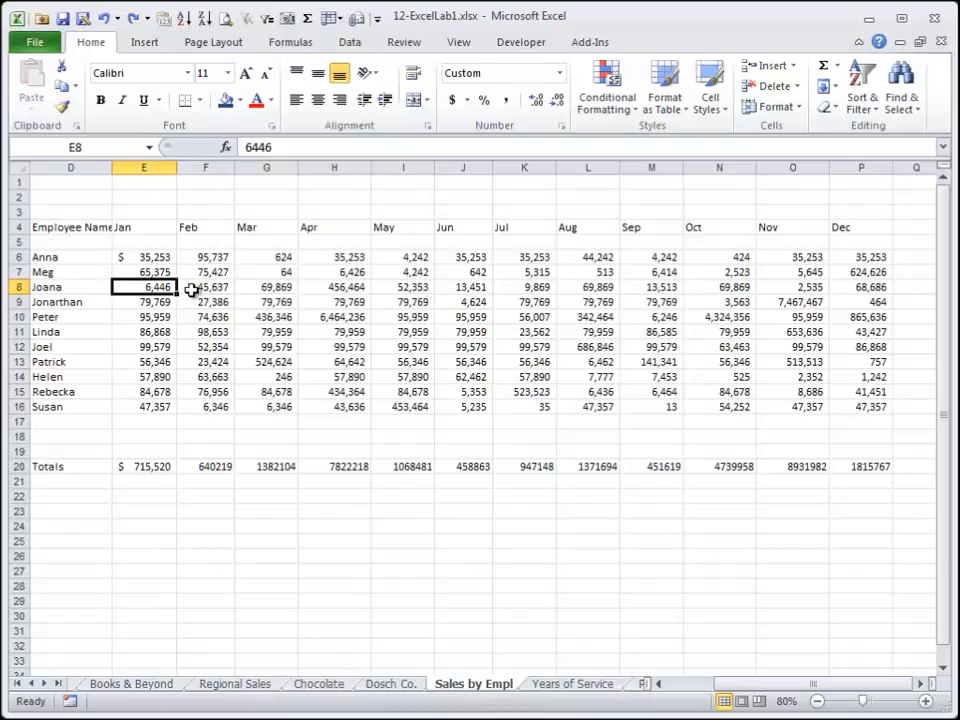
Make Anna's January sales in E6 bold with a yellow fill.
click(156, 258)
key(ctrl+b)
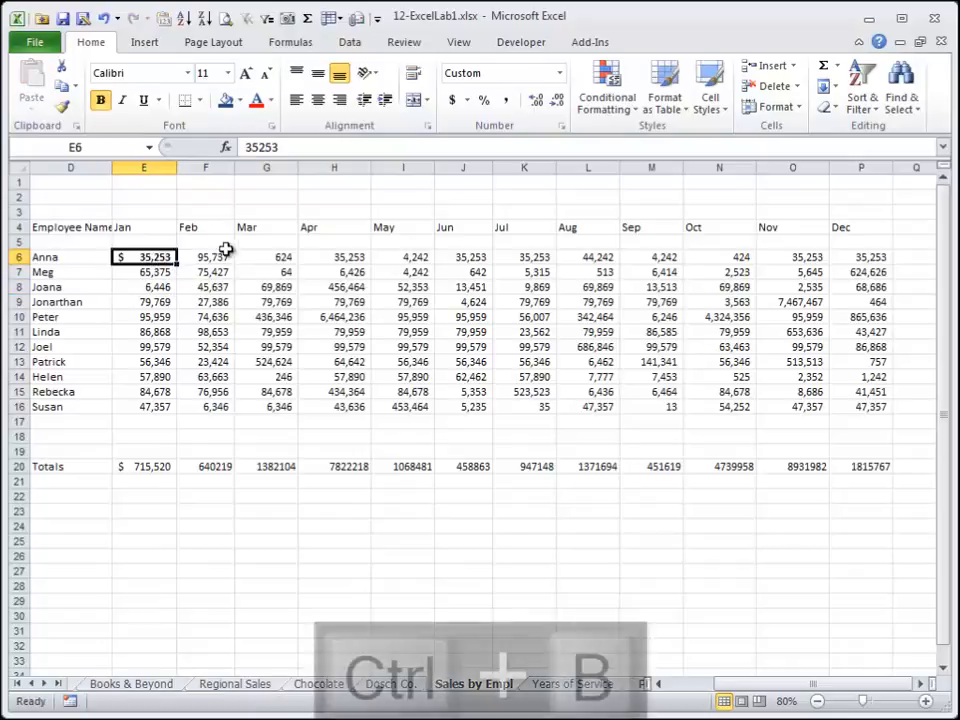
click(239, 102)
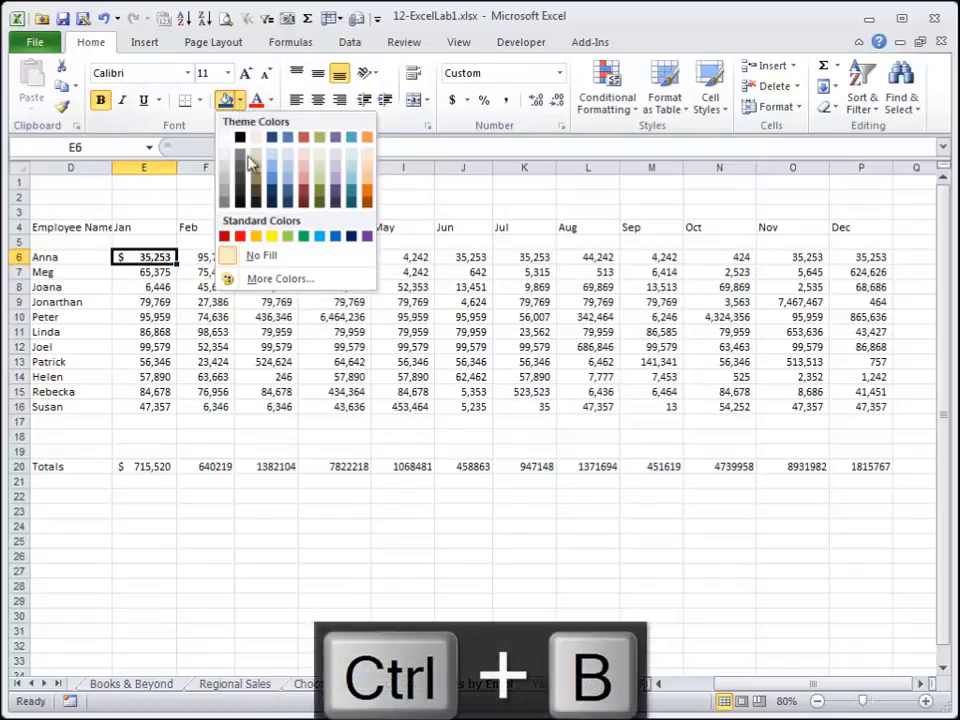
click(262, 238)
Paint E6's bold yellow format onto several sales cells in rows 8, 9 and 14 with a locked Format Painter.
double_click(62, 106)
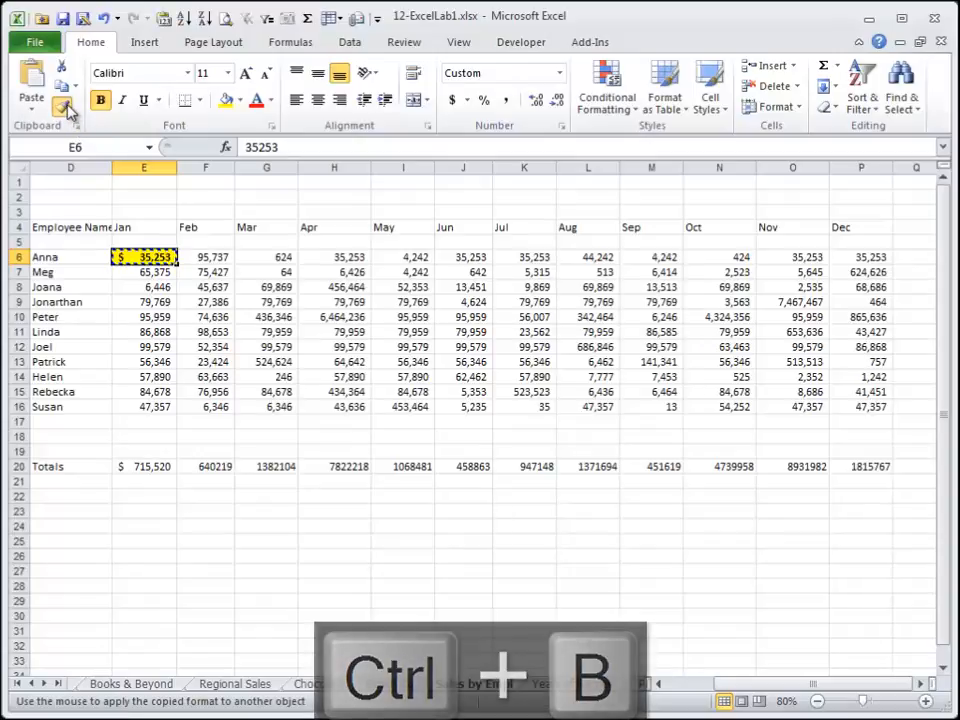
click(150, 301)
click(205, 301)
click(266, 287)
click(403, 301)
click(463, 287)
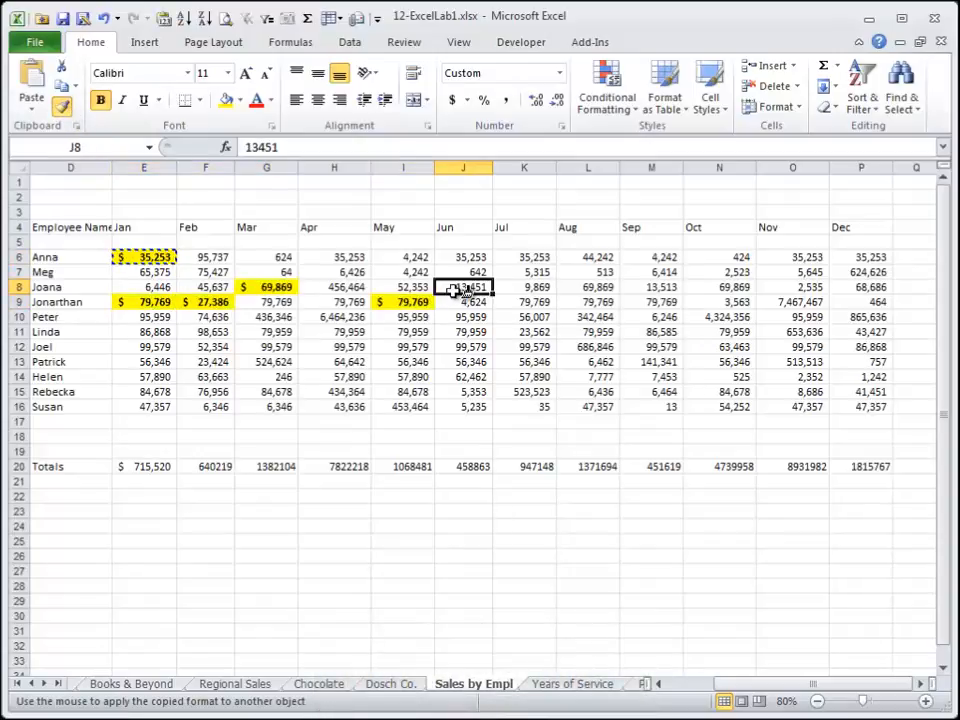
click(468, 377)
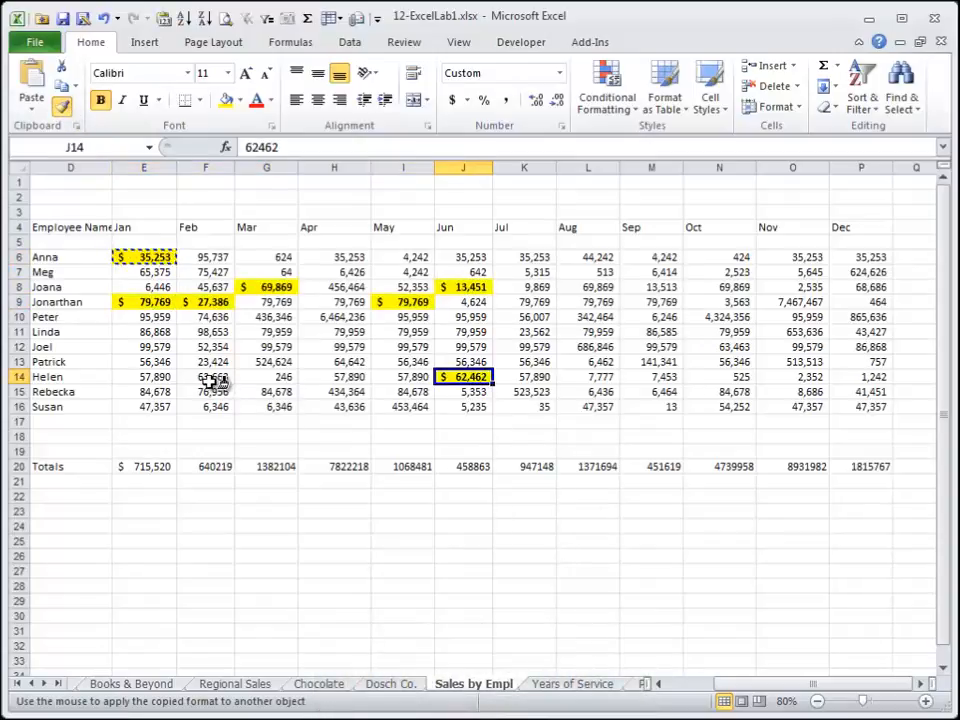
Undo the painted formats along with E6's bold and yellow fill.
key(ctrl+z)
key(ctrl+z)
key(ctrl+z)
key(ctrl+z)
key(ctrl+z)
key(ctrl+z)
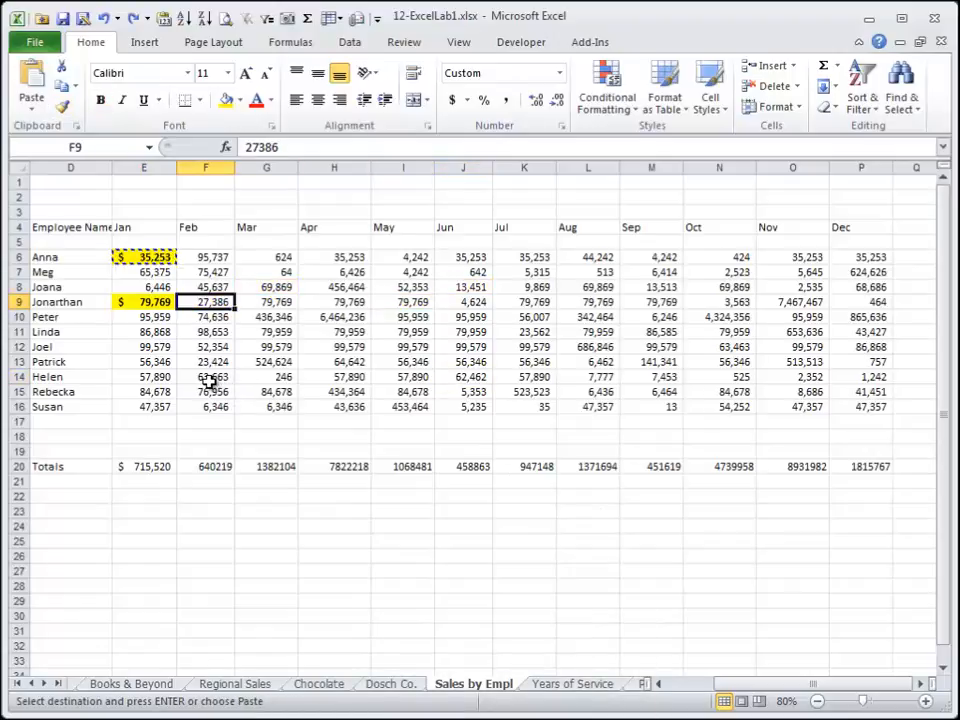
key(ctrl+z)
key(ctrl+z)
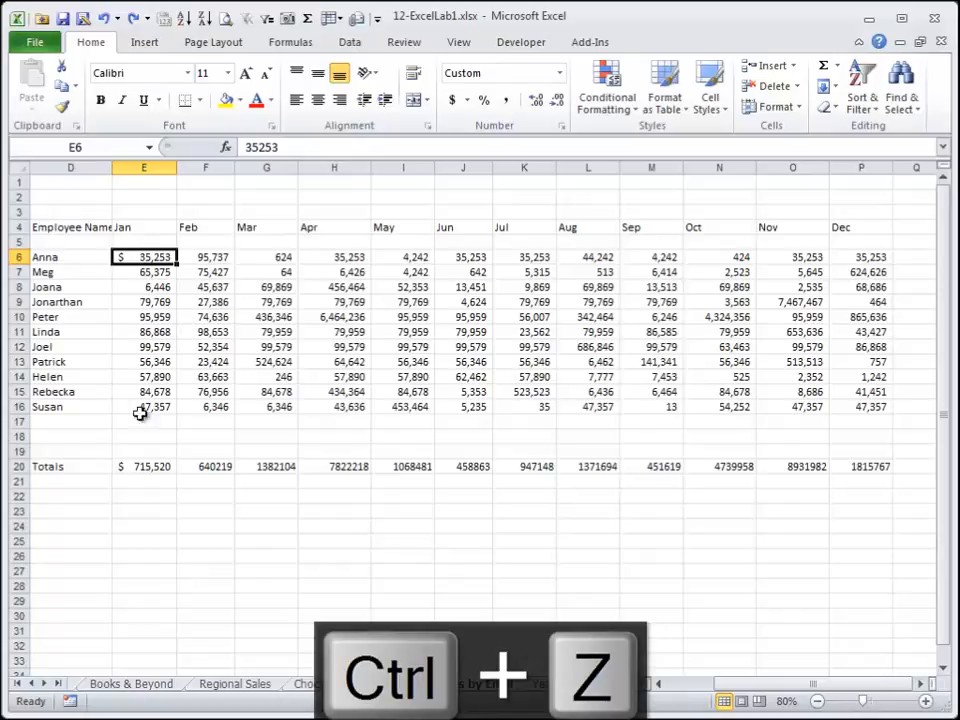
Center the Jan header in E4, make it bold and set its font size to 14.
click(140, 226)
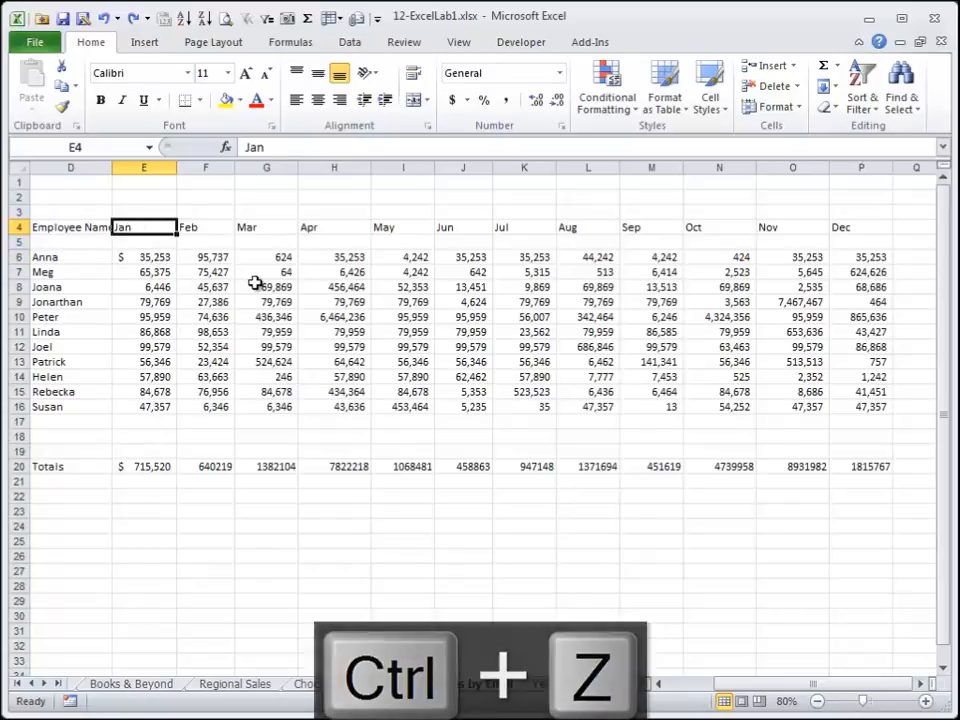
click(318, 100)
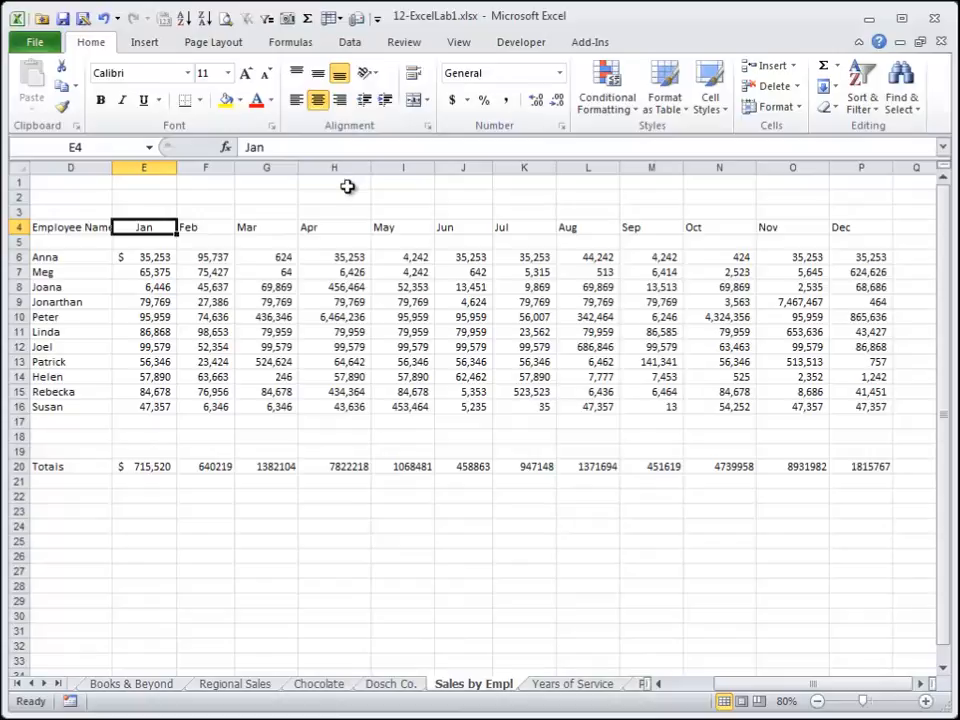
key(ctrl+b)
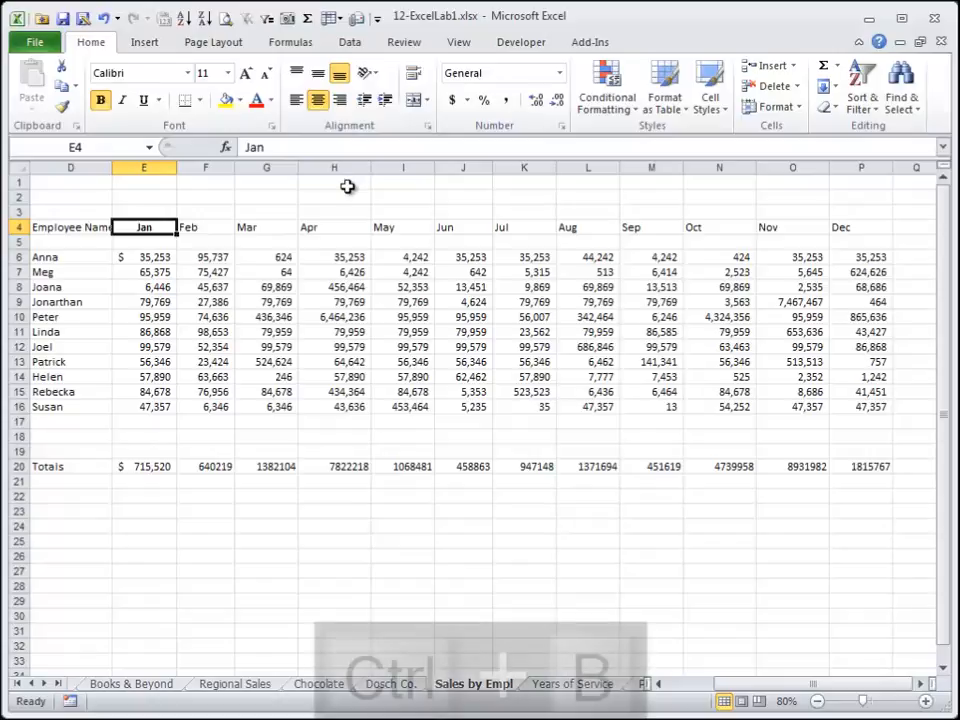
click(228, 73)
click(206, 173)
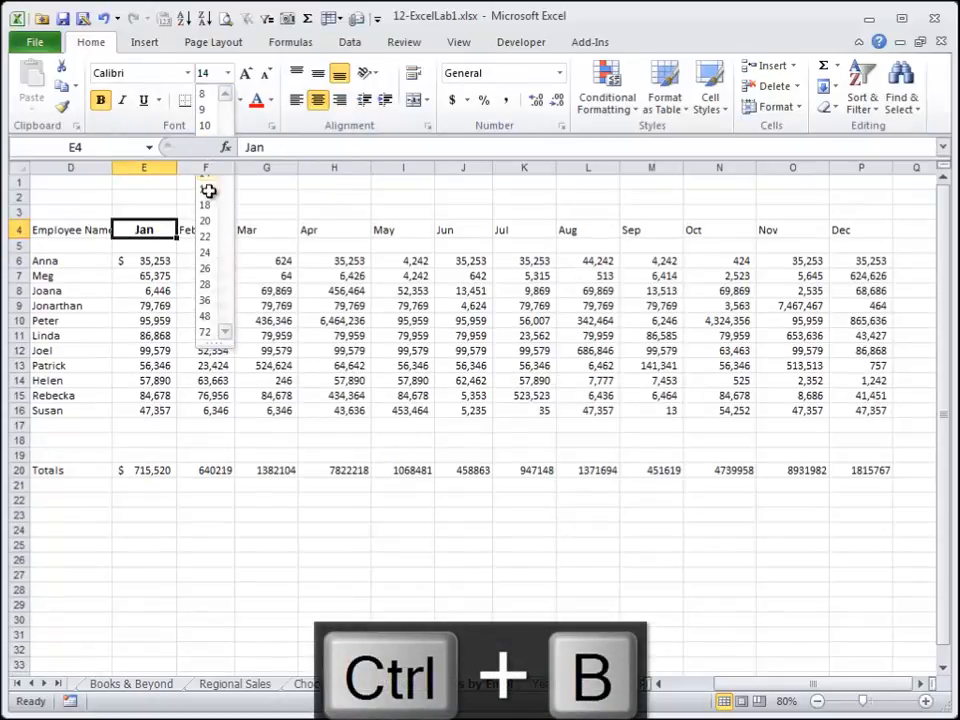
Apply a thick bottom border to the Jan header cell.
click(200, 100)
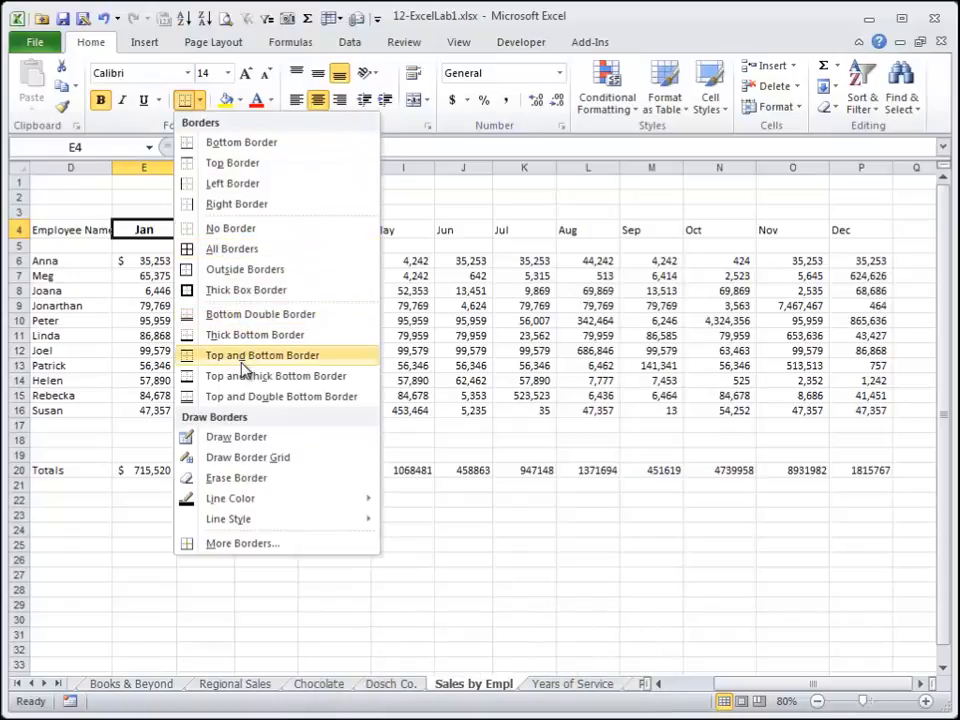
click(242, 334)
click(210, 304)
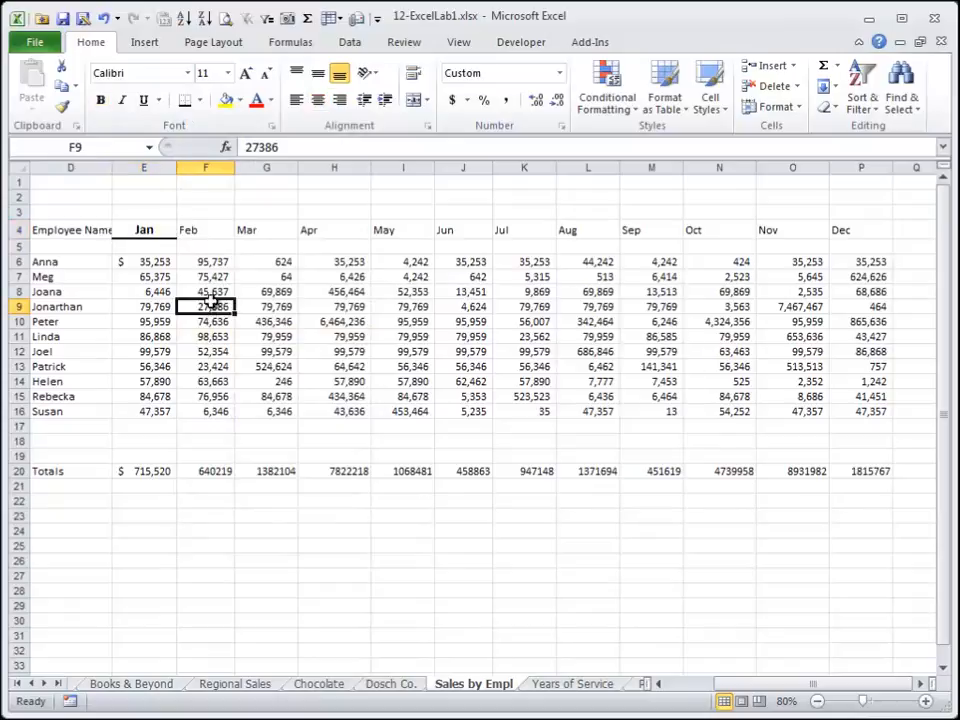
Copy the formatting of column E4:E20 onto the other months F4:P20 with Format Painter.
drag(158, 229, 161, 476)
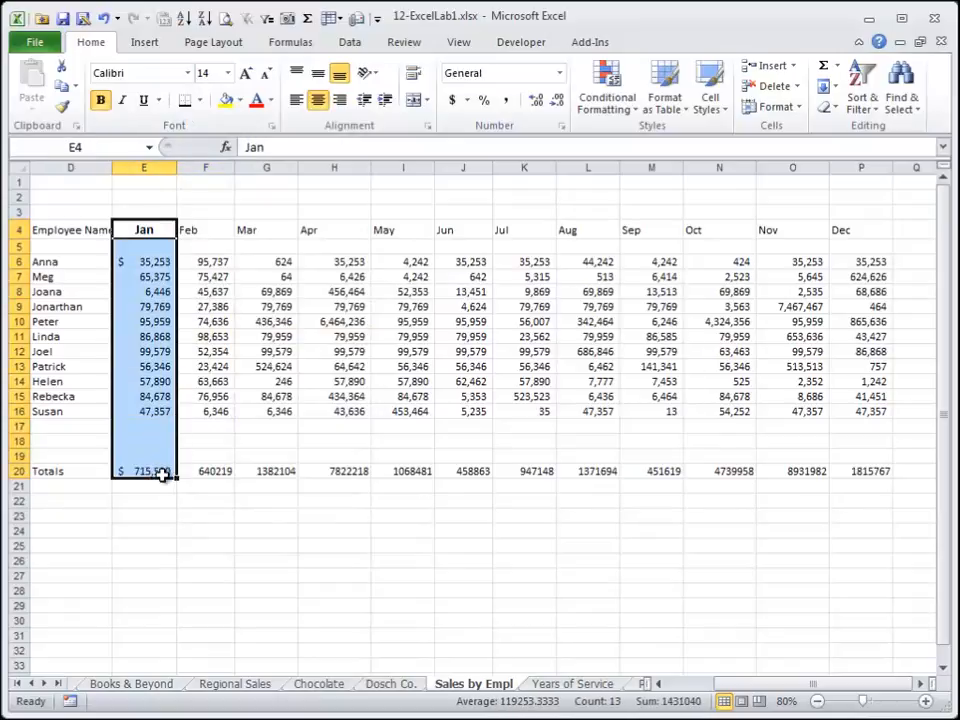
click(62, 104)
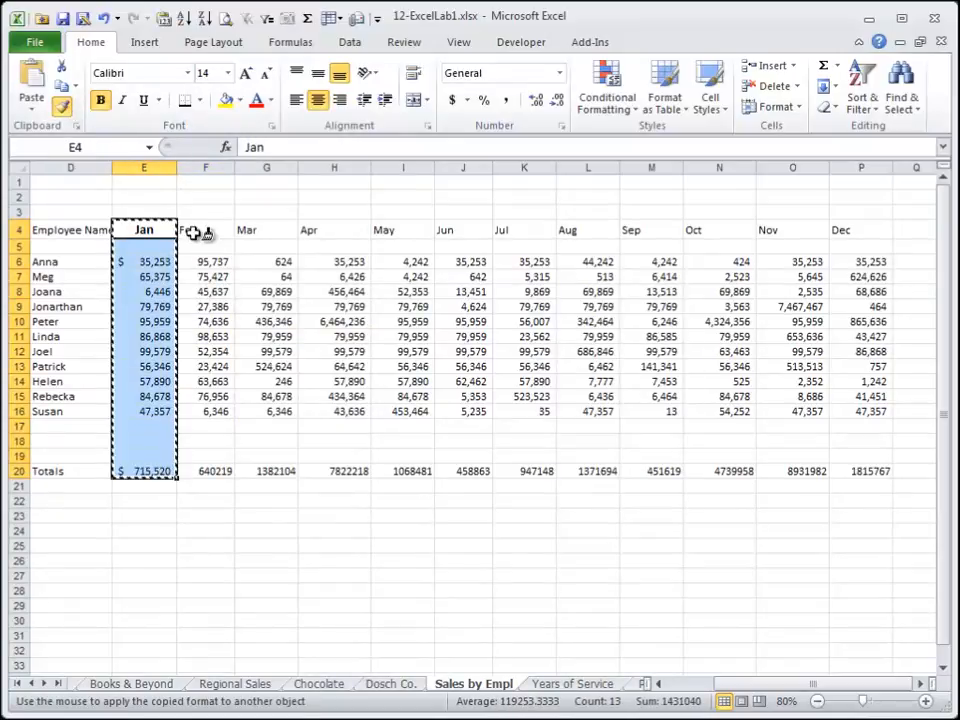
mouse_move(208, 233)
mouse_down()
mouse_move(842, 242)
mouse_move(836, 475)
mouse_up()
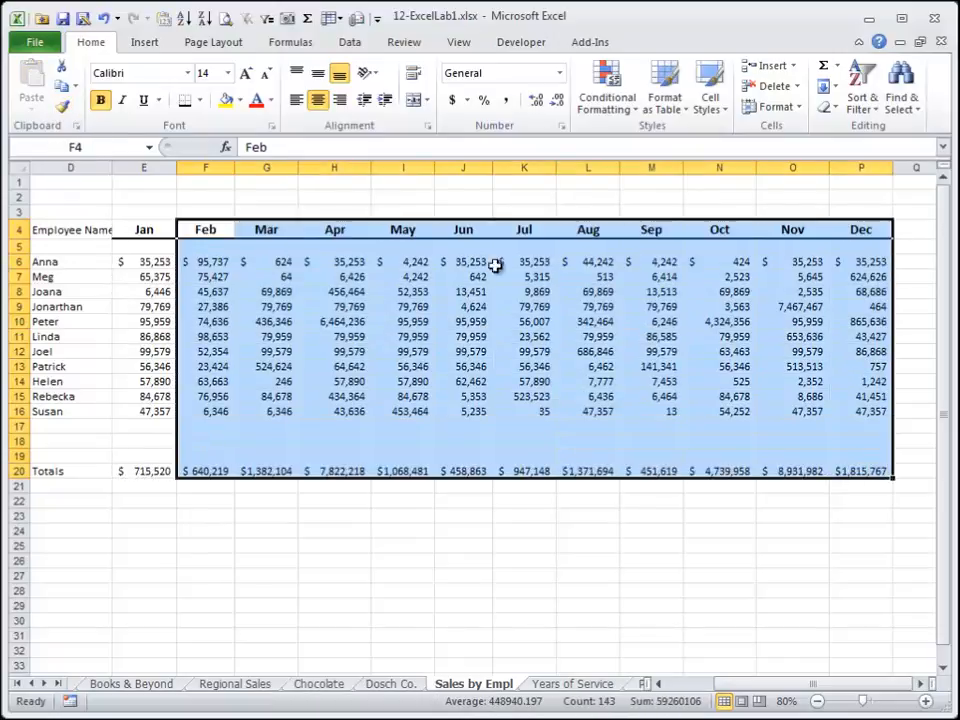
click(314, 335)
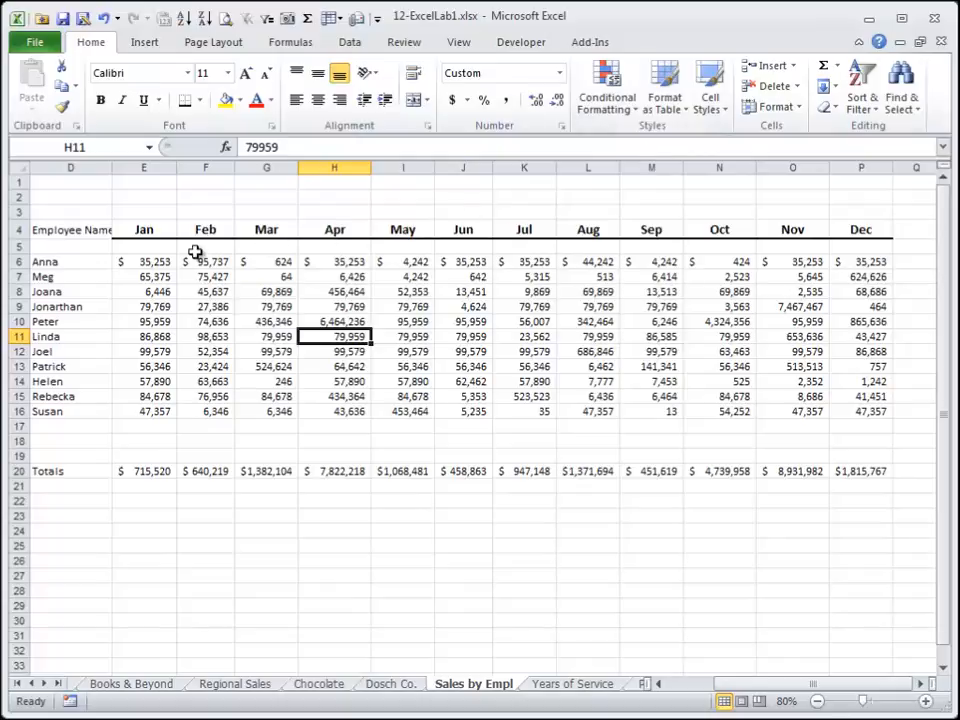
drag(148, 264, 864, 409)
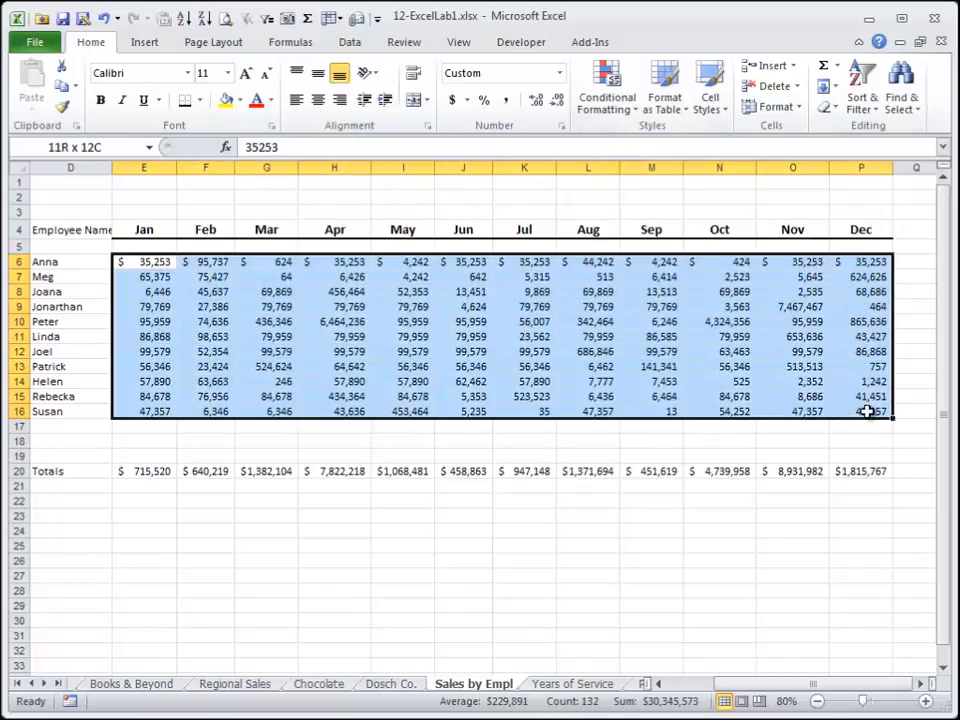
click(718, 108)
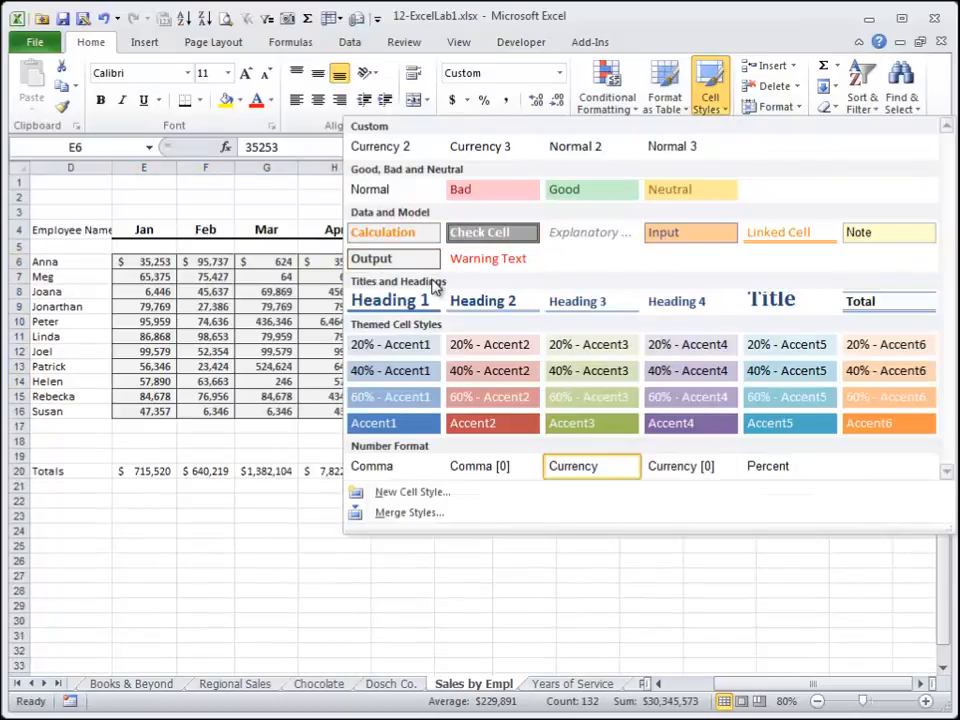
Apply the Heading 1 cell style to the month headers E4:P4.
drag(148, 228, 772, 235)
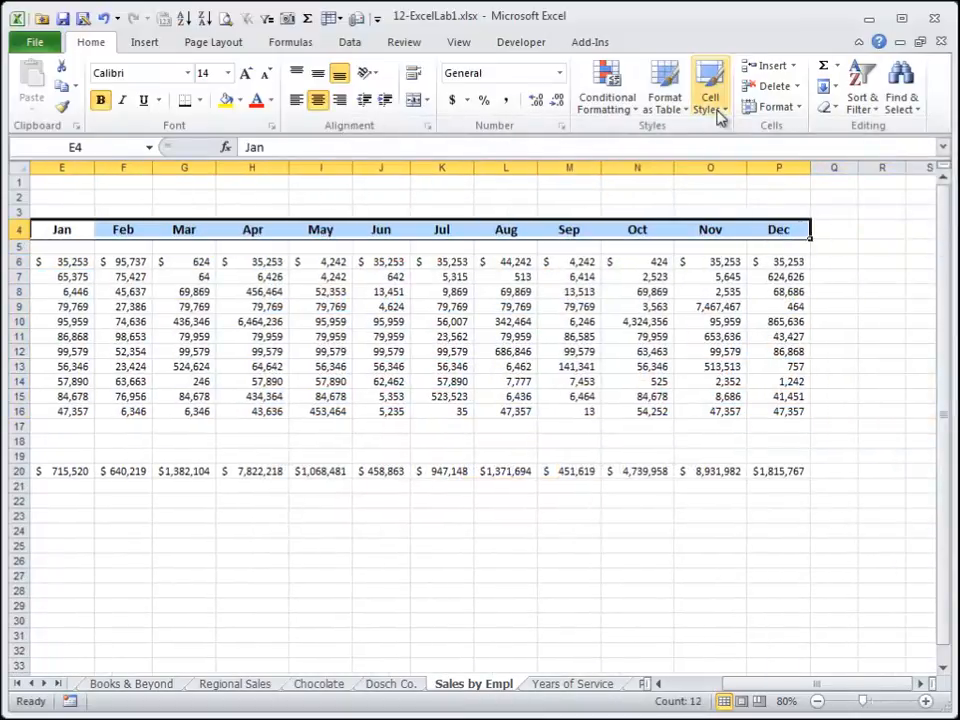
click(712, 104)
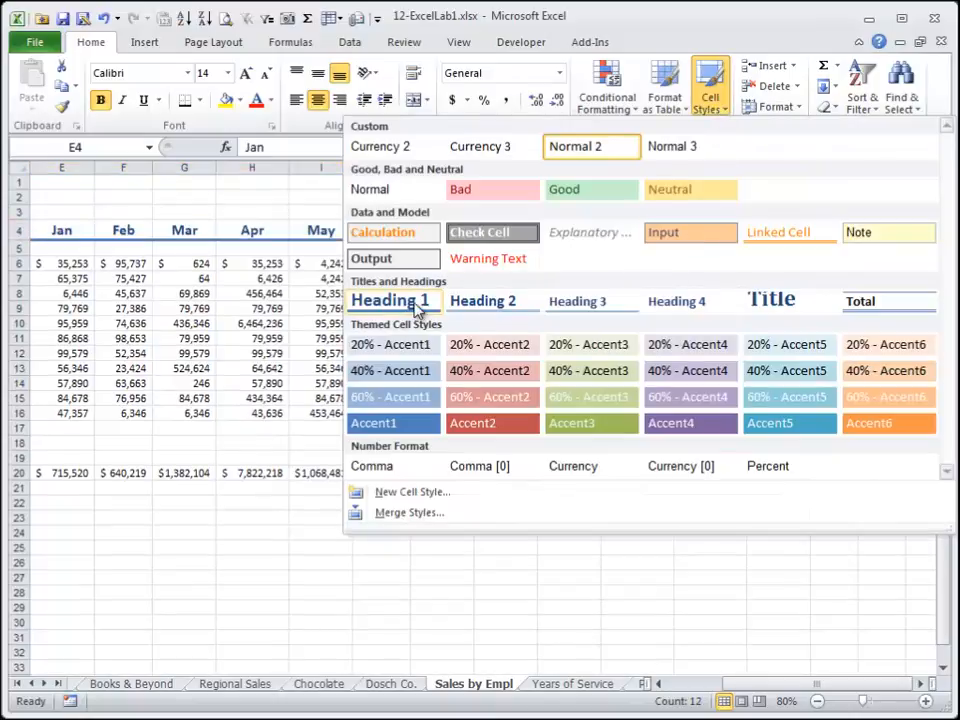
click(417, 308)
click(236, 294)
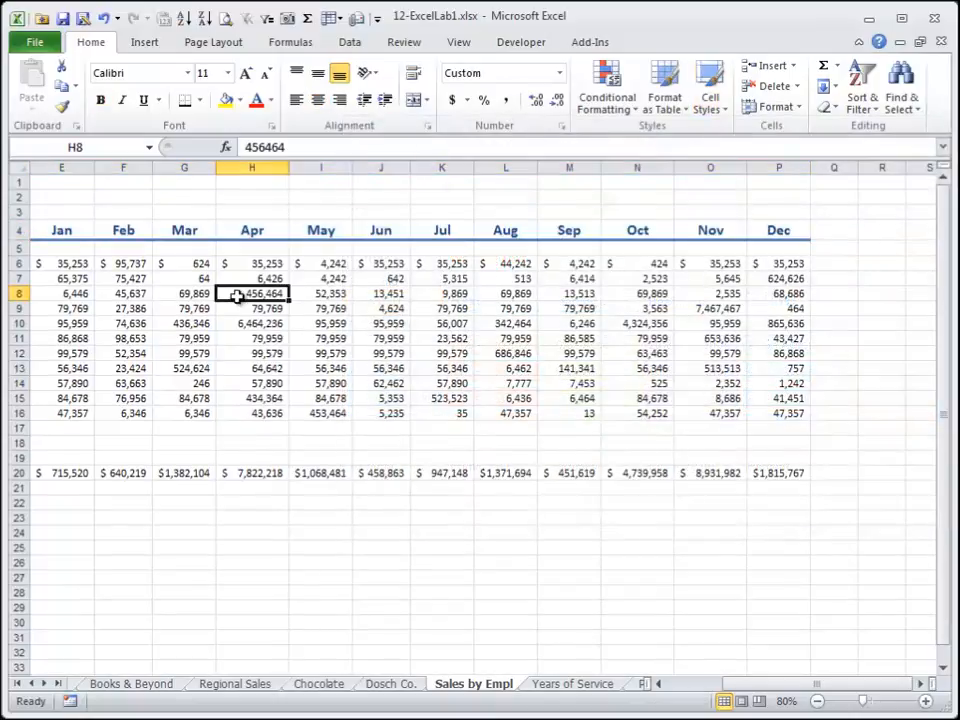
key(Left)
key(Left)
key(Left)
key(Left)
key(Left)
key(Right)
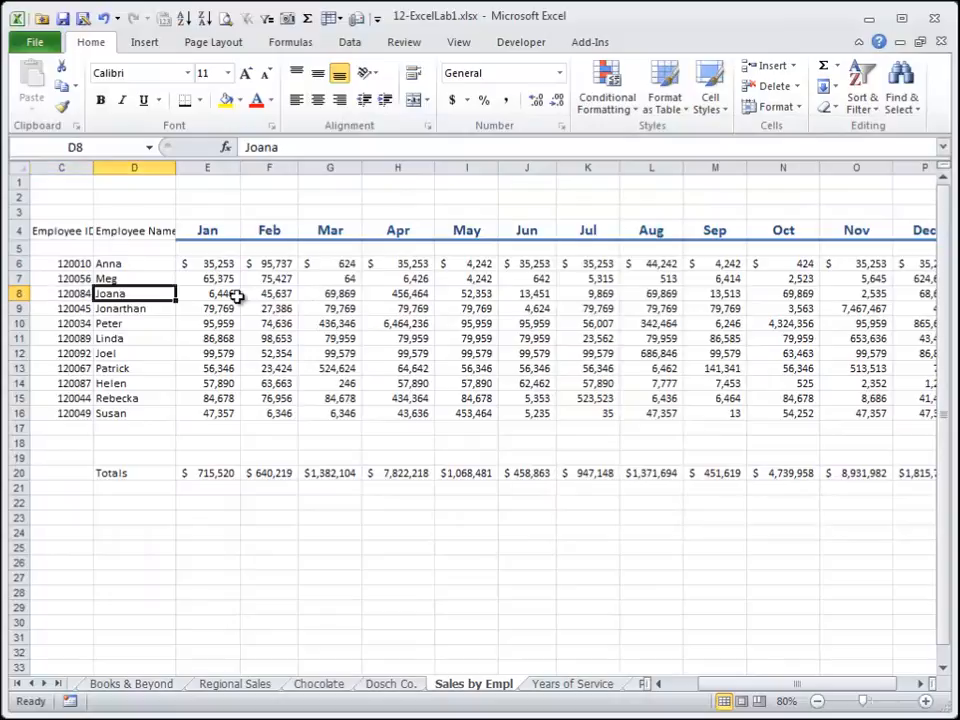
Apply the 40% - Accent1 cell style to the monthly sales data E6:P16.
key(Up)
key(Up)
key(Right)
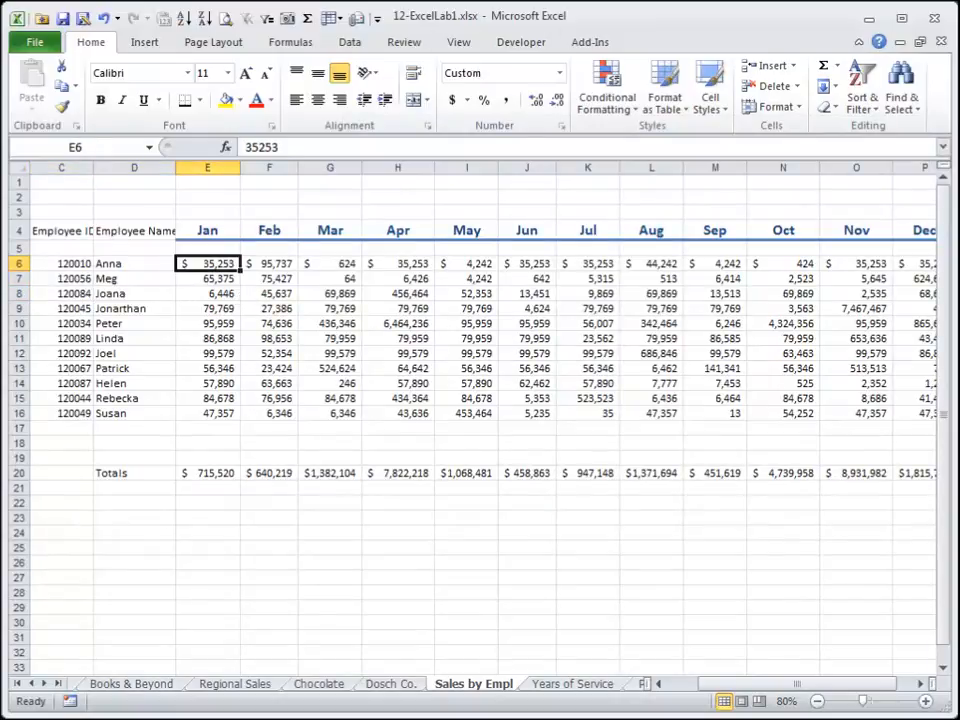
click(709, 97)
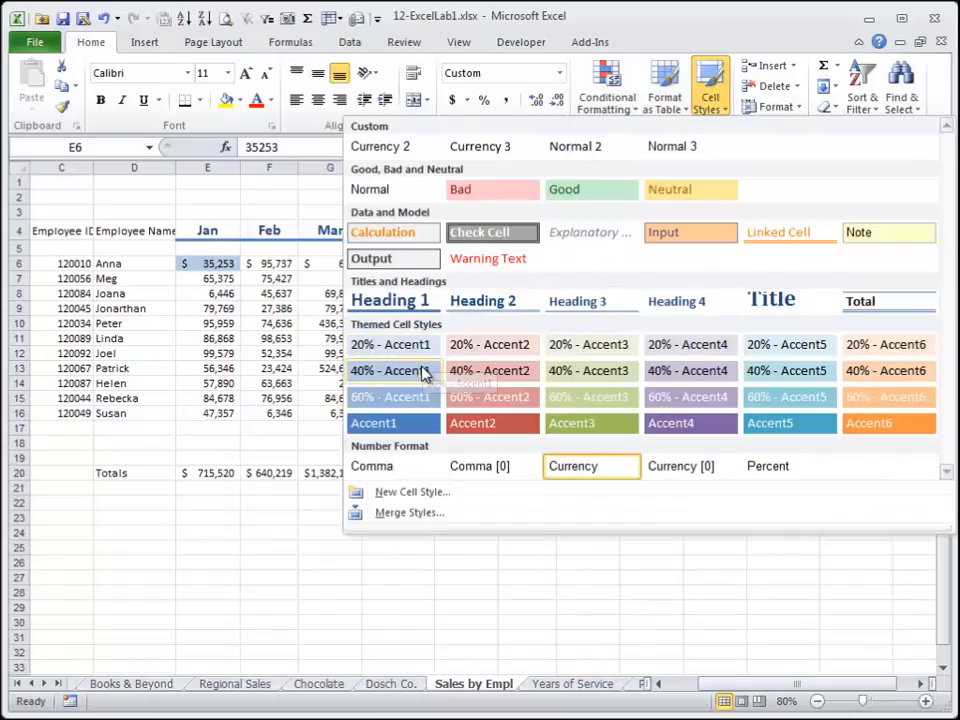
click(424, 371)
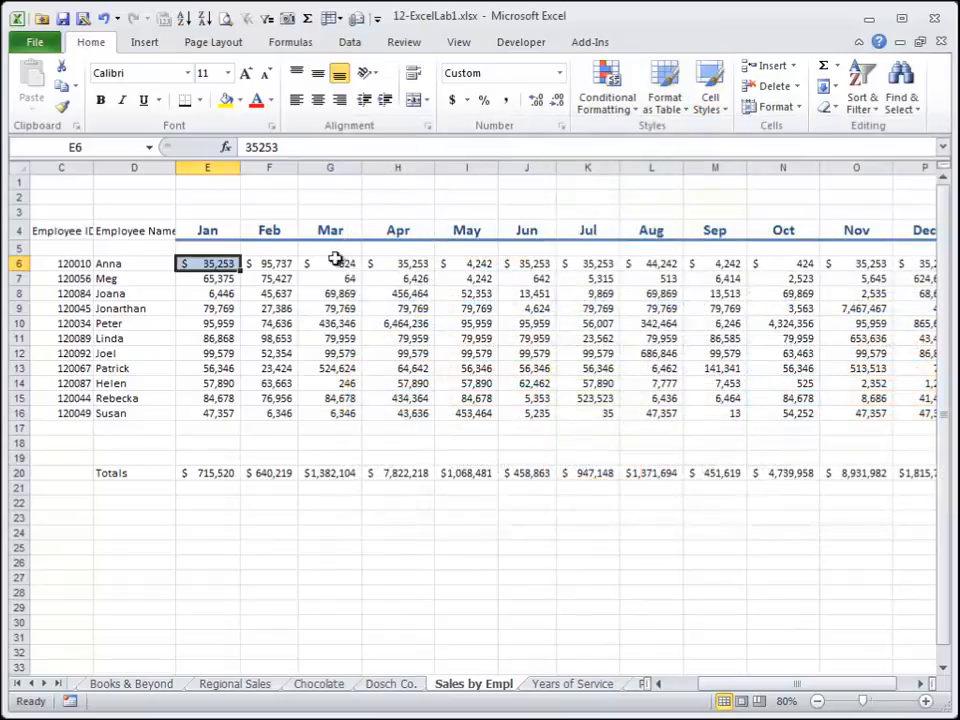
drag(222, 268, 930, 412)
click(711, 103)
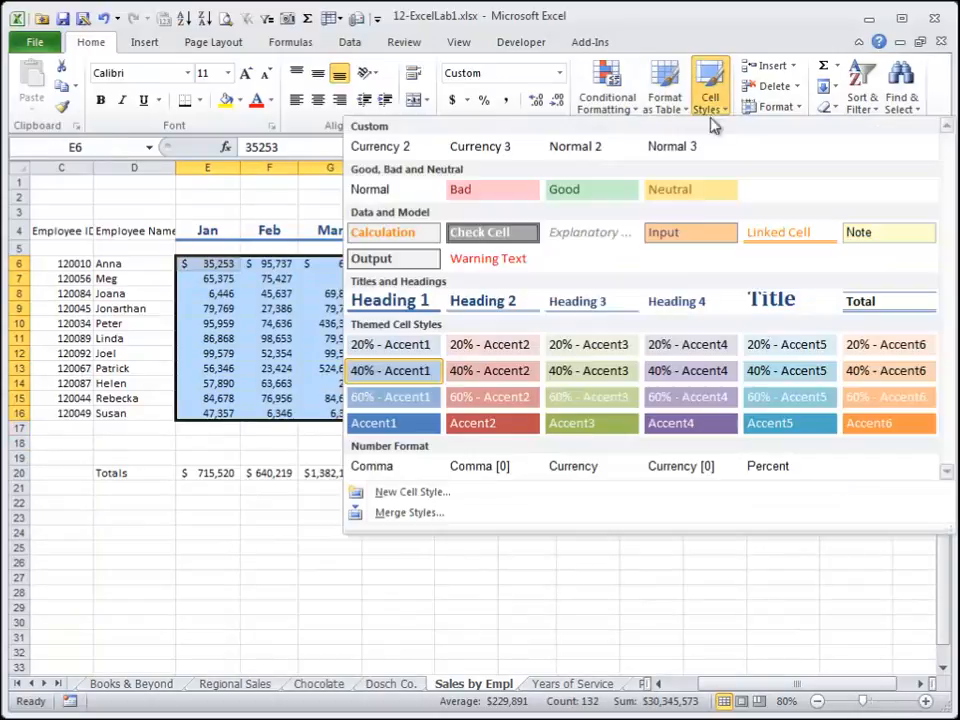
click(416, 368)
Apply the Accent6 cell style to the totals row E20:P20.
drag(222, 474, 913, 476)
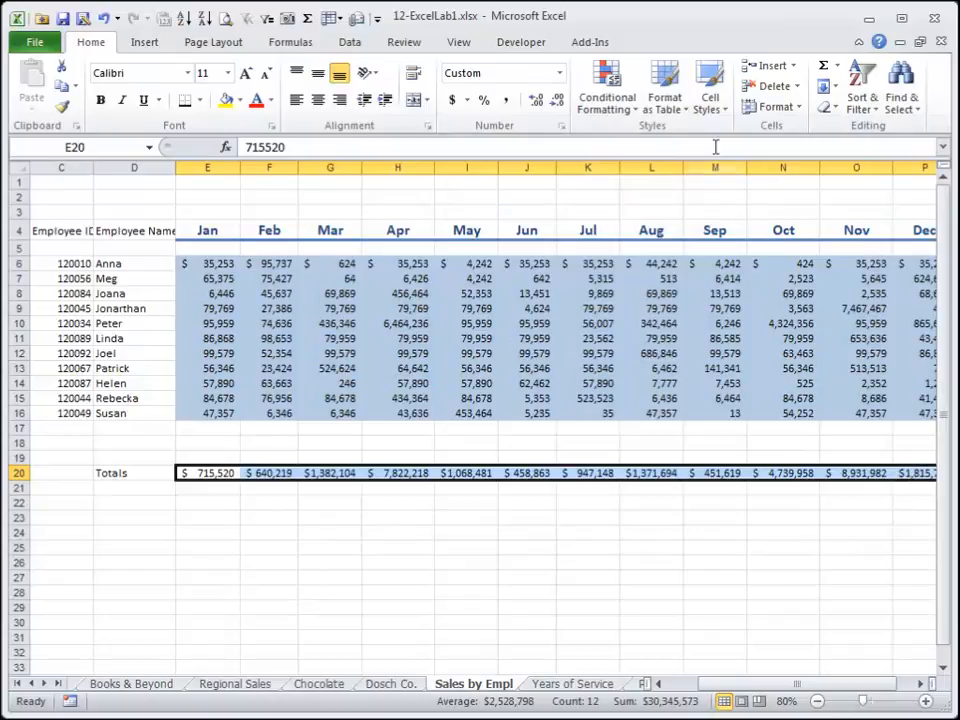
click(711, 103)
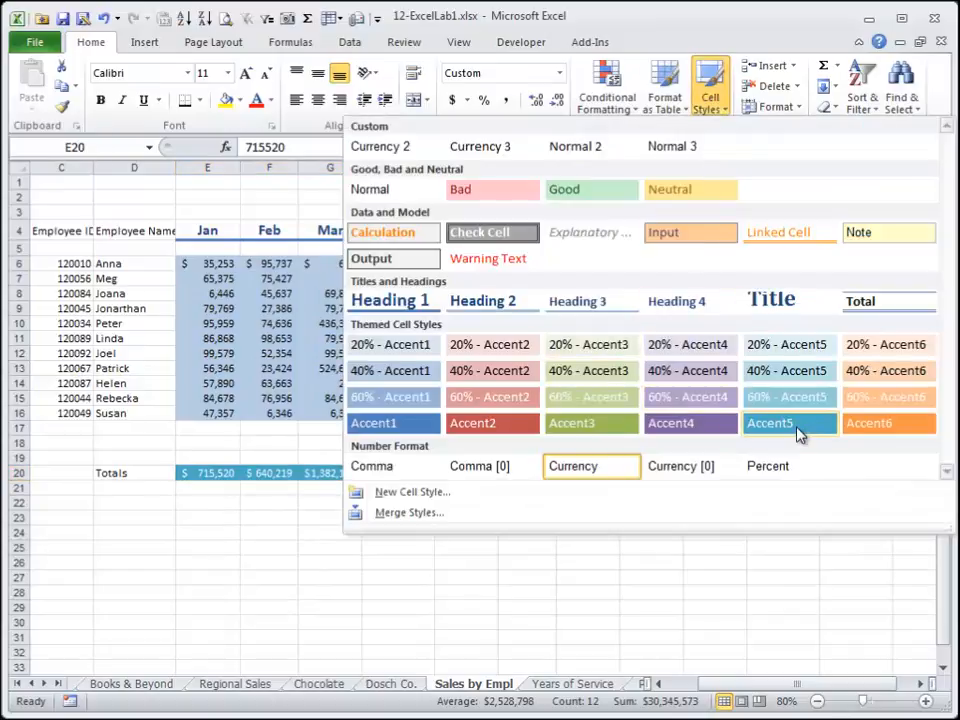
click(858, 425)
click(587, 413)
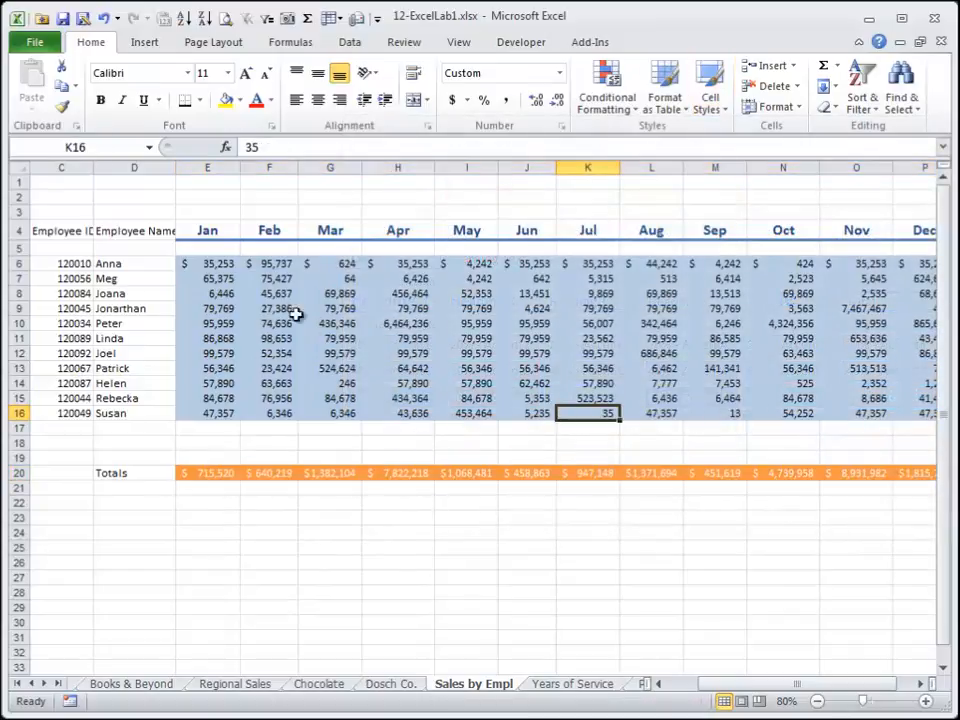
Apply the Calculation cell style to the totals row E20:P20.
click(712, 104)
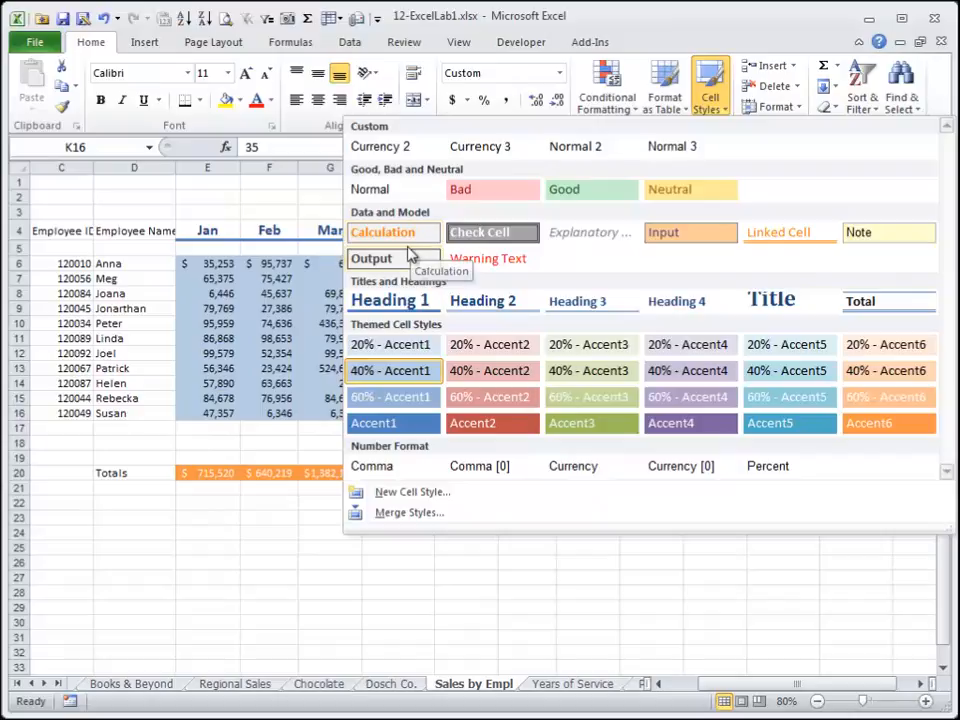
click(180, 465)
drag(180, 465, 910, 473)
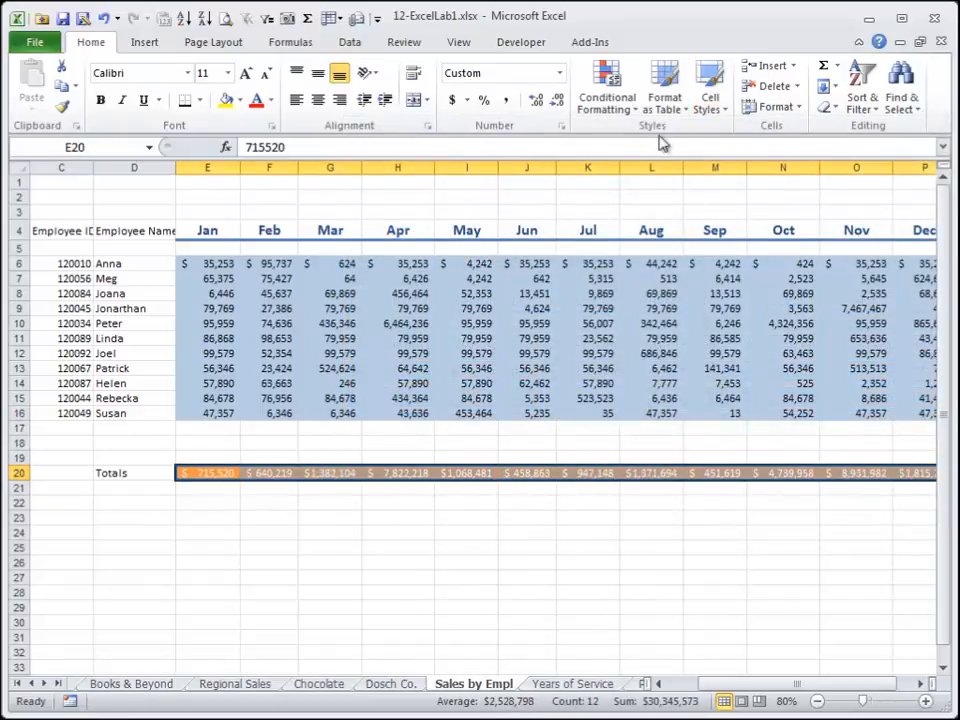
click(710, 100)
click(390, 232)
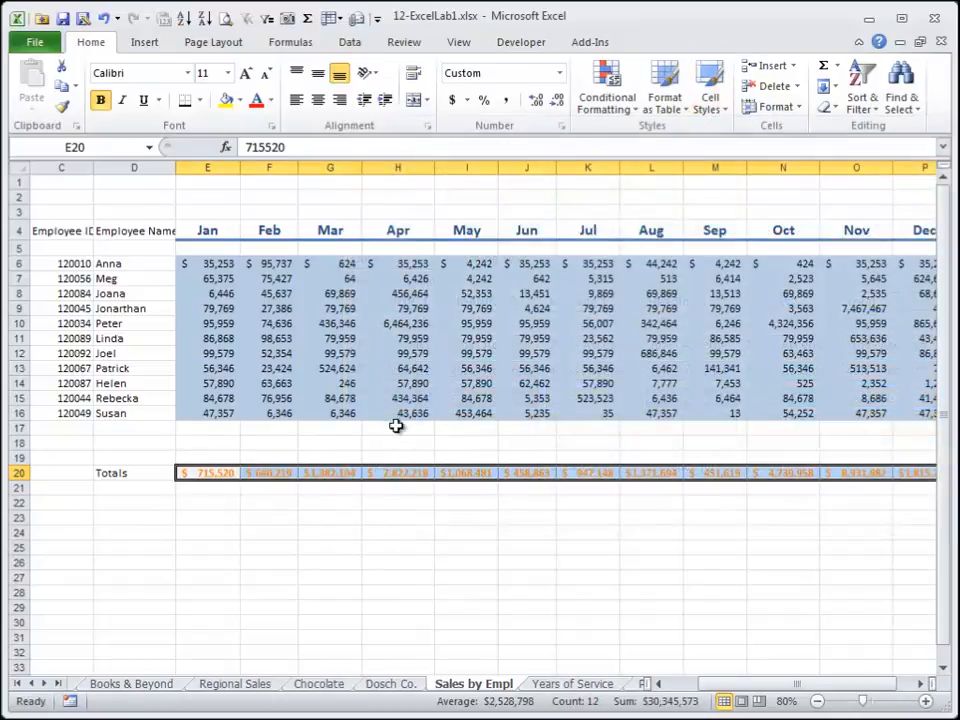
click(396, 456)
click(213, 476)
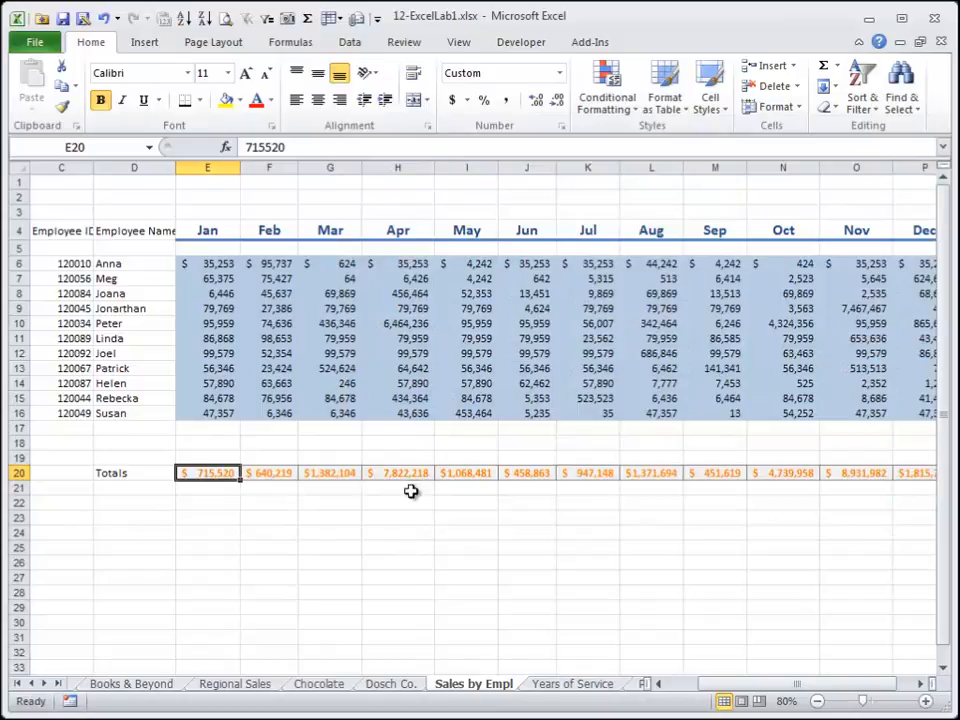
Reapply the 40% - Accent1 cell style to the sales data E6:P16.
drag(230, 262, 906, 414)
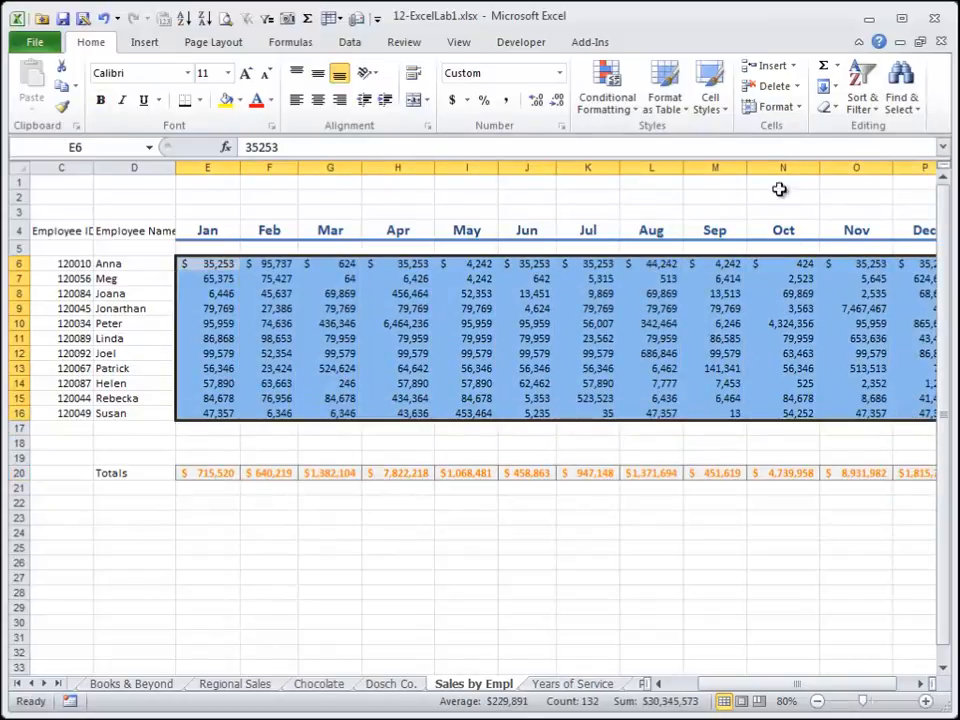
click(712, 96)
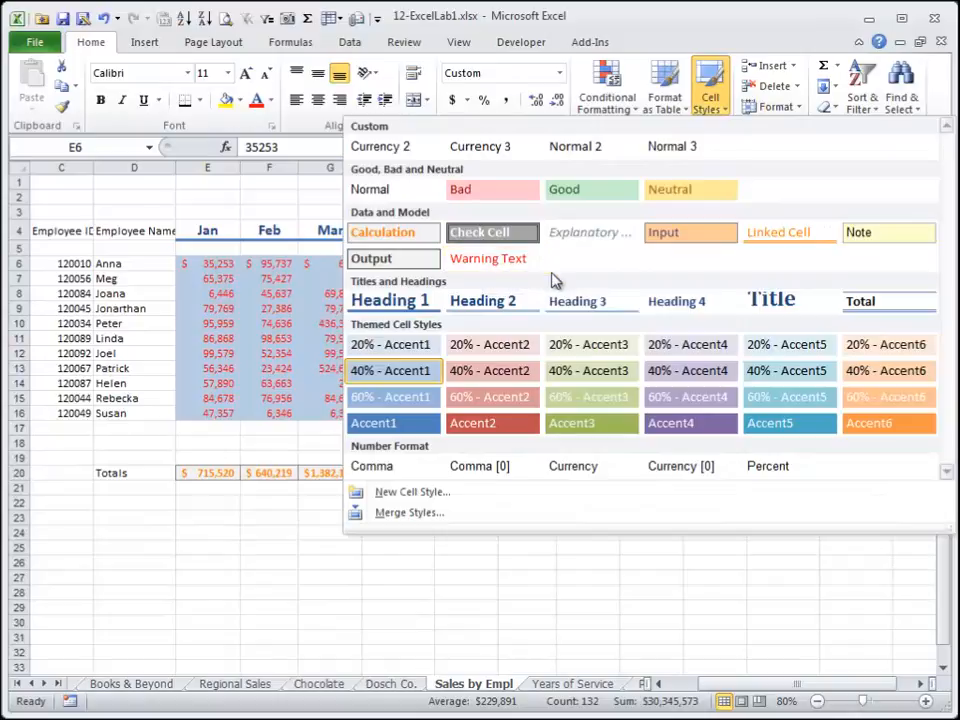
click(402, 371)
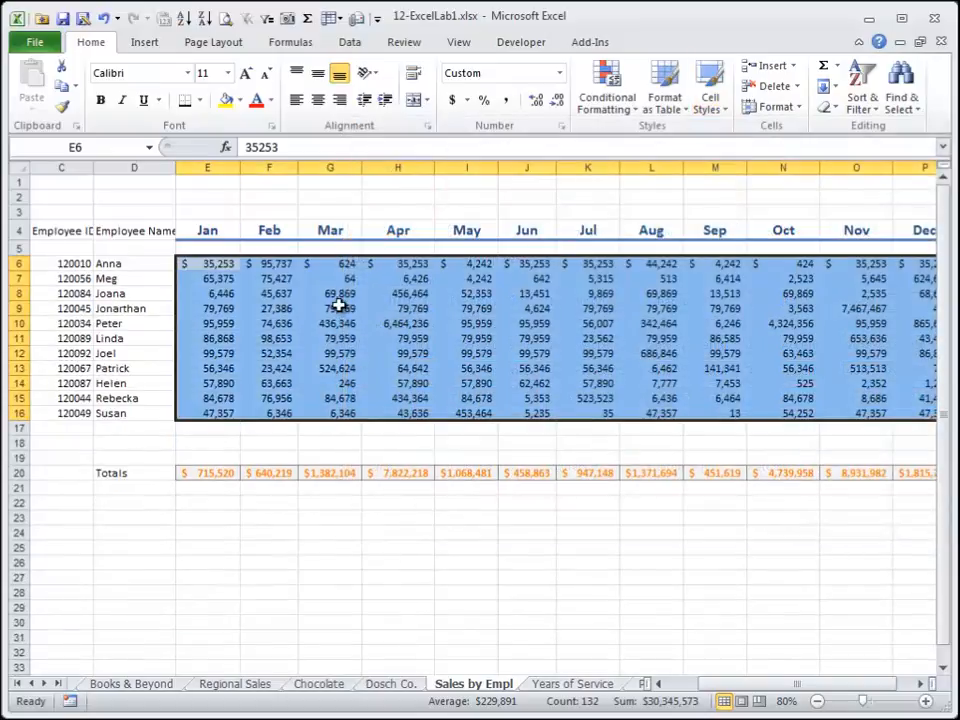
click(339, 307)
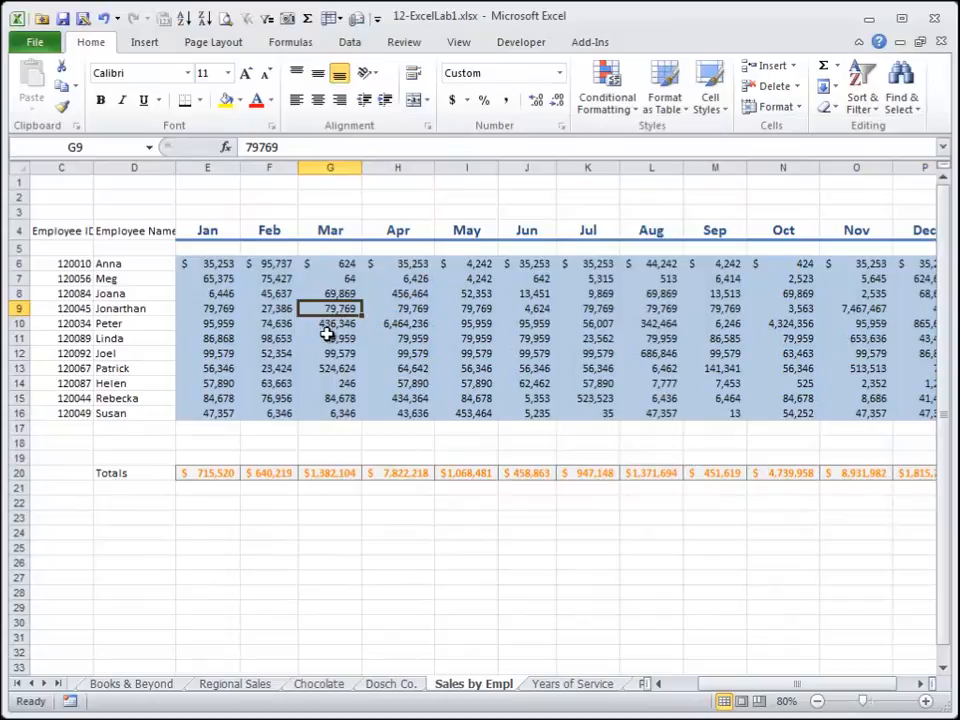
Copy the month headers E4:P4 and paste them into row 23 starting at E23.
click(216, 228)
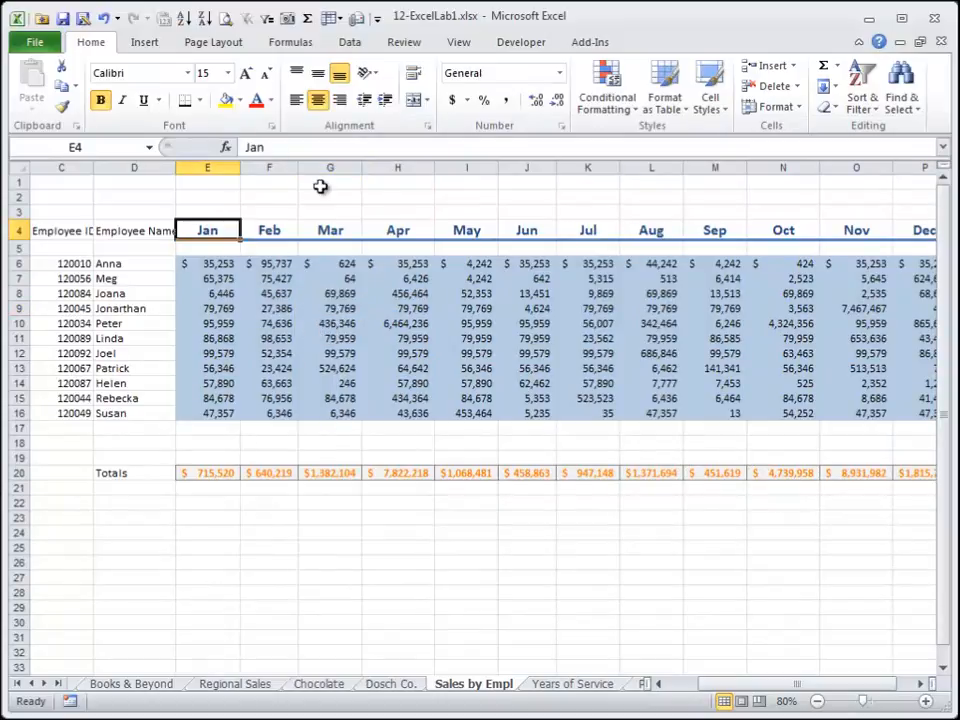
key(shift+Right)
key(shift+Right)
key(shift+Right)
key(shift+Right)
key(shift+Right)
key(shift+Right)
key(shift+Right)
key(shift+Right)
key(shift+Right)
key(shift+Right)
key(shift+Right)
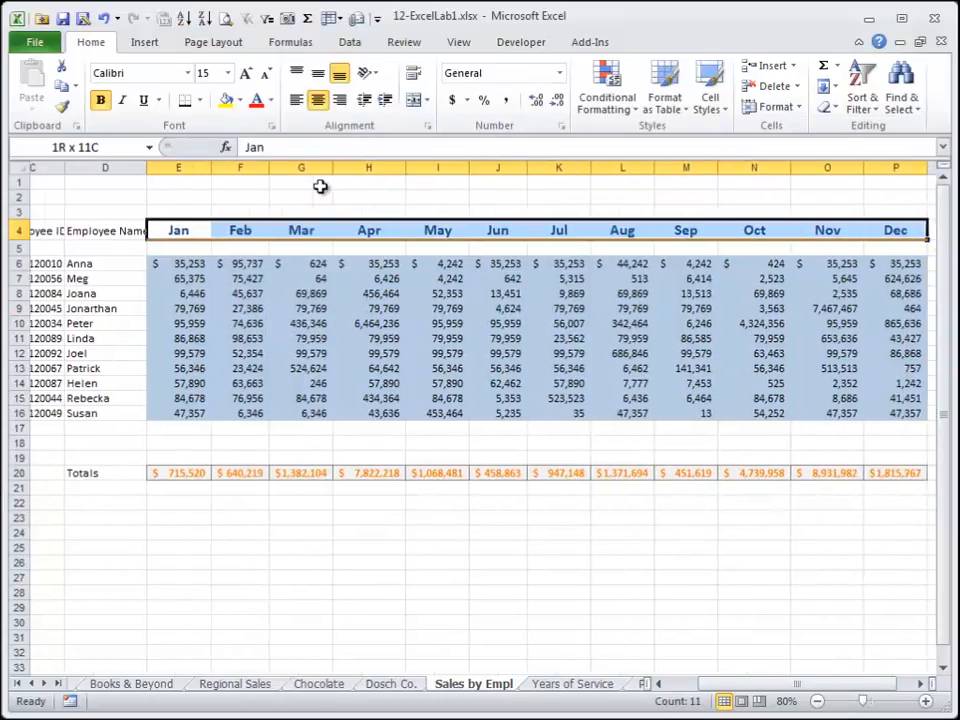
key(ctrl+c)
key(ctrl+Down)
key(ctrl+Down)
key(Down)
key(Down)
key(Down)
key(Down)
key(Down)
key(Down)
key(Down)
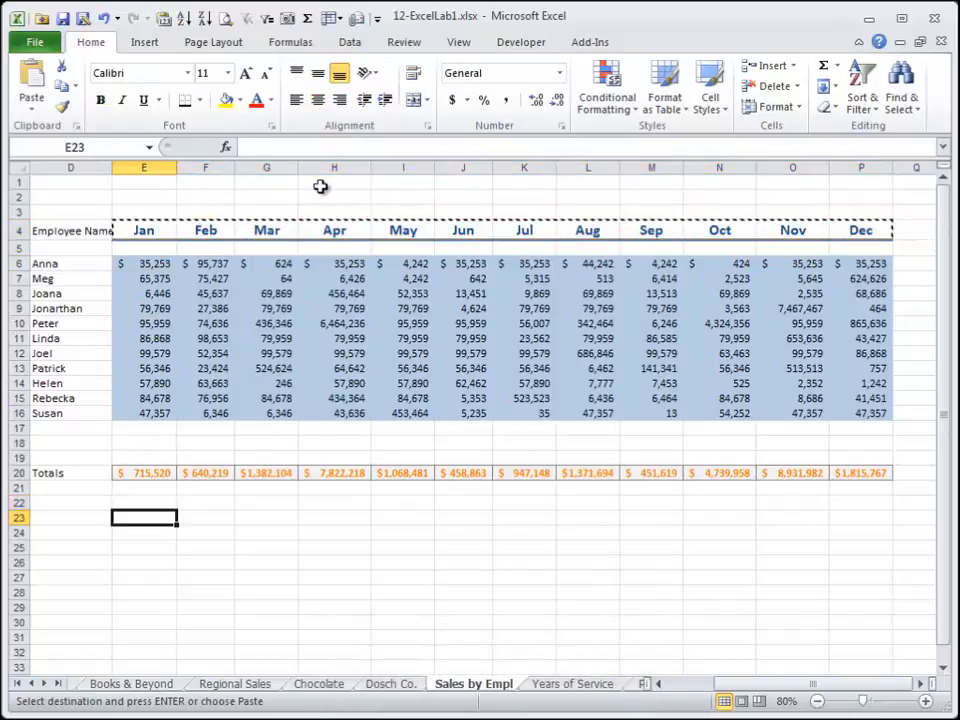
key(Return)
Copy the monthly totals E20:P20 and paste them as values into row 25 starting at E25.
key(Up)
key(Up)
key(Up)
key(shift+Right)
key(shift+Right)
key(shift+Right)
key(shift+Right)
key(shift+Right)
key(shift+Right)
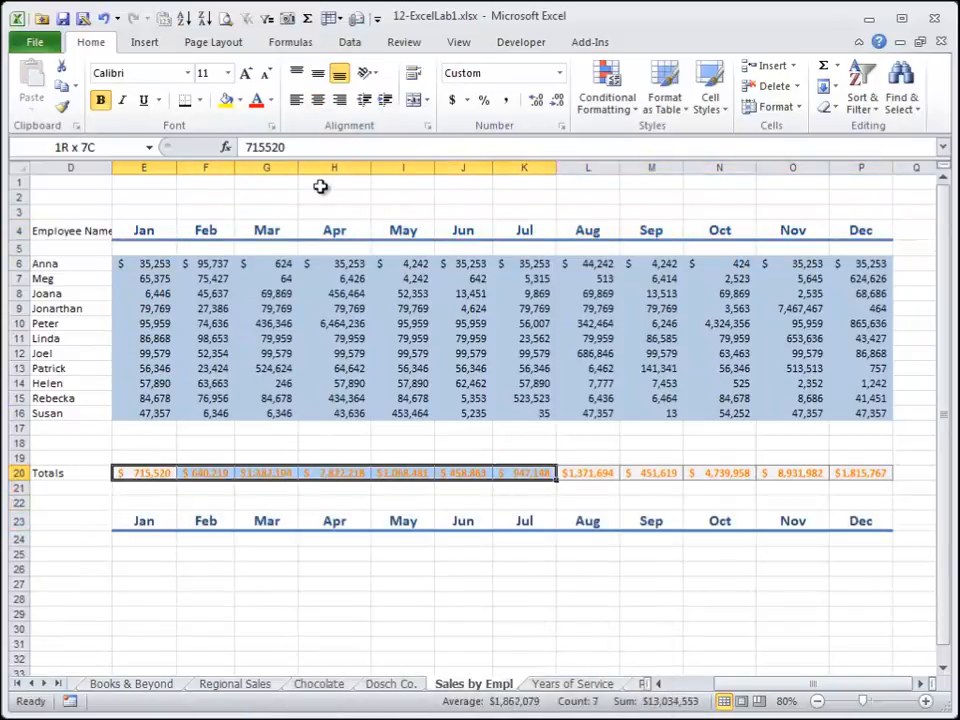
key(shift+Right)
key(shift+Right)
key(shift+Right)
key(shift+Right)
key(shift+Right)
key(shift+Right)
key(shift+Left)
key(ctrl+c)
key(Down)
key(Down)
key(Down)
key(Down)
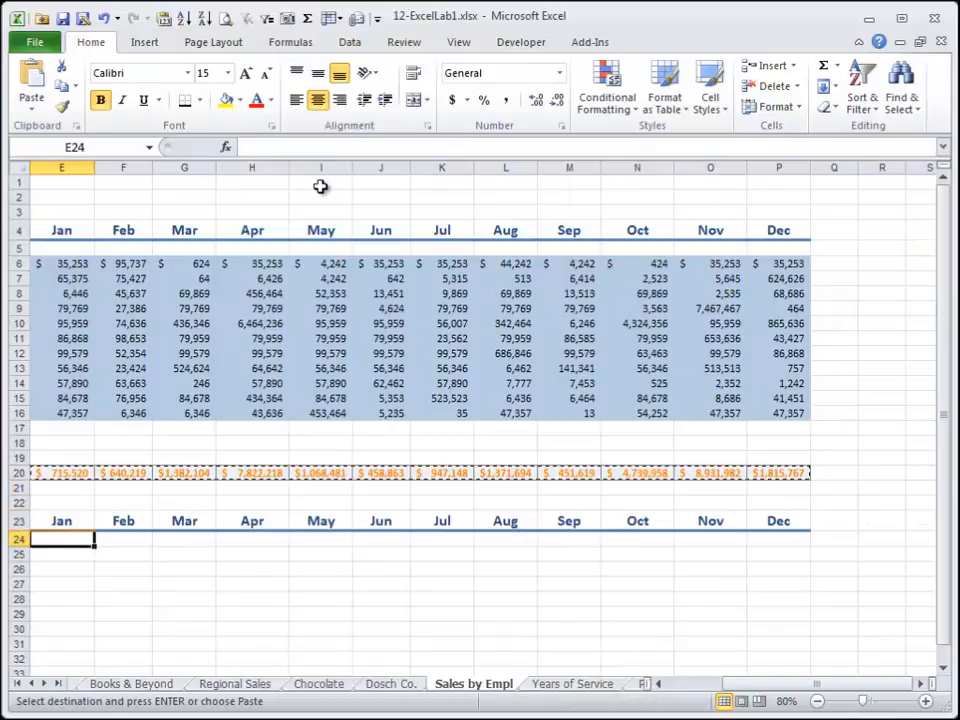
key(Down)
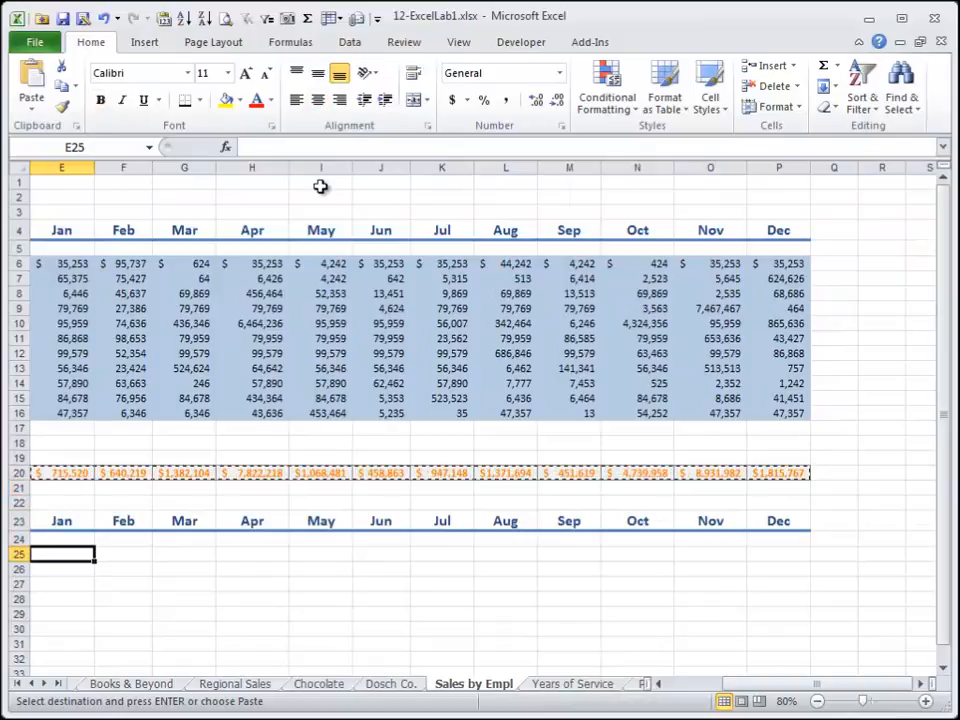
click(163, 22)
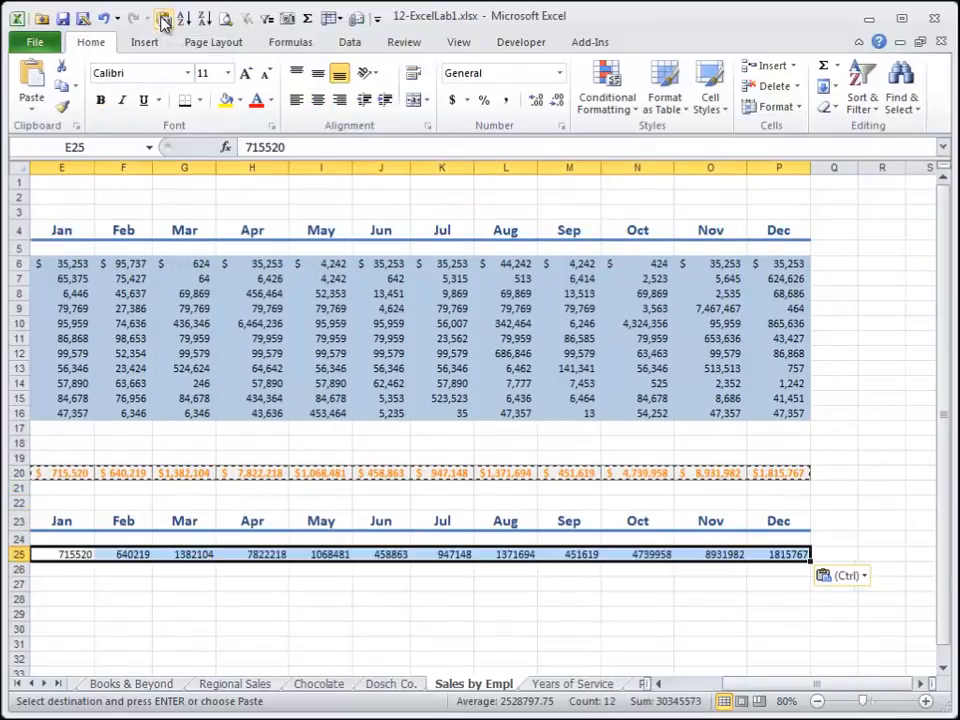
Format the pasted totals in row 25 as Accounting with no decimal places.
key(shift+End)
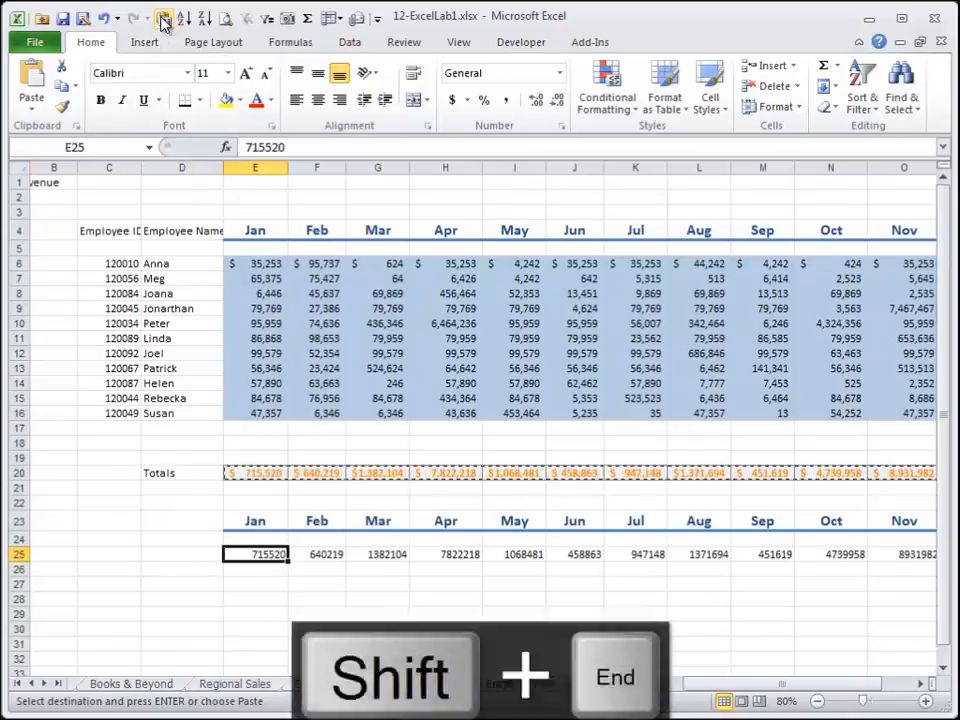
key(shift+Right)
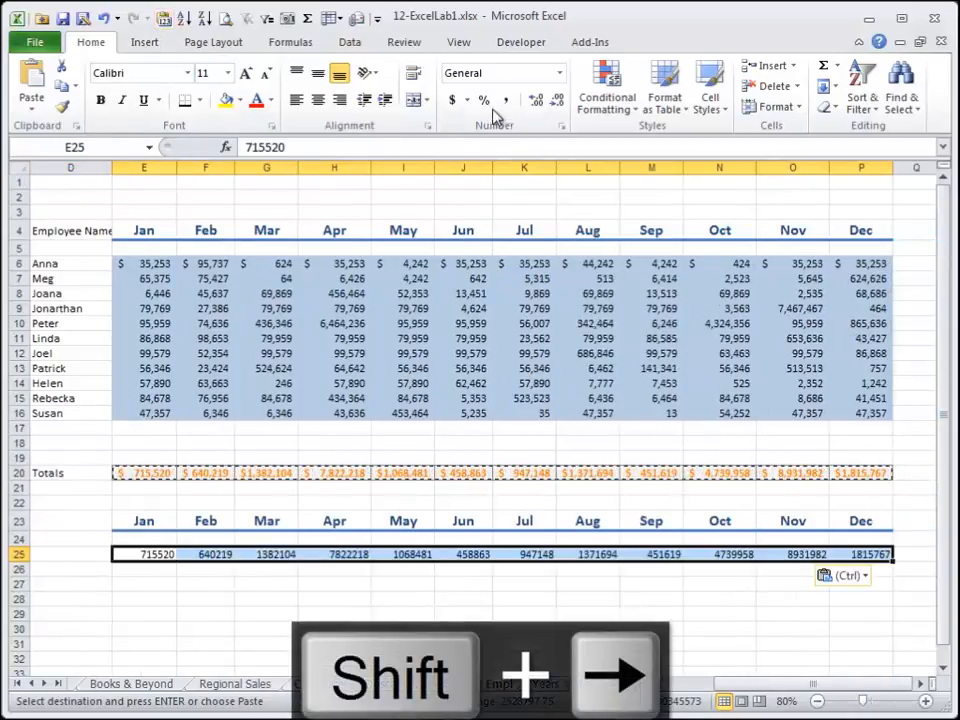
click(452, 101)
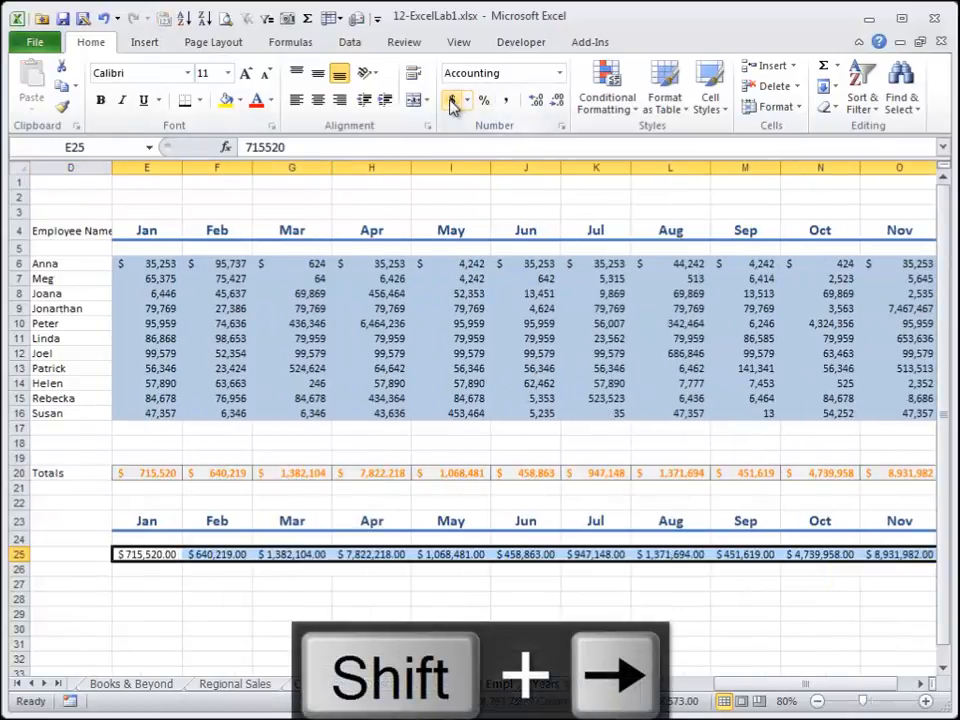
click(556, 101)
click(556, 101)
click(298, 485)
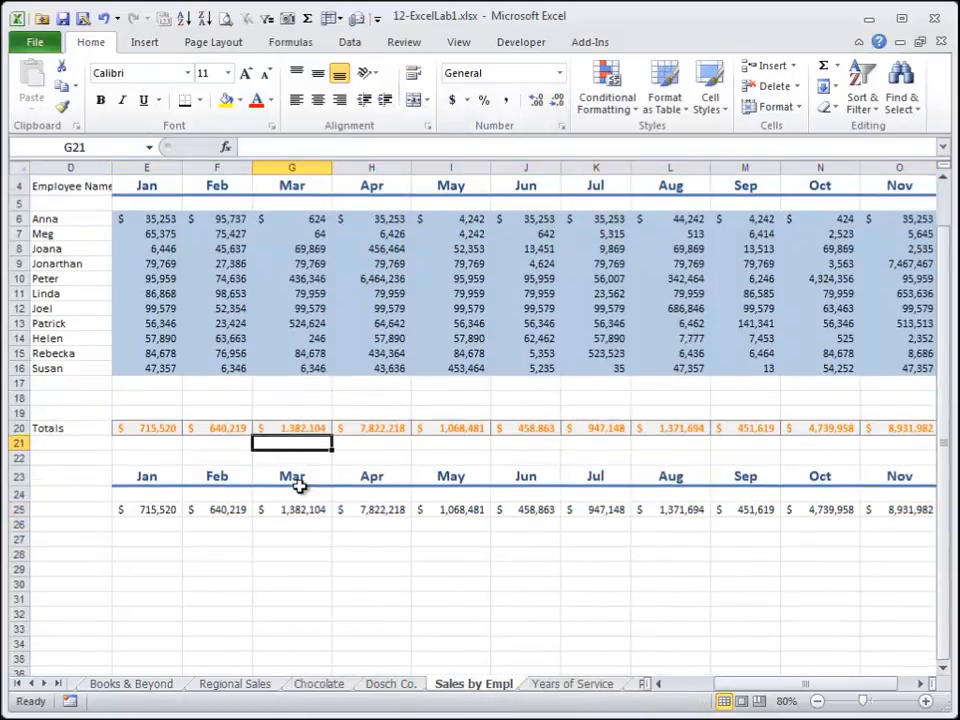
Enter the headings MONTHS in E28 and TOTAL SALES in F28.
scroll(298, 484, down, 3)
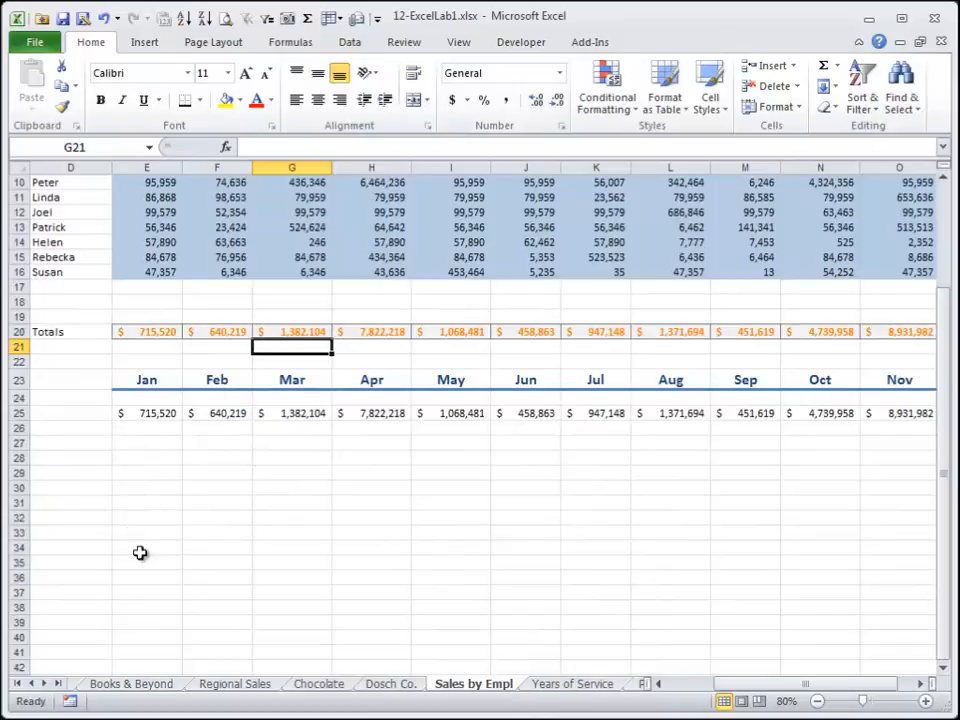
mouse_move(146, 461)
mouse_down()
mouse_move(148, 516)
mouse_move(147, 461)
mouse_up()
text(MONTHS)
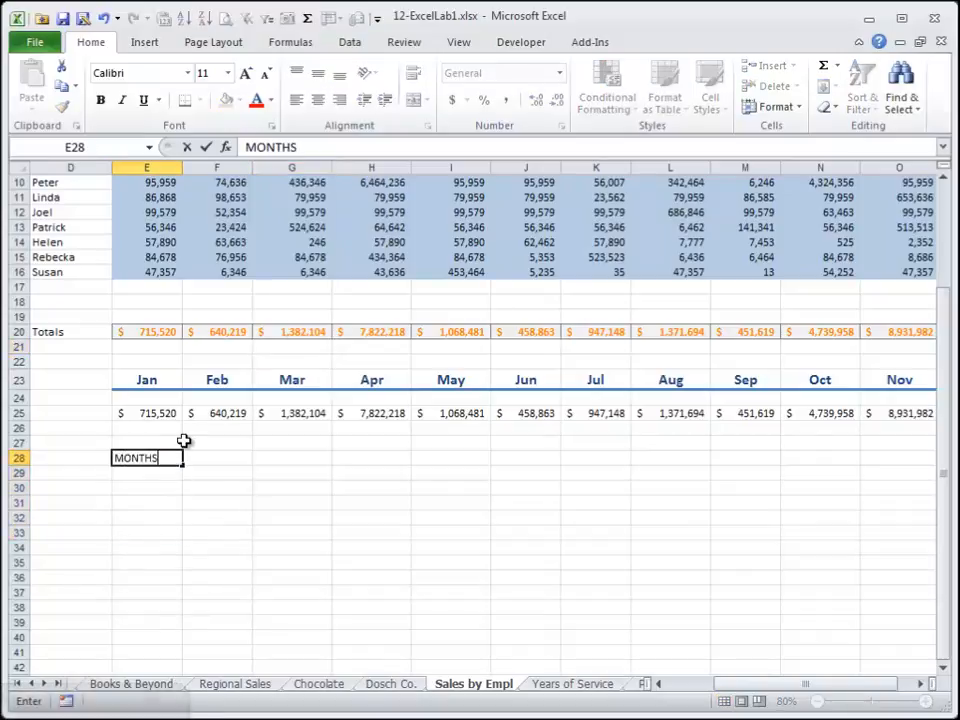
key(Tab)
text(TOTA)
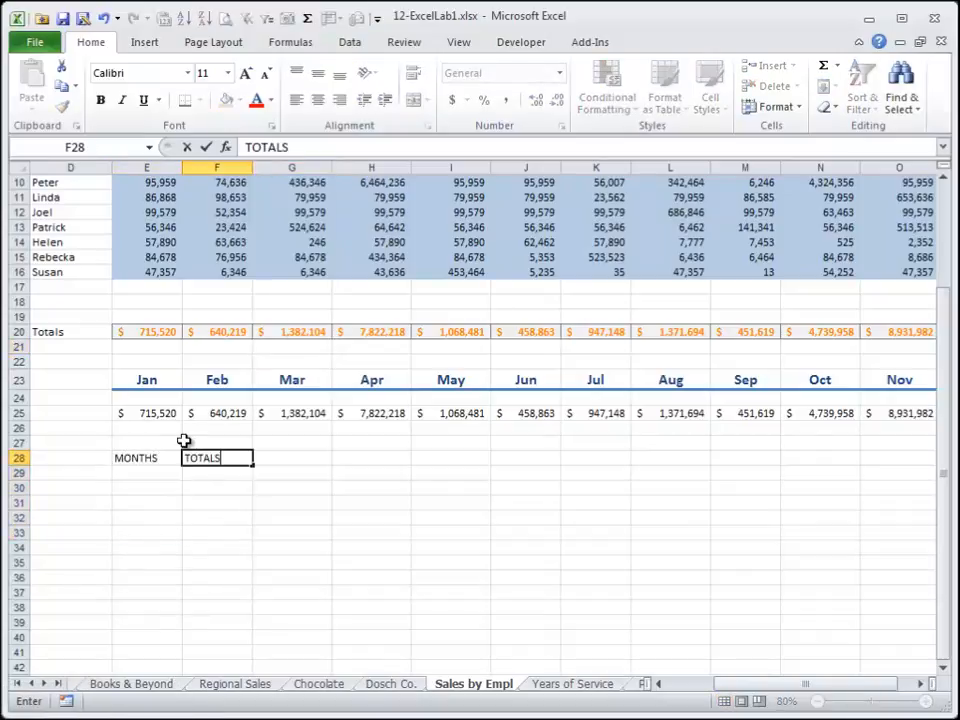
key(Return)
Delete the empty row between the copied month headers and the pasted totals.
key(Up)
key(Up)
key(Up)
key(Up)
key(Up)
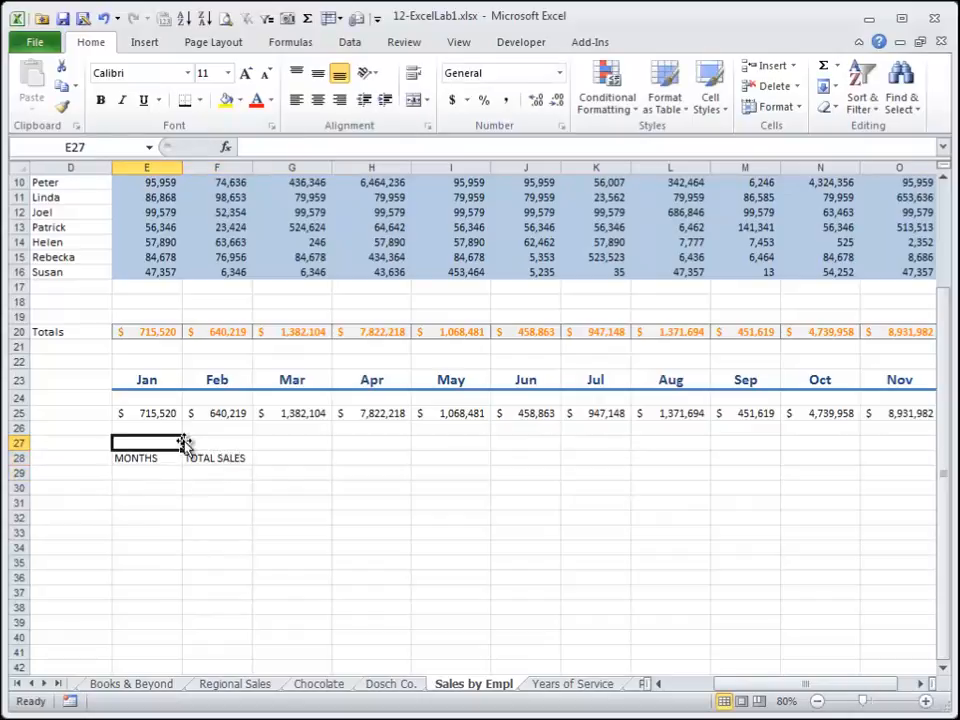
key(shift+space)
key(shift+F10)
key(d)
Copy the month headers and totals in E23:P24 and paste them as values, transposed, starting at E28.
key(Up)
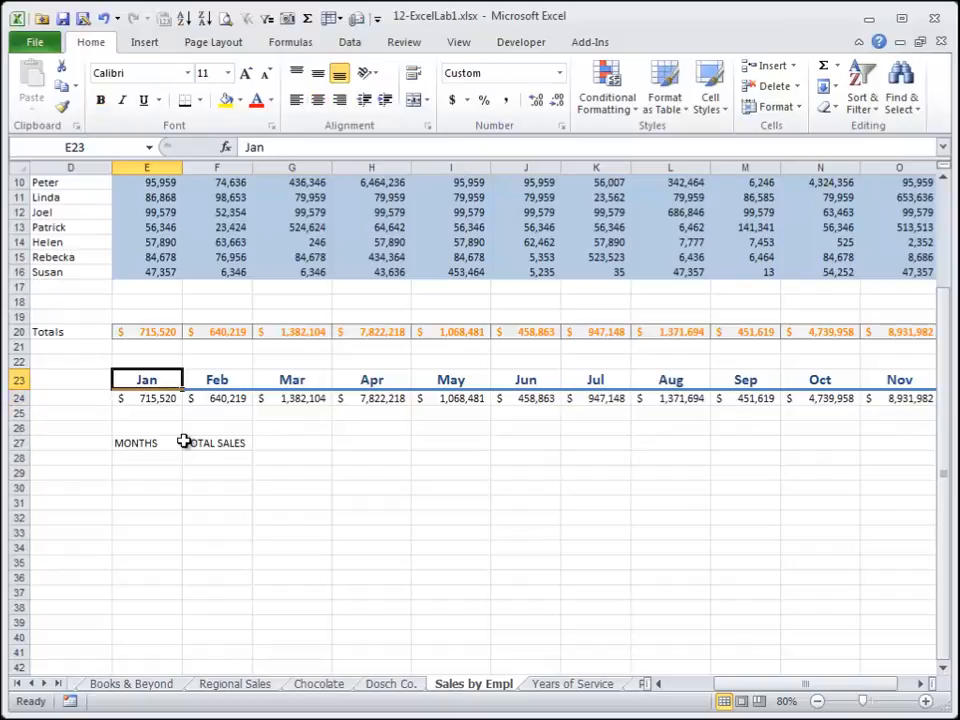
key(shift+Down)
key(shift+Right)
key(shift+Right)
key(shift+Right)
key(shift+Right)
key(shift+End)
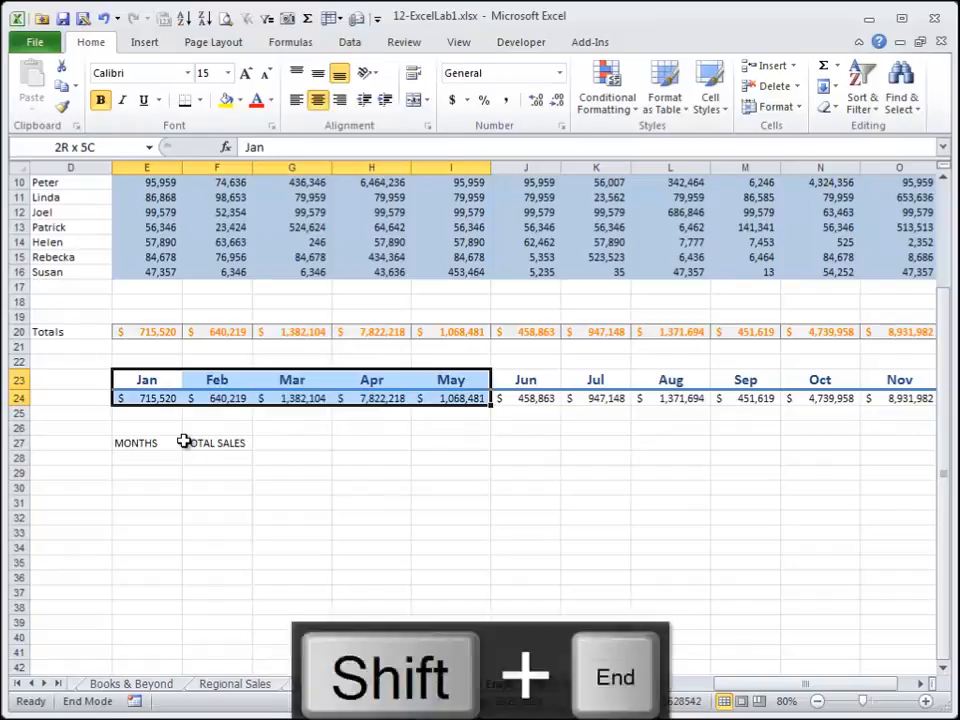
key(shift+Right)
key(ctrl+c)
key(Left)
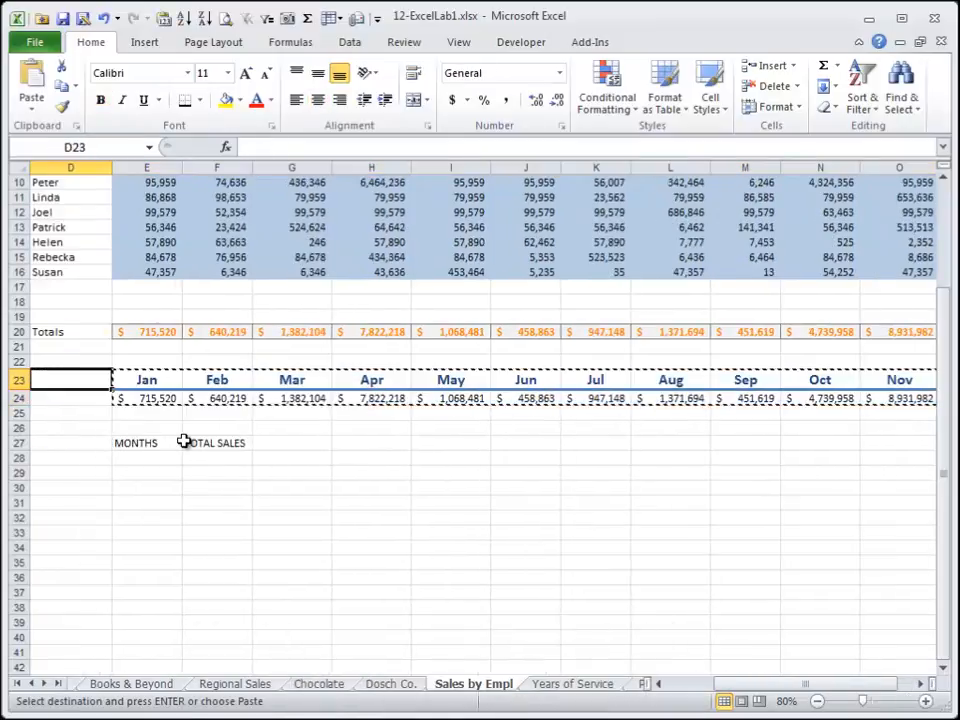
key(Down)
key(Down)
key(Down)
key(Down)
key(Down)
key(Right)
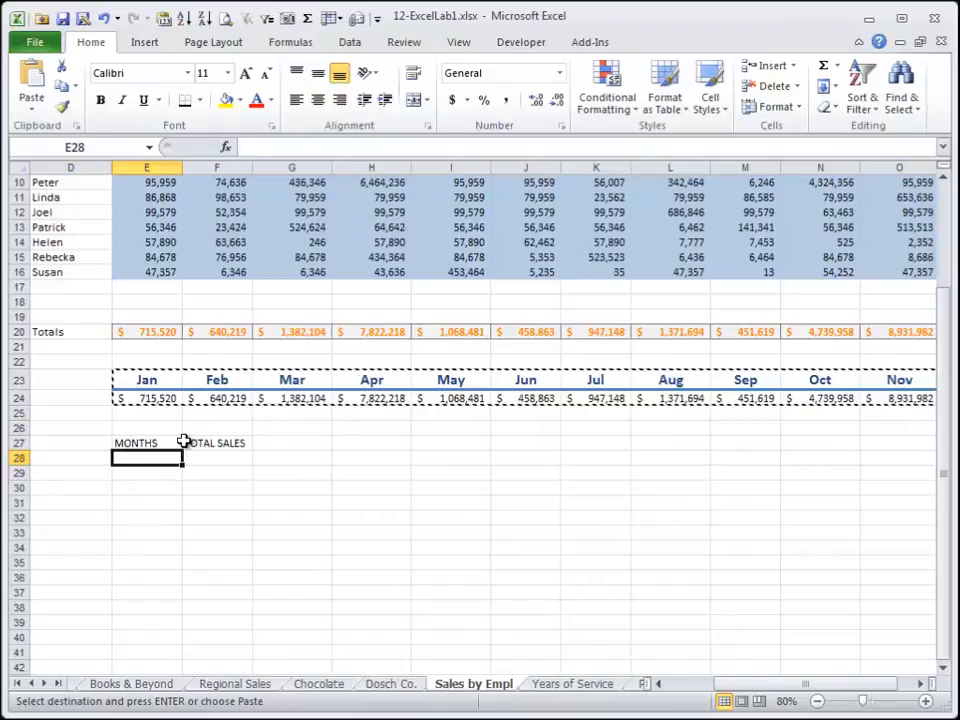
click(31, 100)
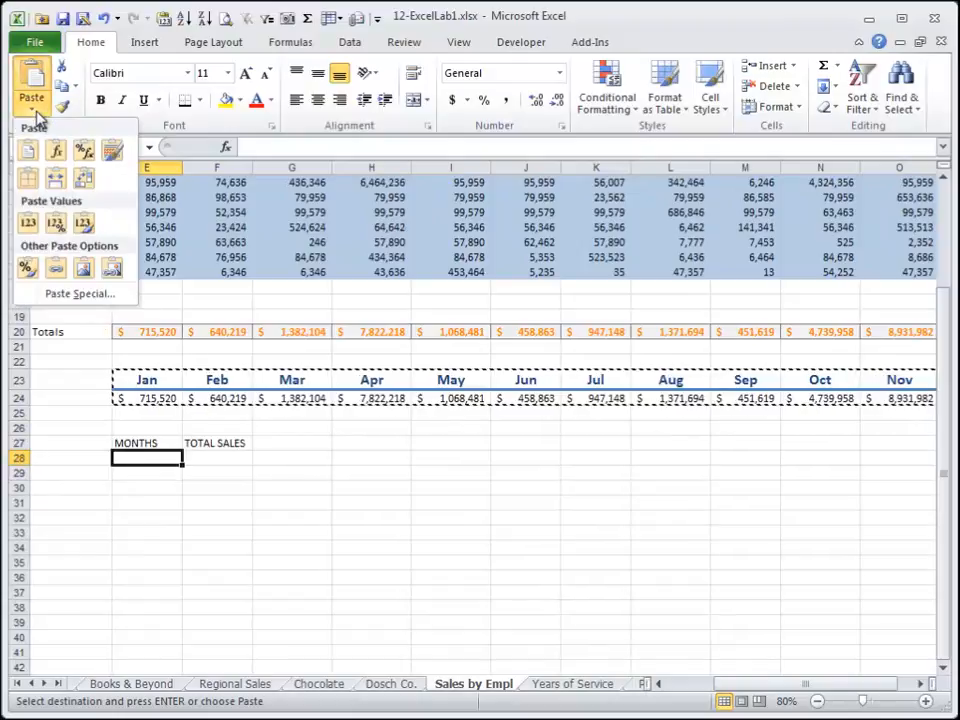
click(78, 293)
click(610, 569)
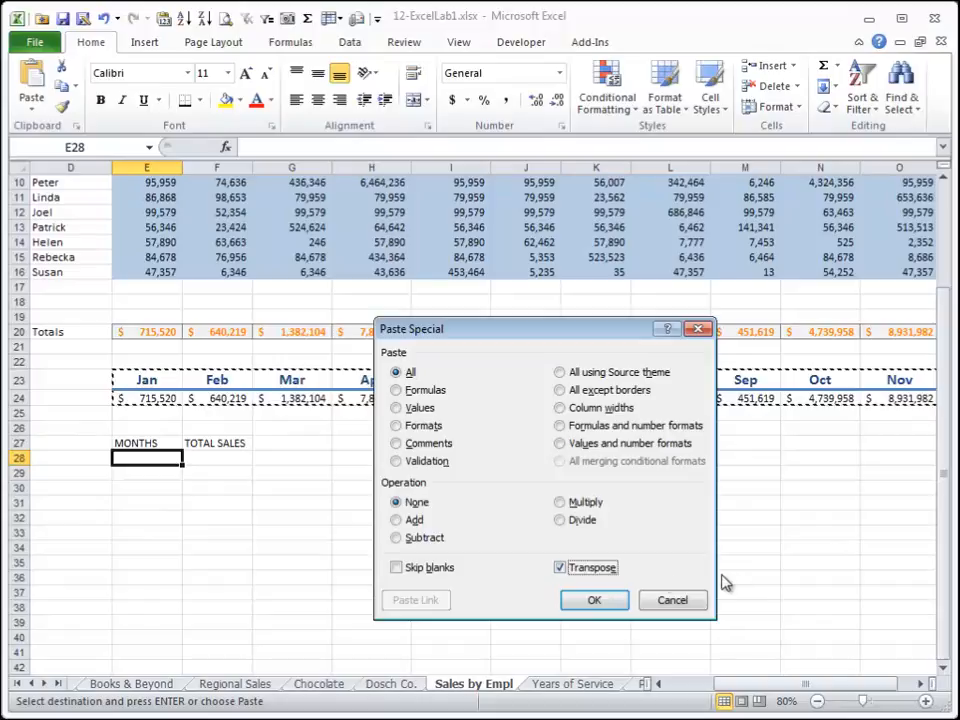
click(435, 409)
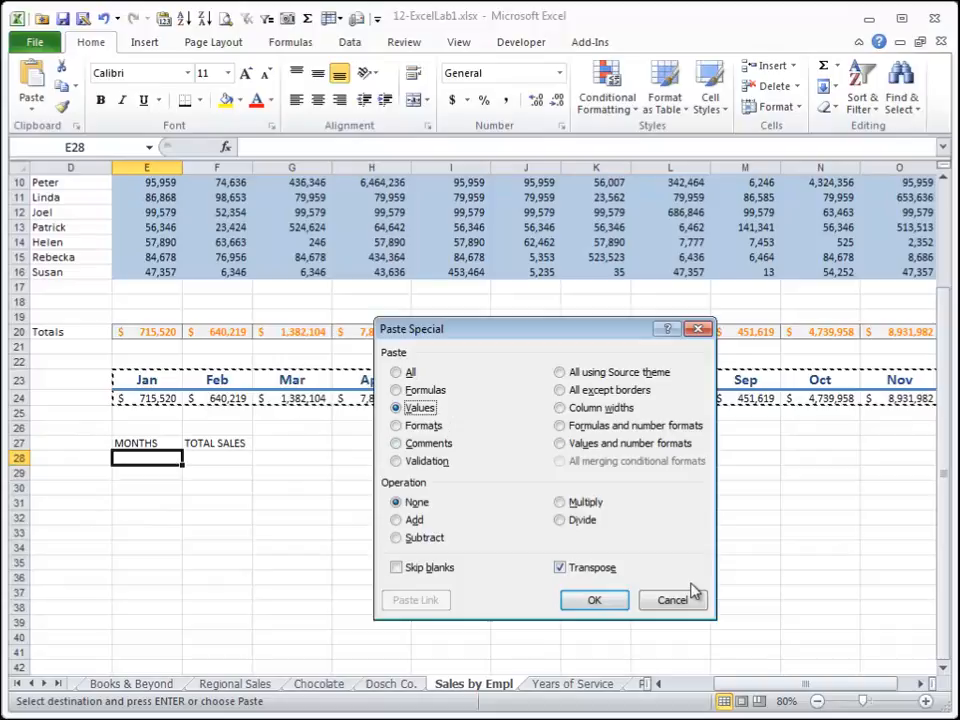
click(603, 600)
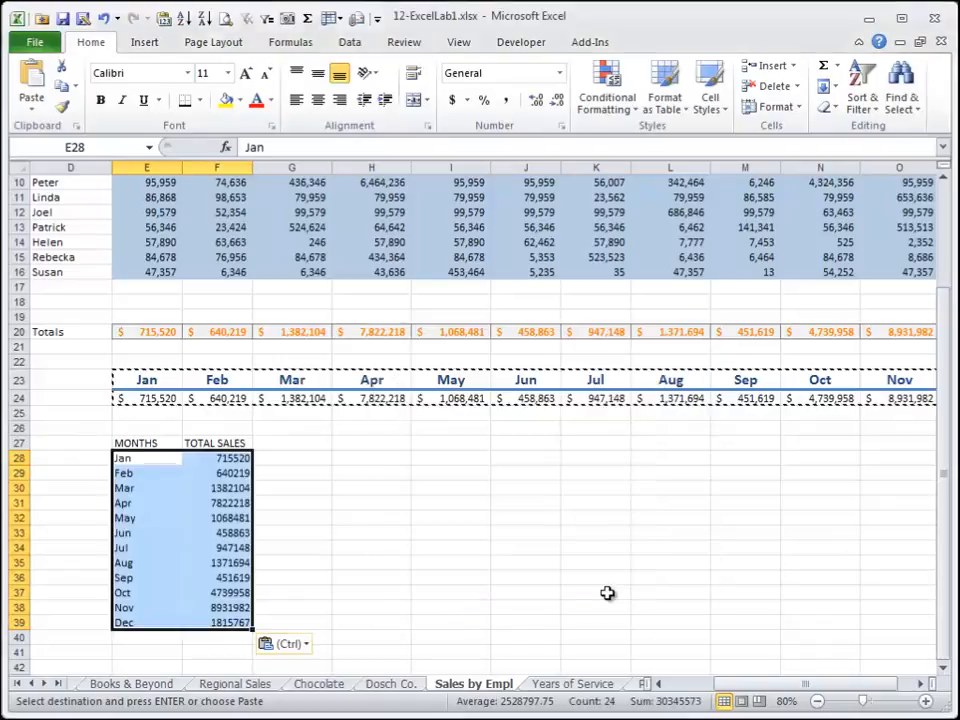
Apply comma style to the total sales in F28:F39 and autofit column F to fit the values.
click(234, 457)
drag(234, 457, 251, 617)
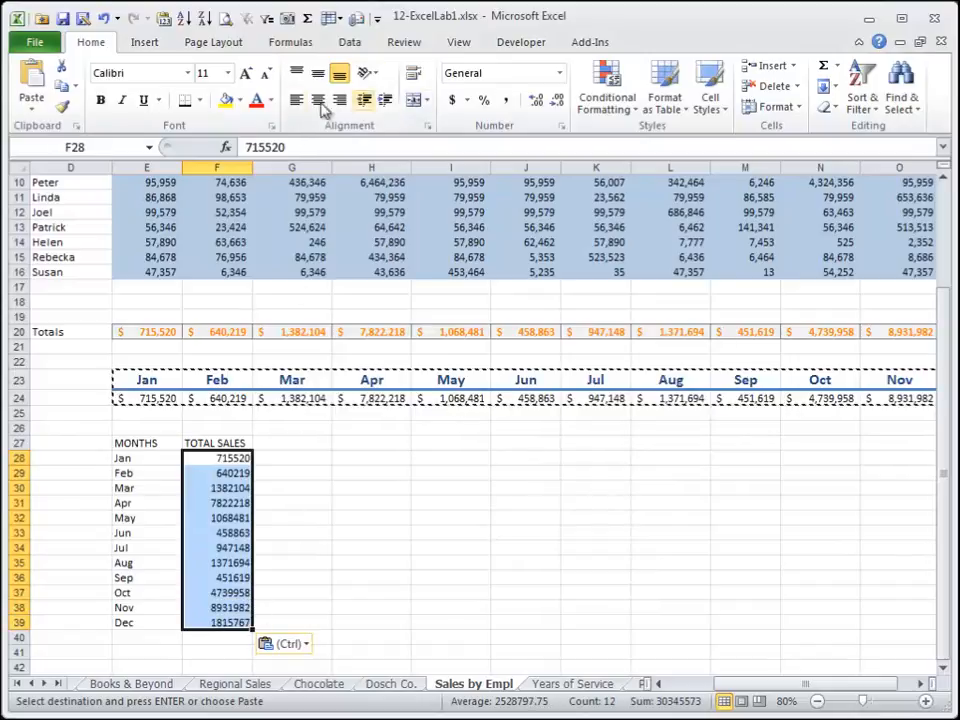
click(504, 100)
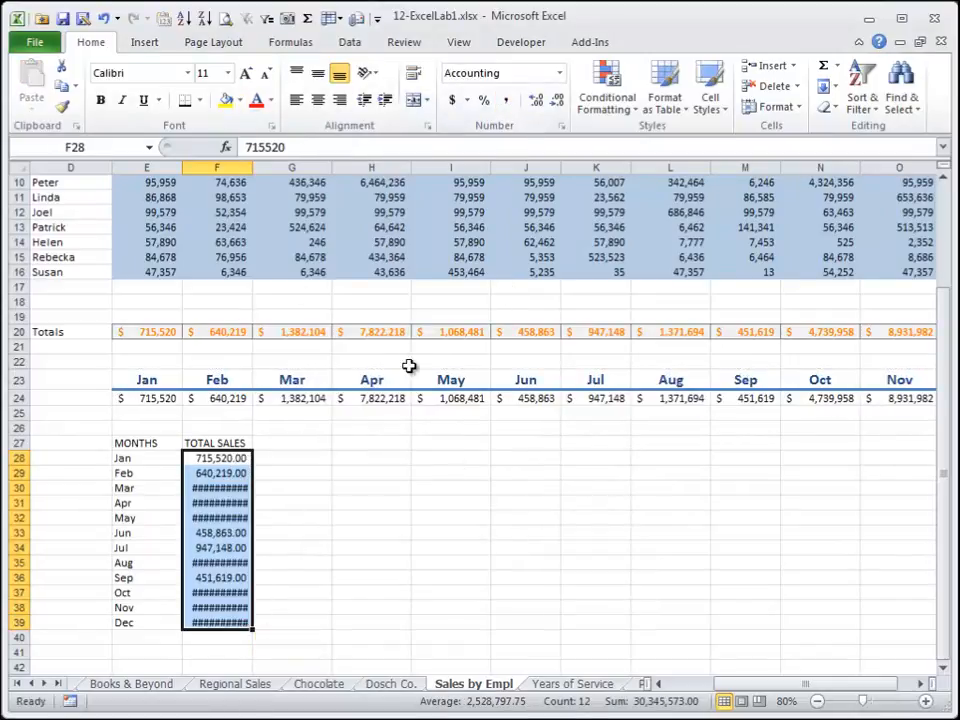
double_click(253, 167)
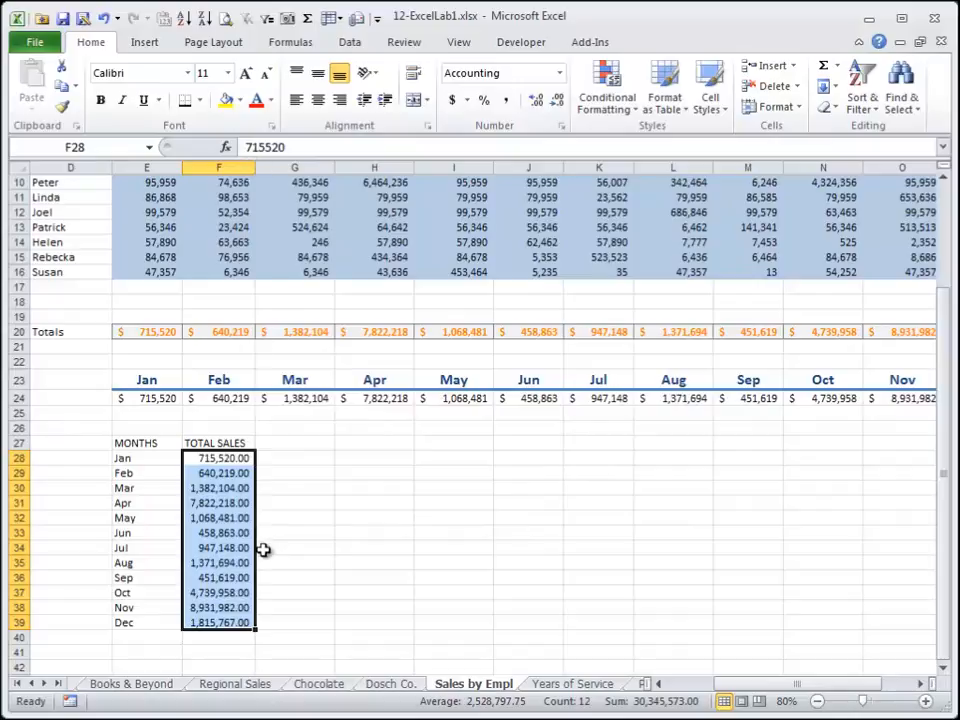
click(295, 428)
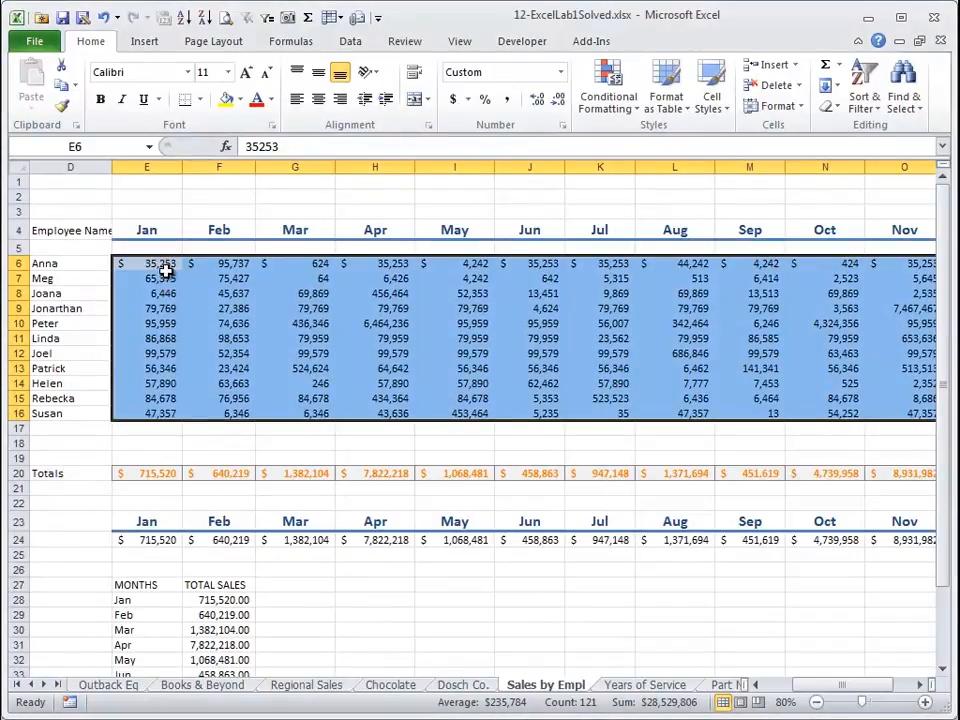
Add a Greater Than highlight rule to the sales data E6:P16 for values over 250000 with a custom format.
drag(163, 263, 894, 356)
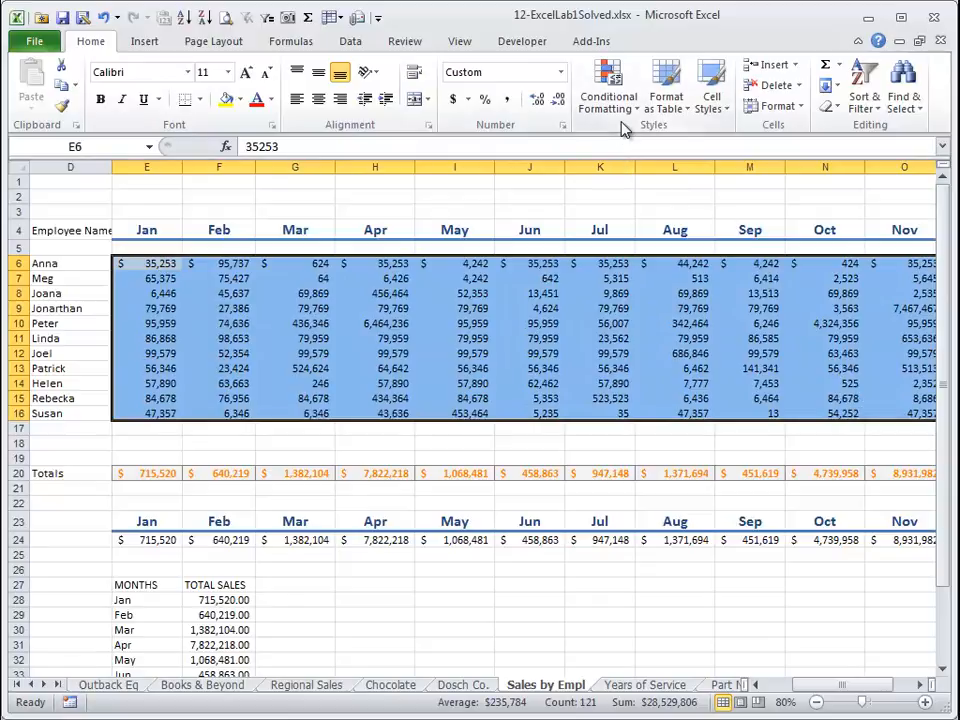
click(617, 117)
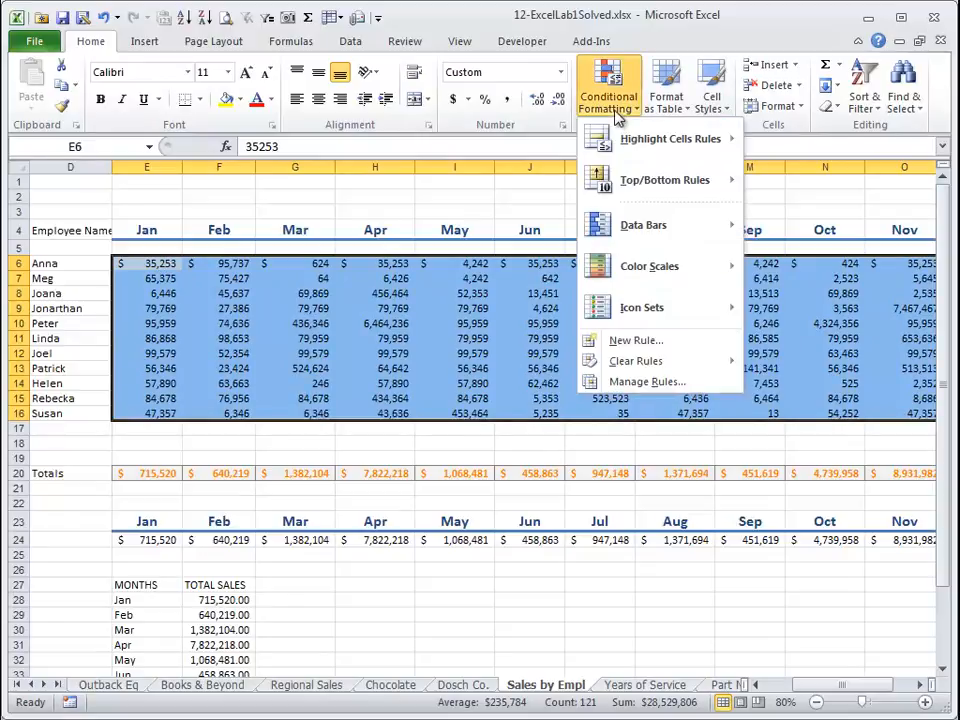
mouse_move(636, 139)
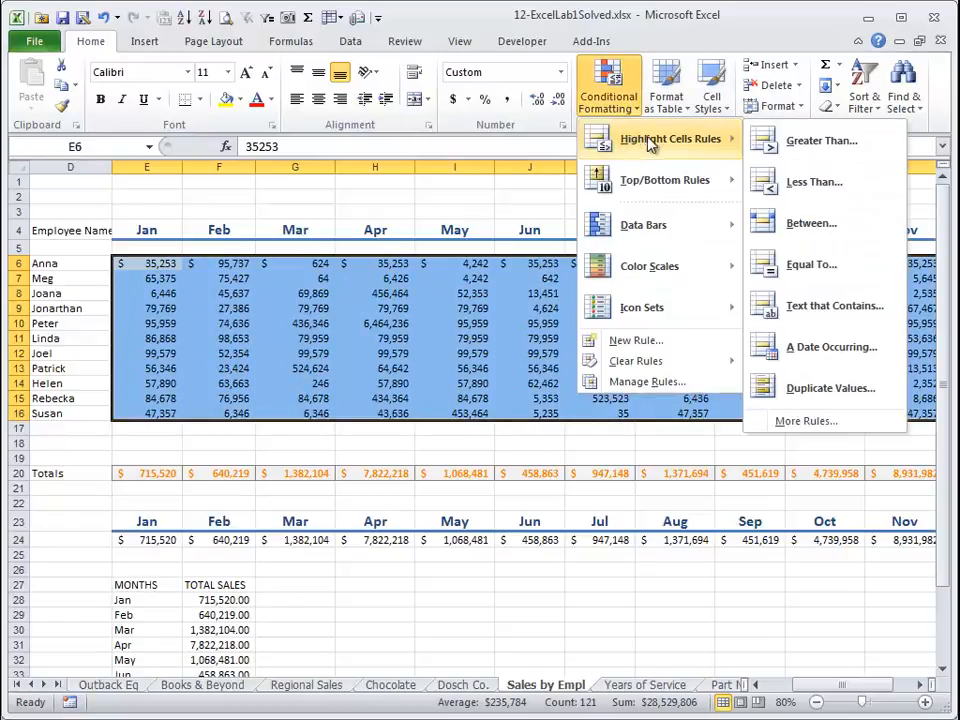
click(797, 145)
text(25000)
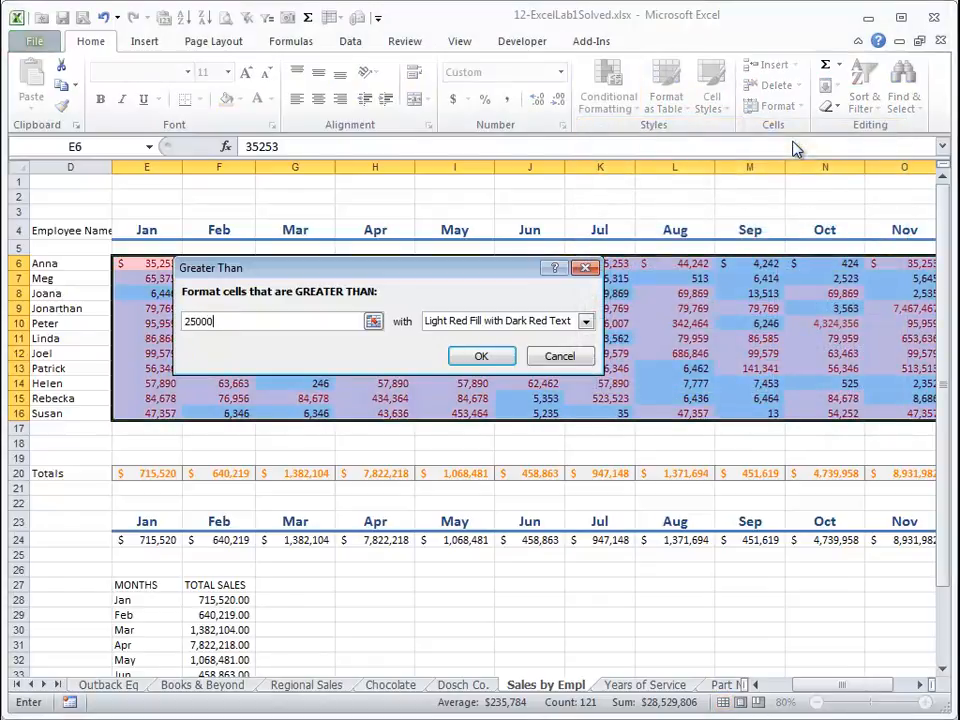
text(0)
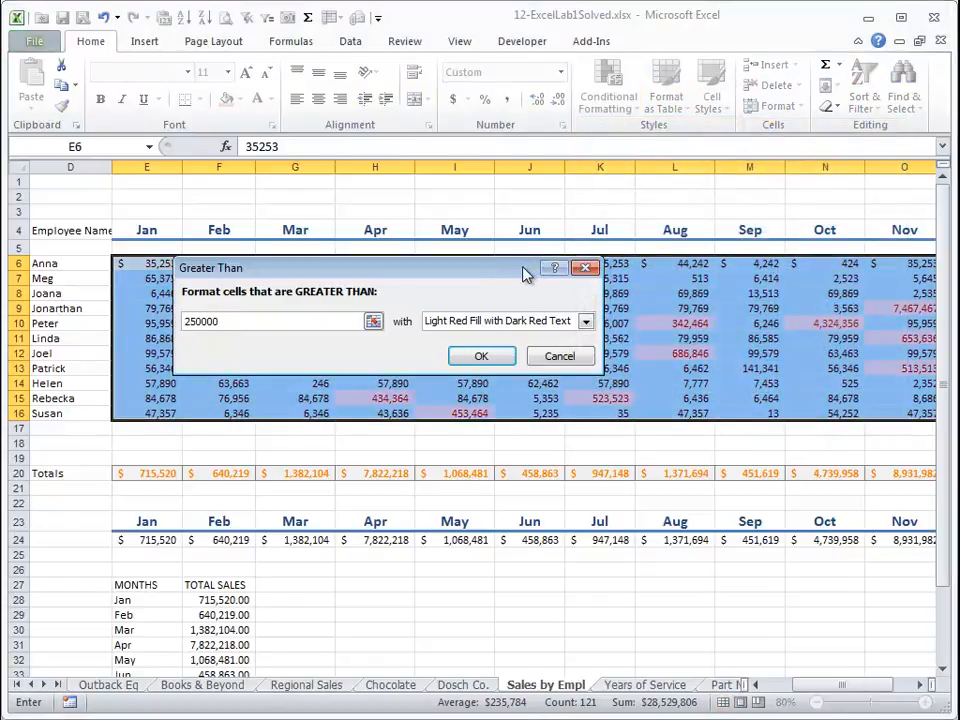
drag(527, 274, 687, 125)
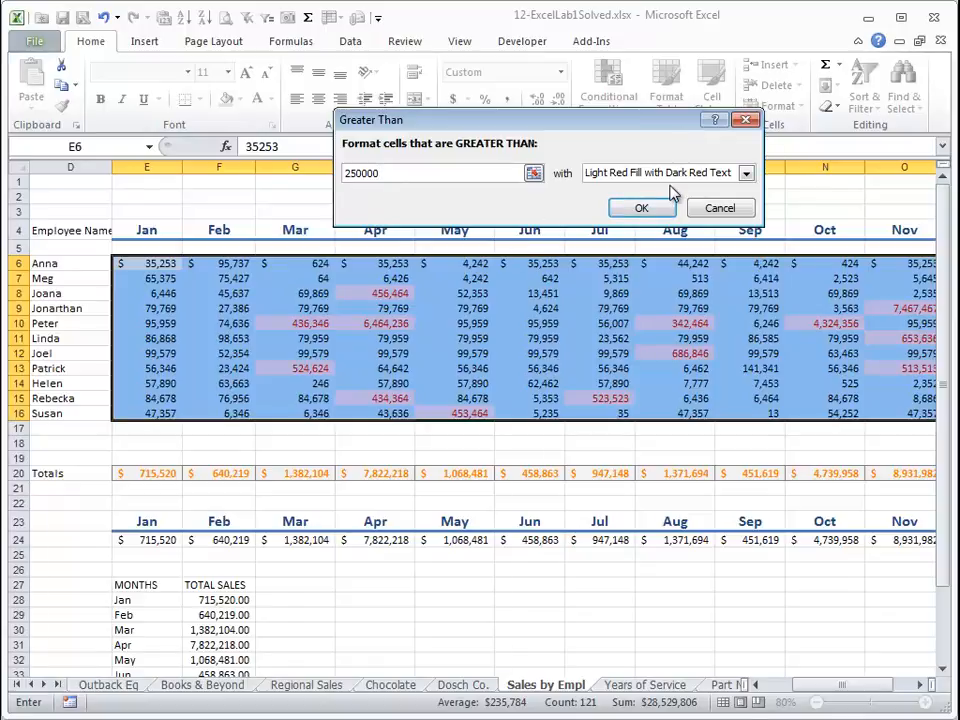
click(746, 174)
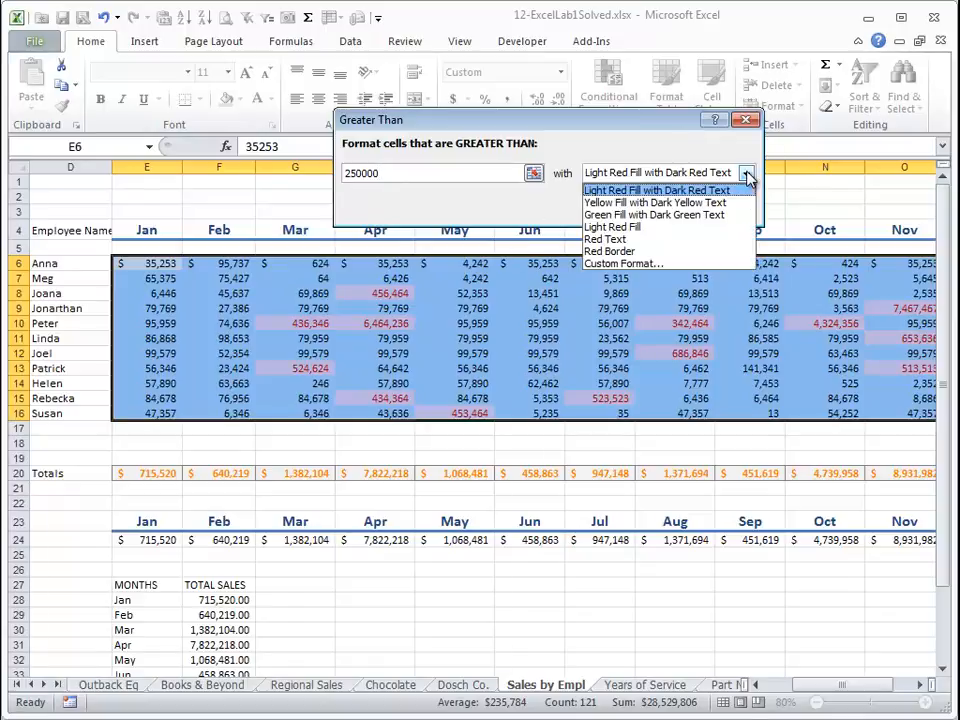
click(734, 264)
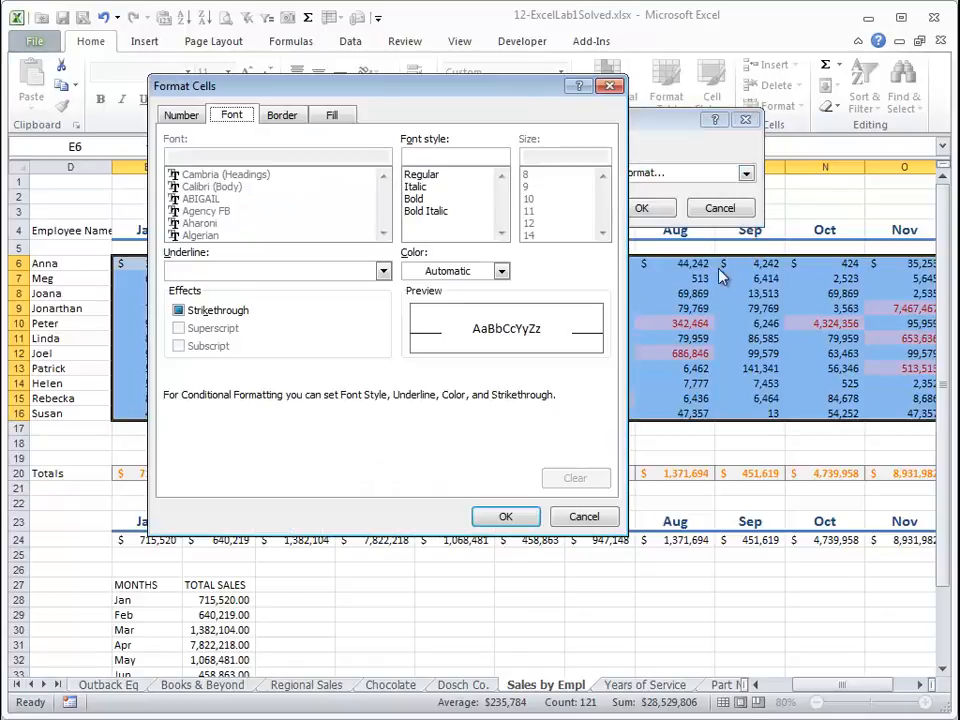
Set the rule's custom format to bold yellow text on a red fill and apply it.
click(287, 117)
click(230, 117)
click(416, 199)
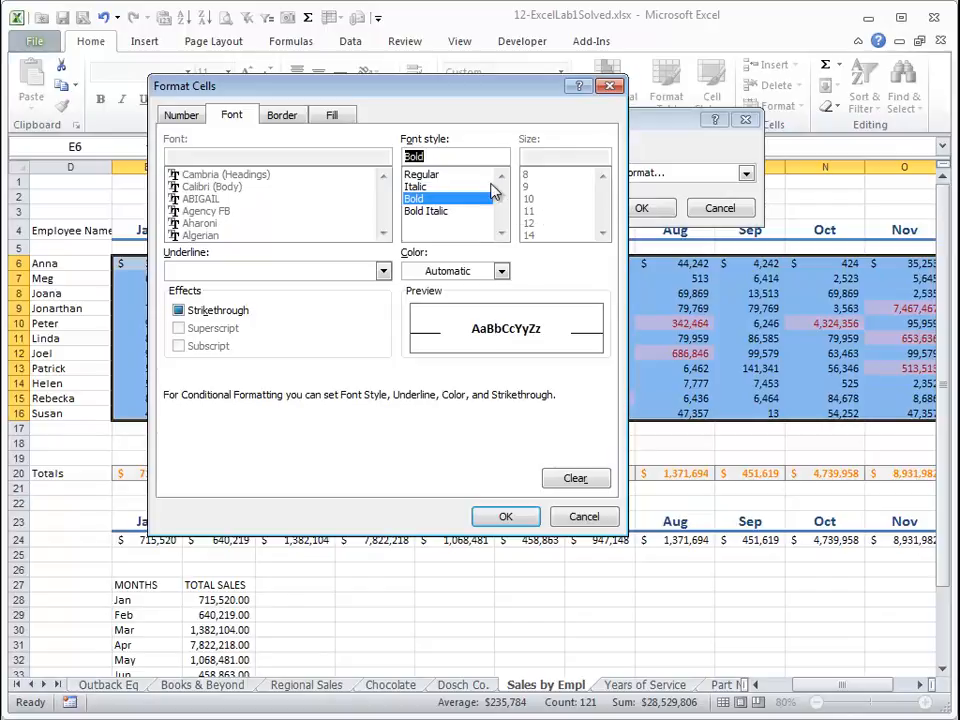
click(300, 118)
click(324, 118)
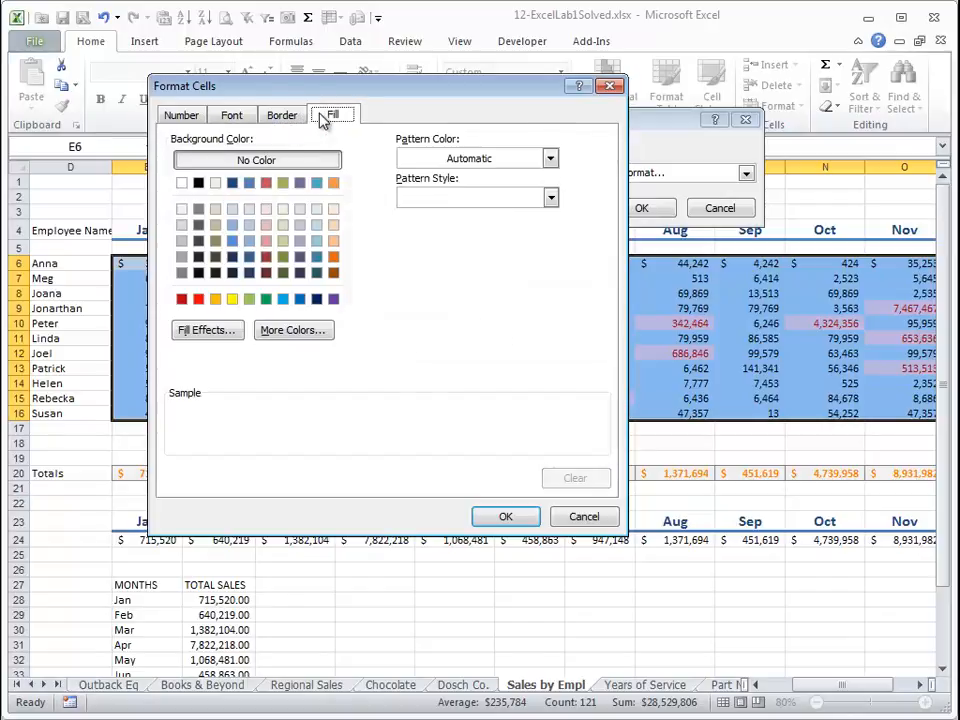
click(200, 299)
click(232, 116)
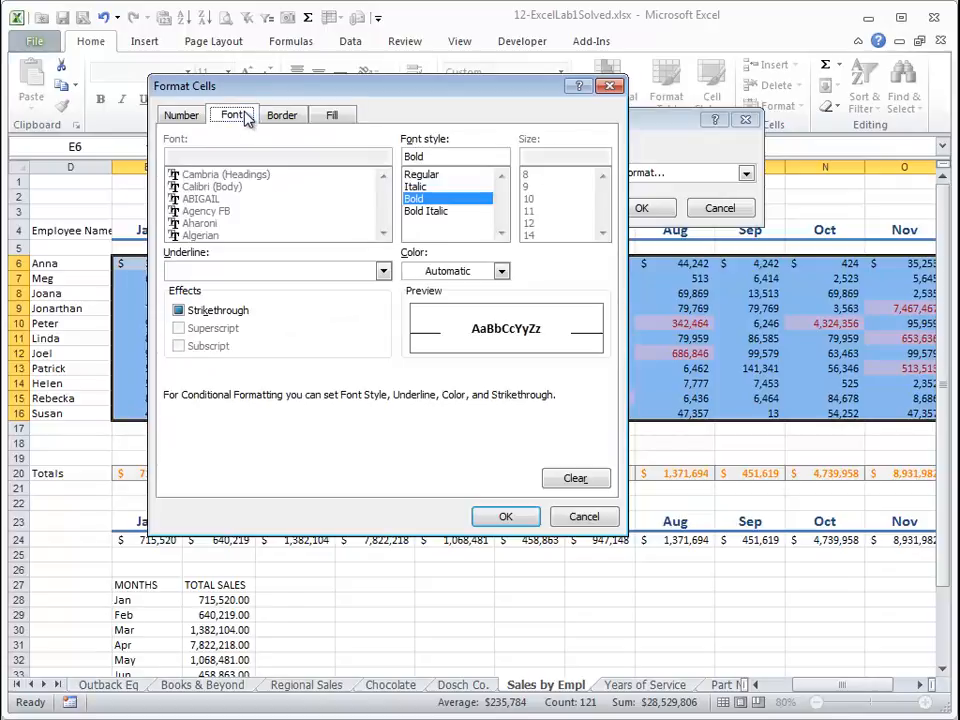
click(501, 271)
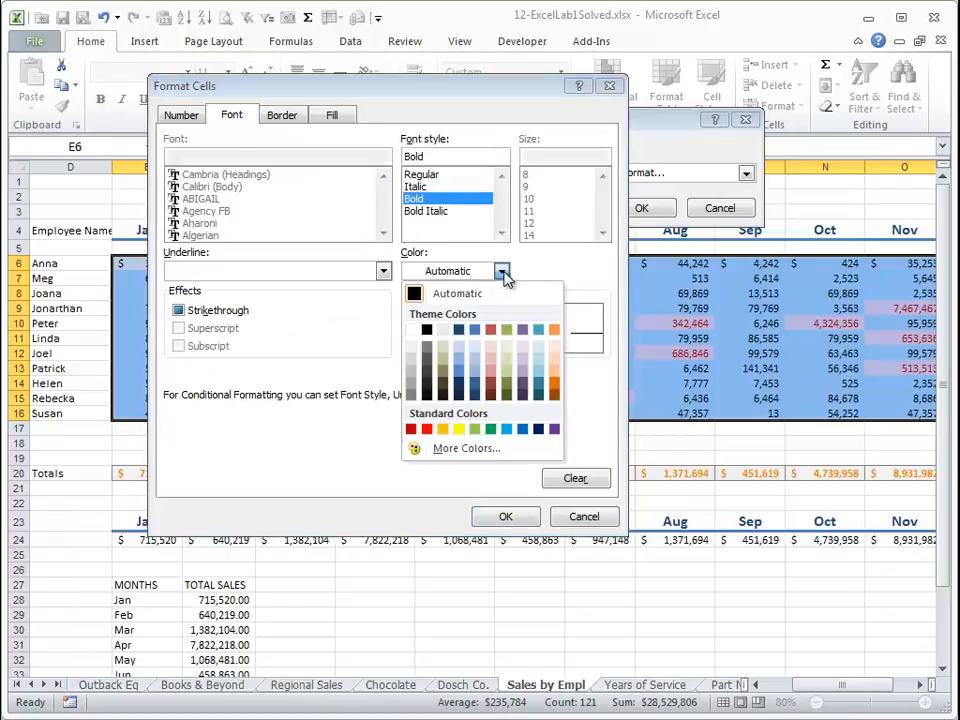
click(458, 432)
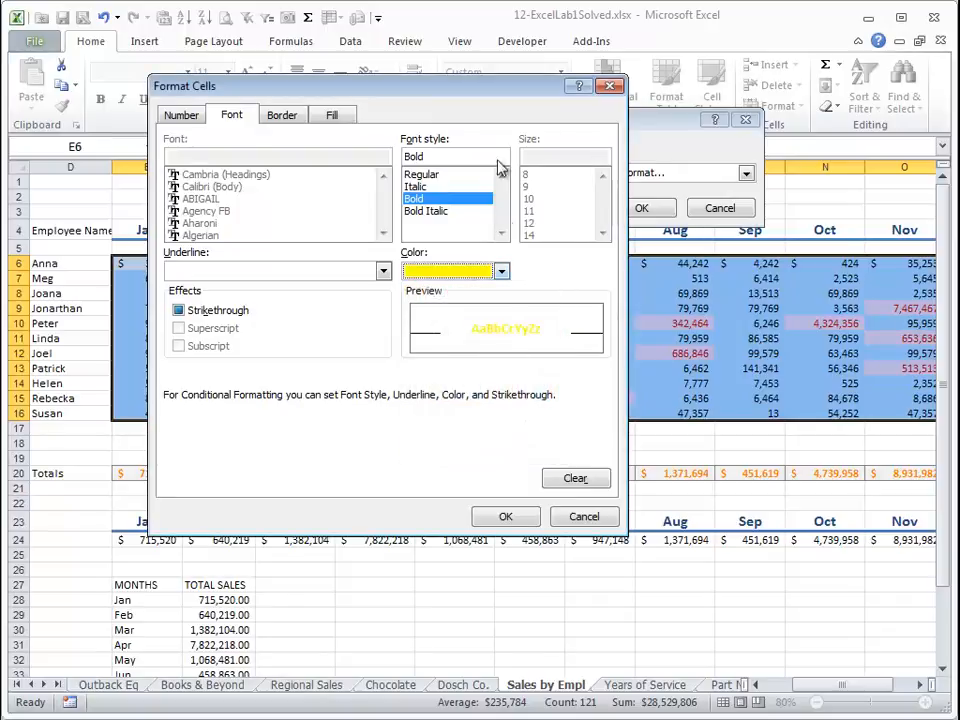
click(336, 116)
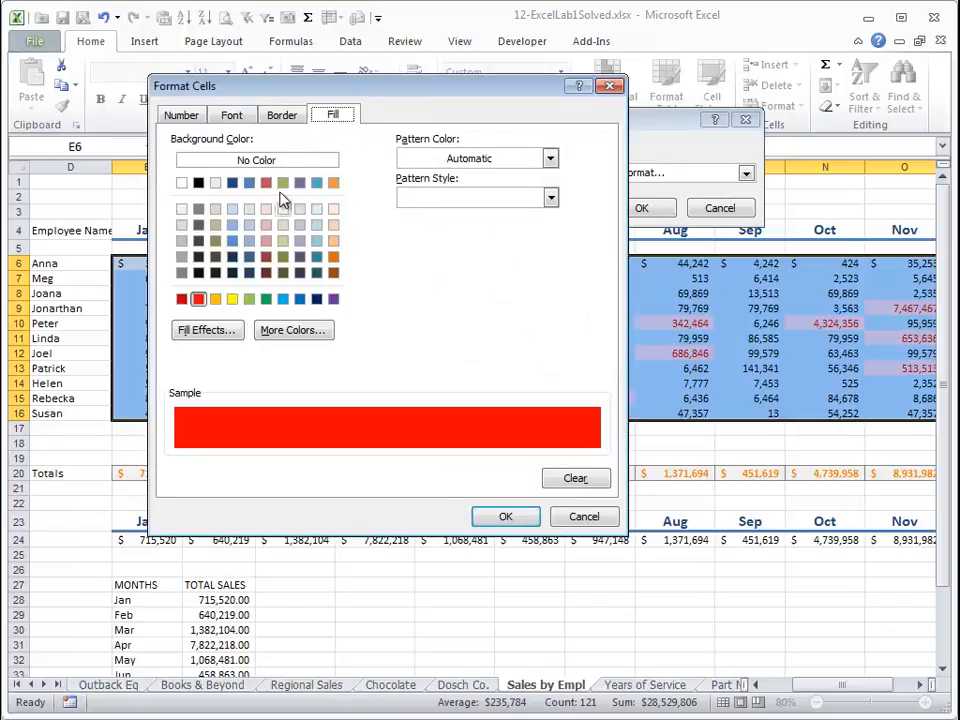
click(505, 516)
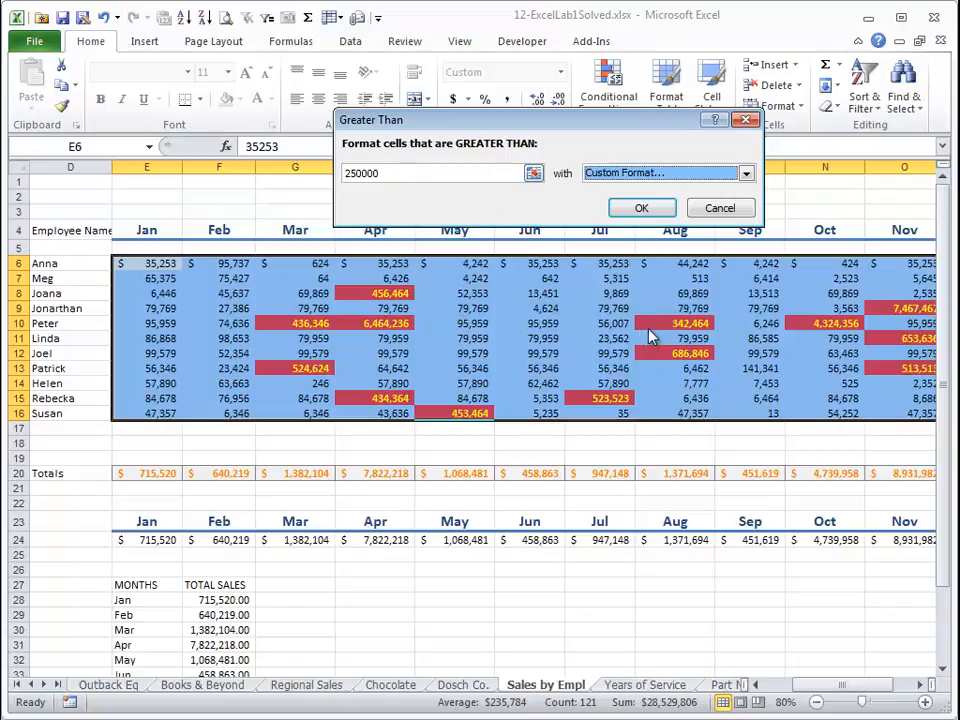
click(671, 212)
click(760, 338)
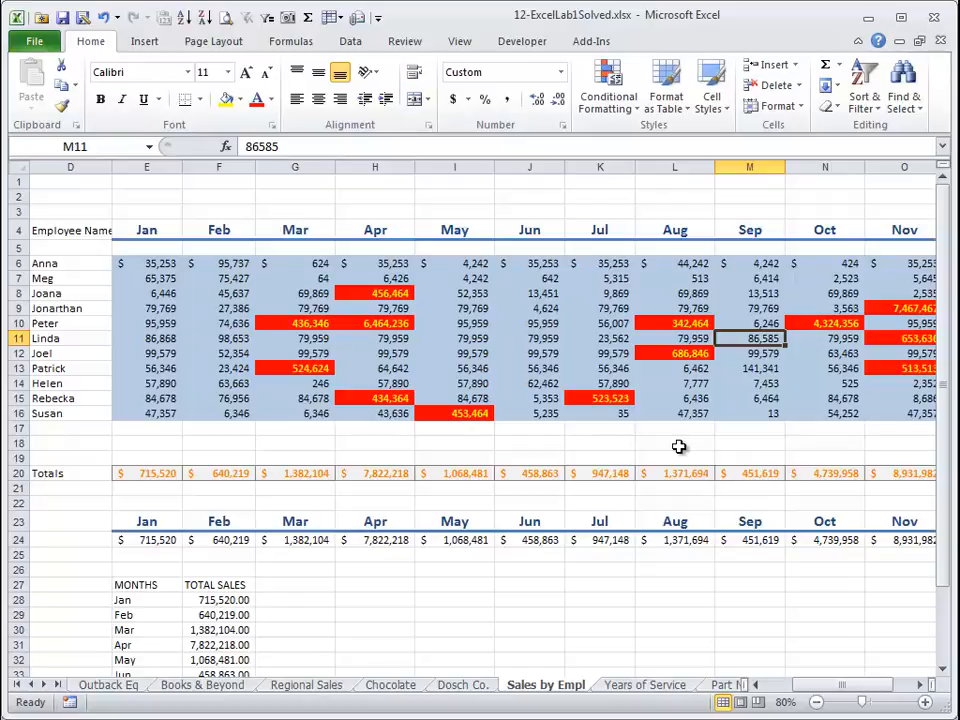
Undo the highlight rule on the sales data.
key(ctrl+z)
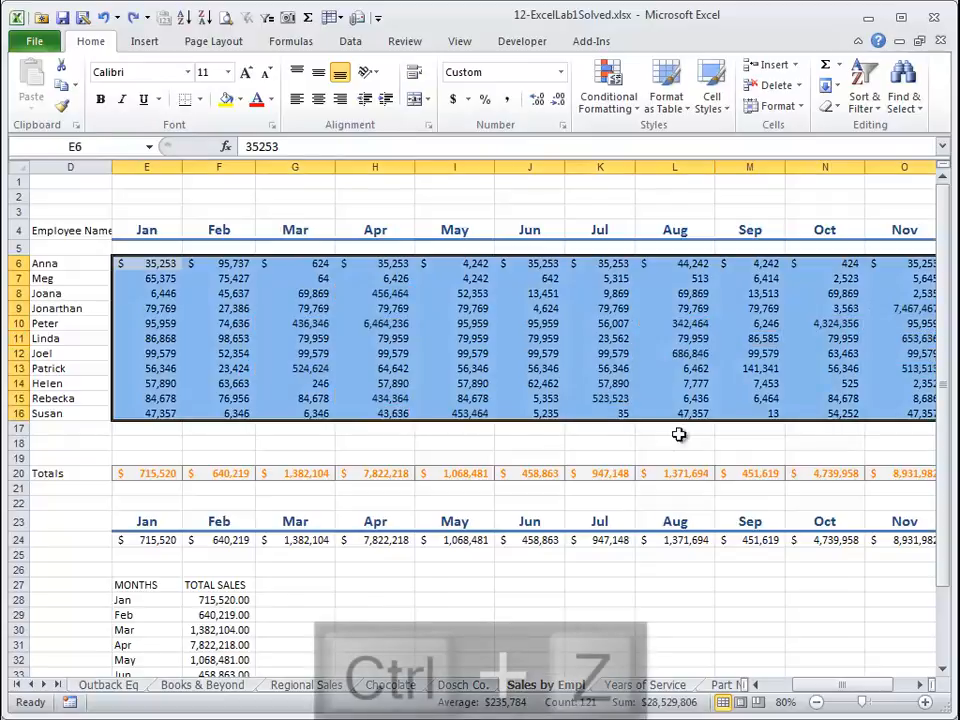
click(608, 88)
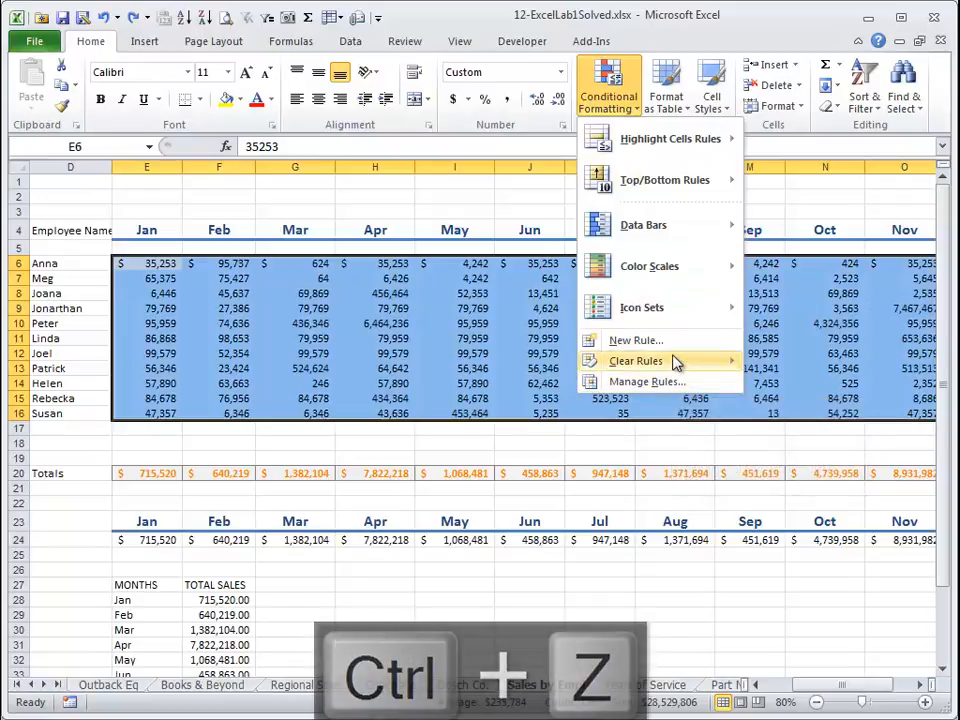
mouse_move(674, 361)
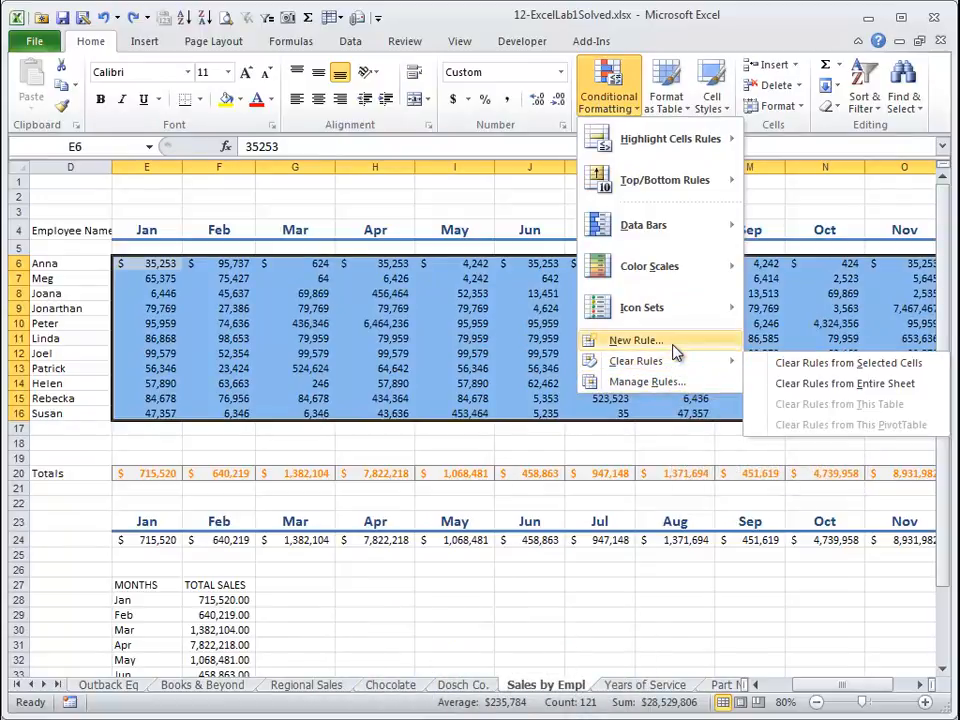
click(674, 342)
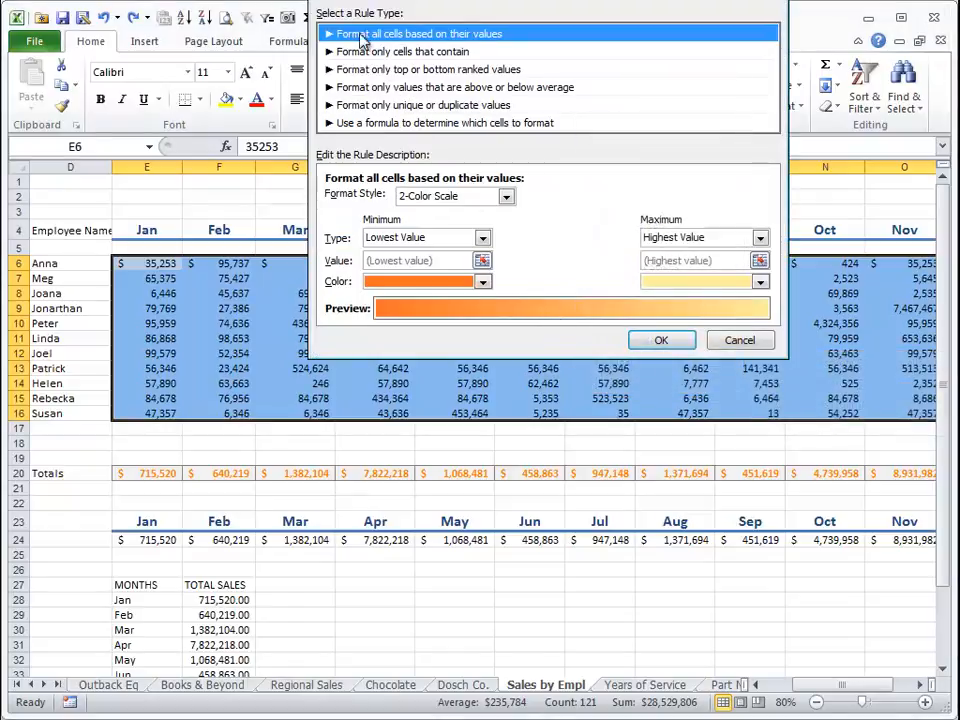
click(396, 69)
click(405, 122)
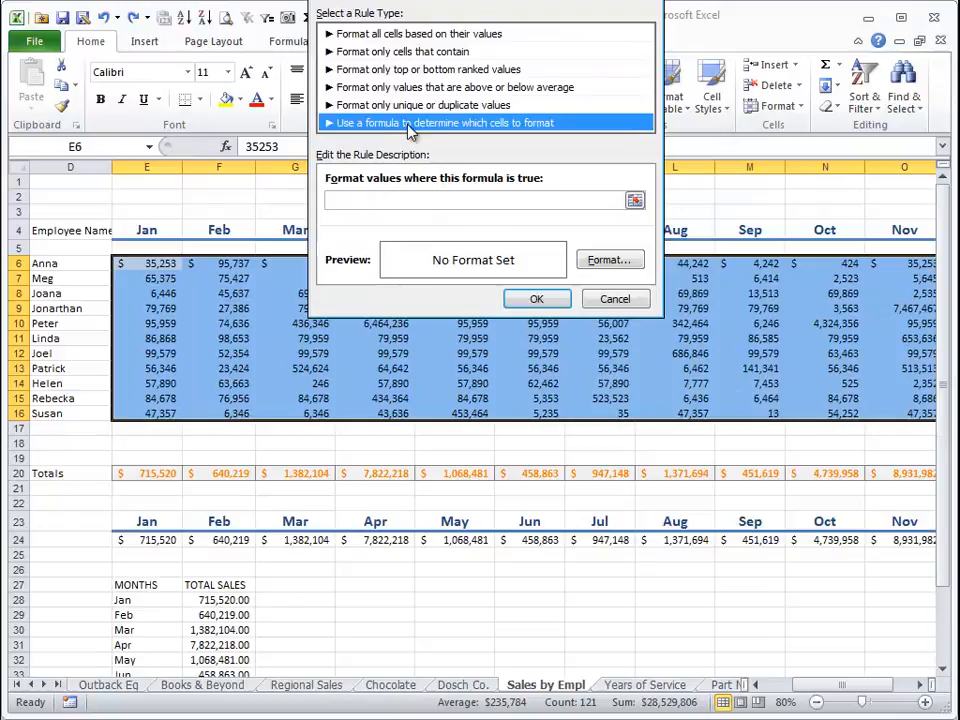
click(453, 201)
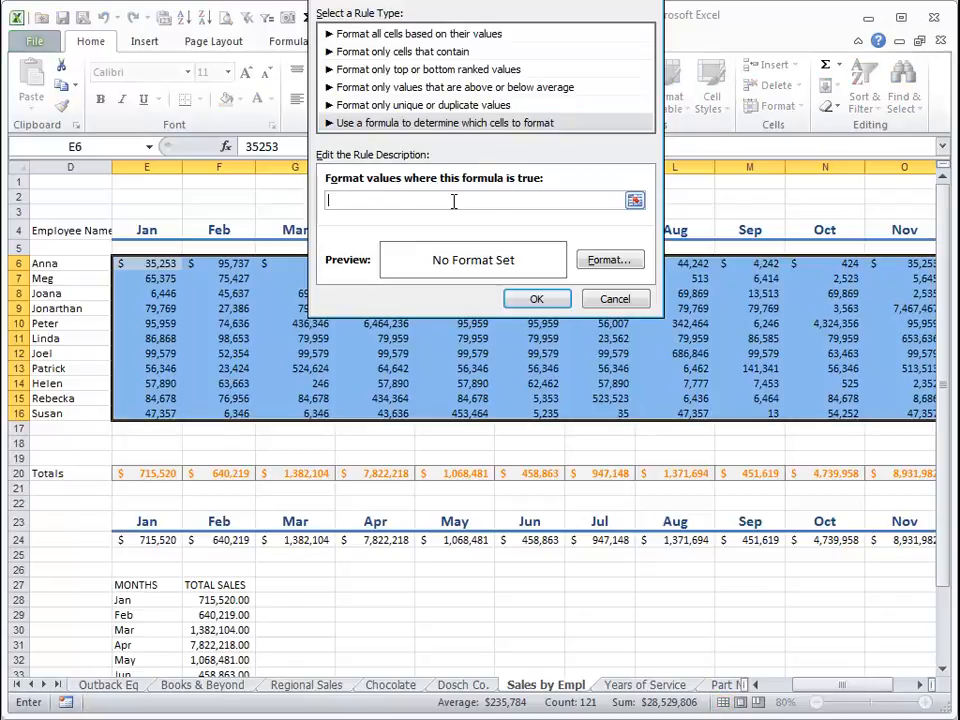
click(615, 300)
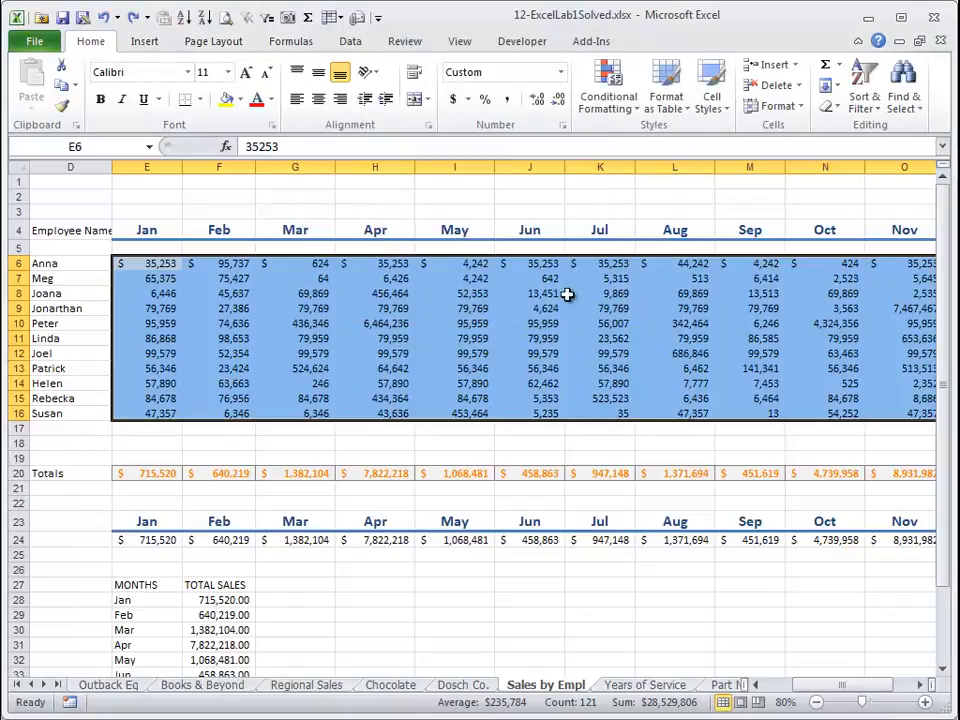
Clear the conditional formatting rules from the selected sales cells.
click(612, 98)
mouse_move(651, 276)
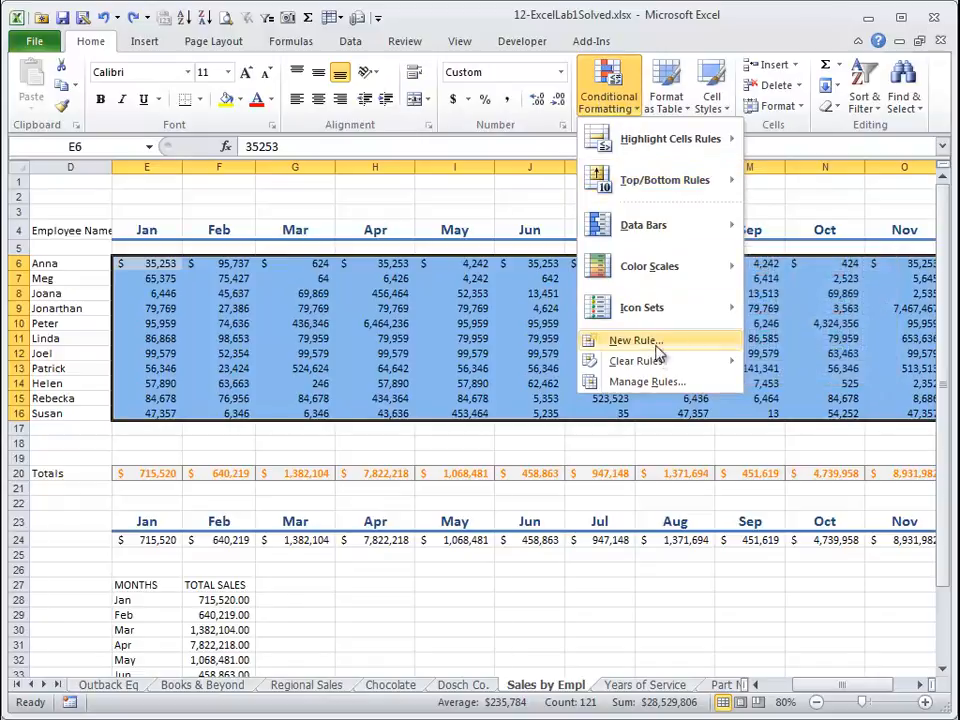
mouse_move(660, 372)
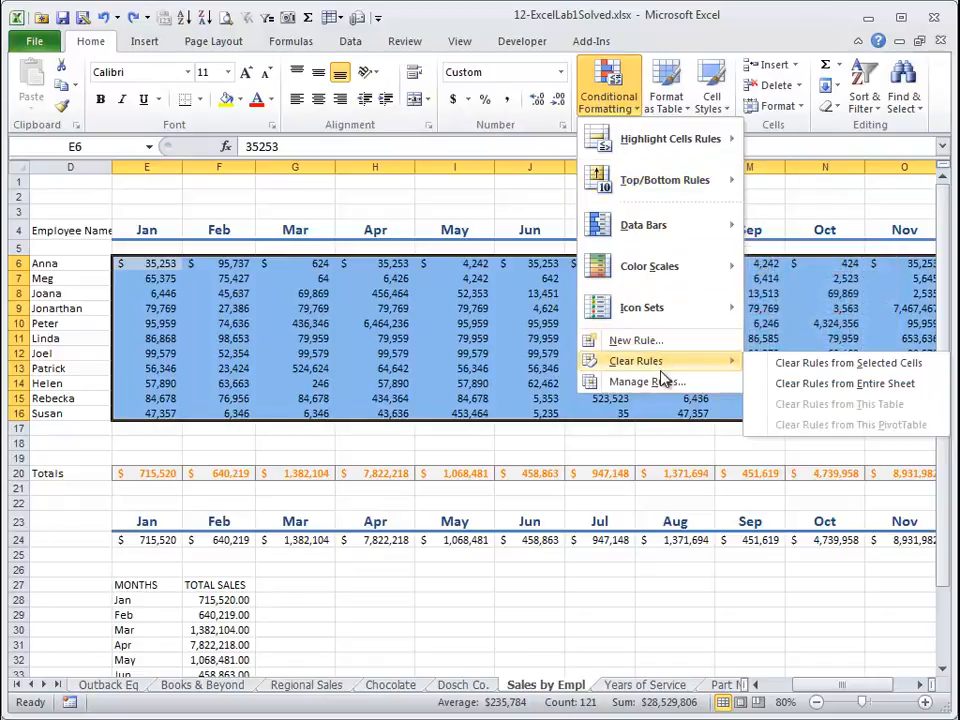
click(790, 363)
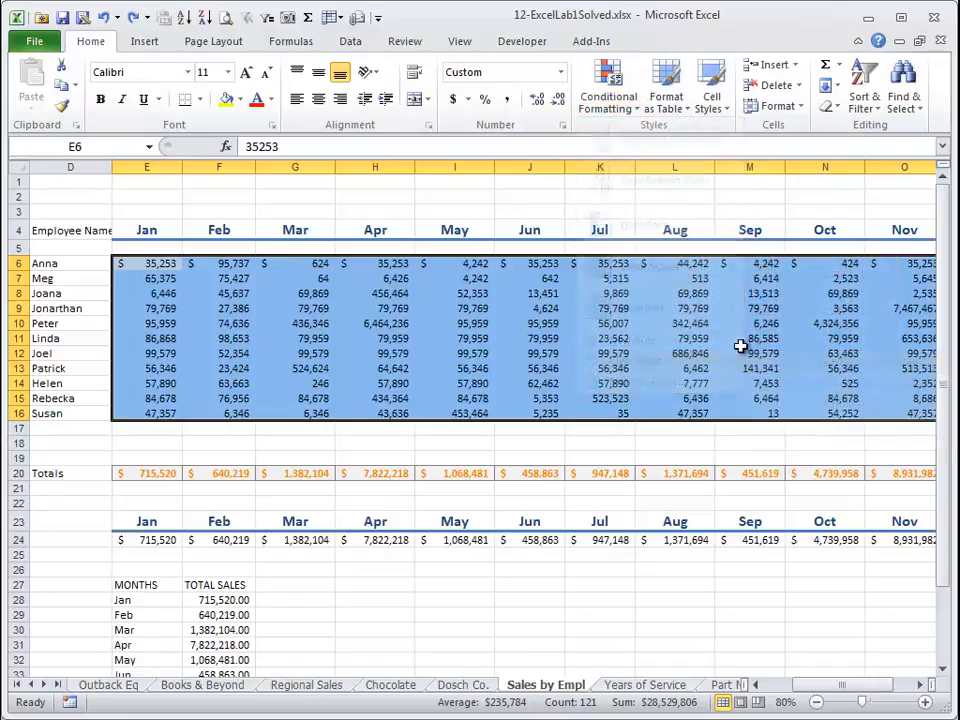
Apply a red-yellow-green color scale to the selected sales data.
click(612, 100)
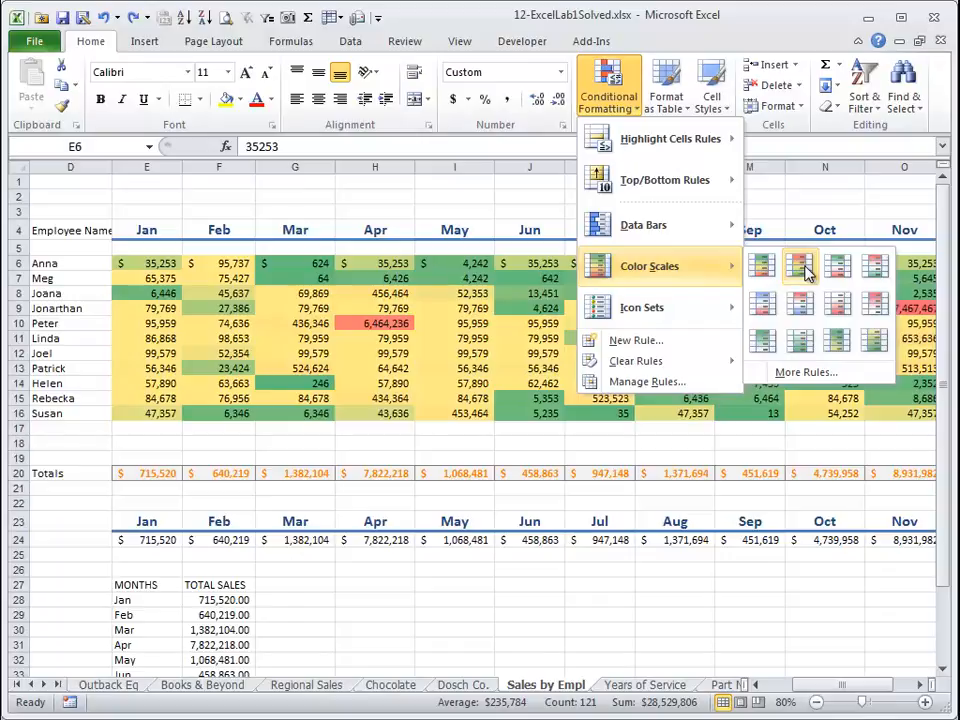
click(806, 272)
click(752, 336)
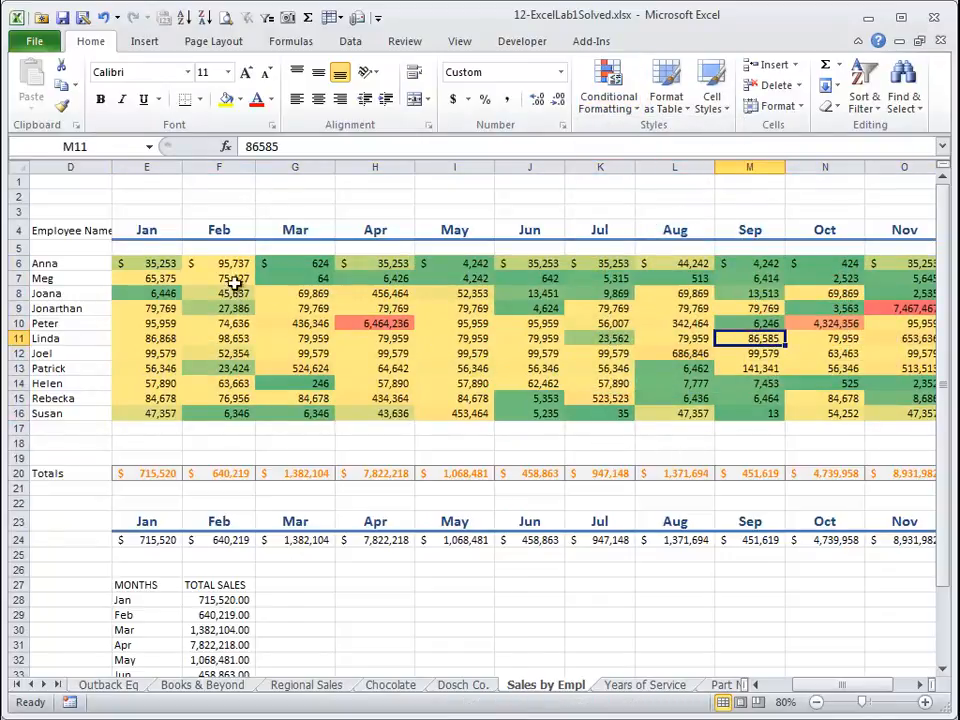
click(899, 411)
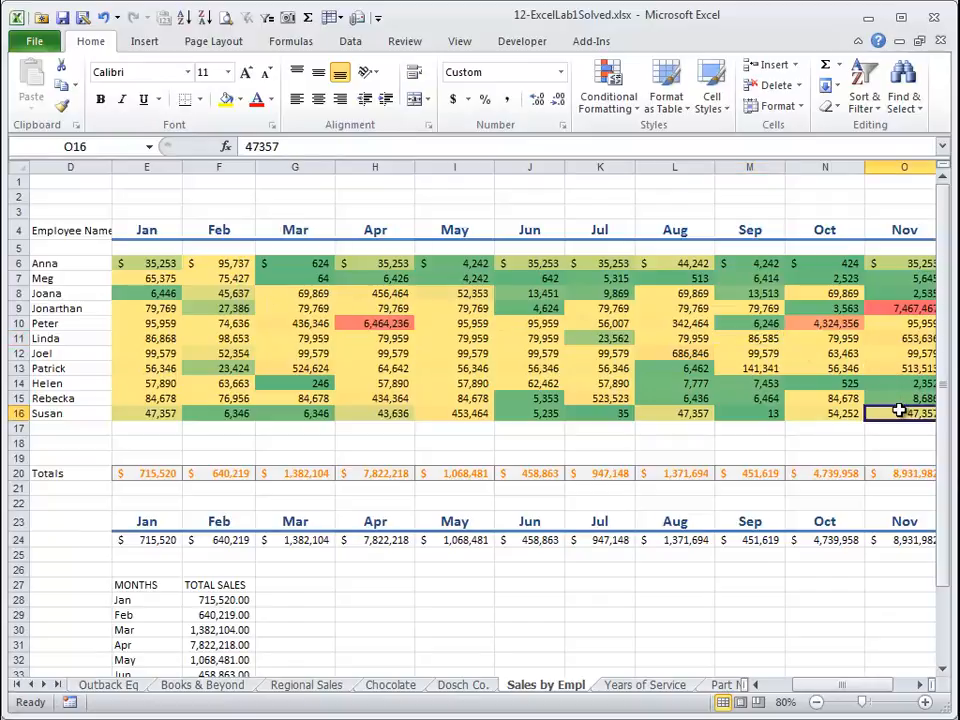
drag(899, 411, 681, 369)
click(679, 368)
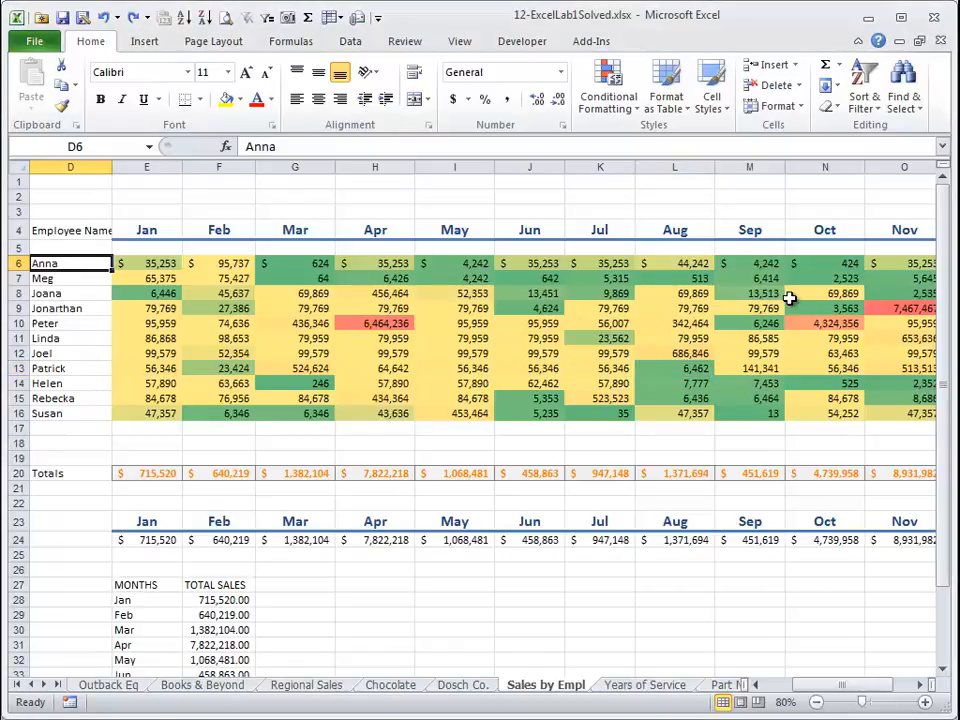
Insert a line sparkline in Q6 using Anna's monthly sales E6:P6 as the data range.
key(Right)
key(Right)
key(Right)
key(Right)
key(Right)
key(Right)
key(Right)
key(Right)
key(Right)
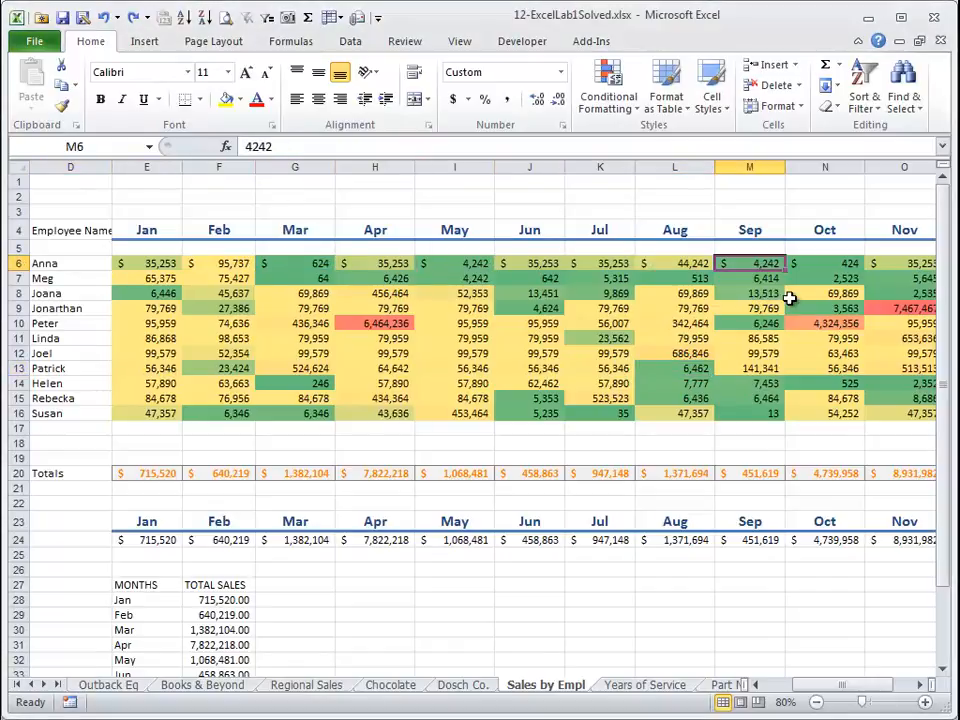
key(Right)
key(Right)
key(Right)
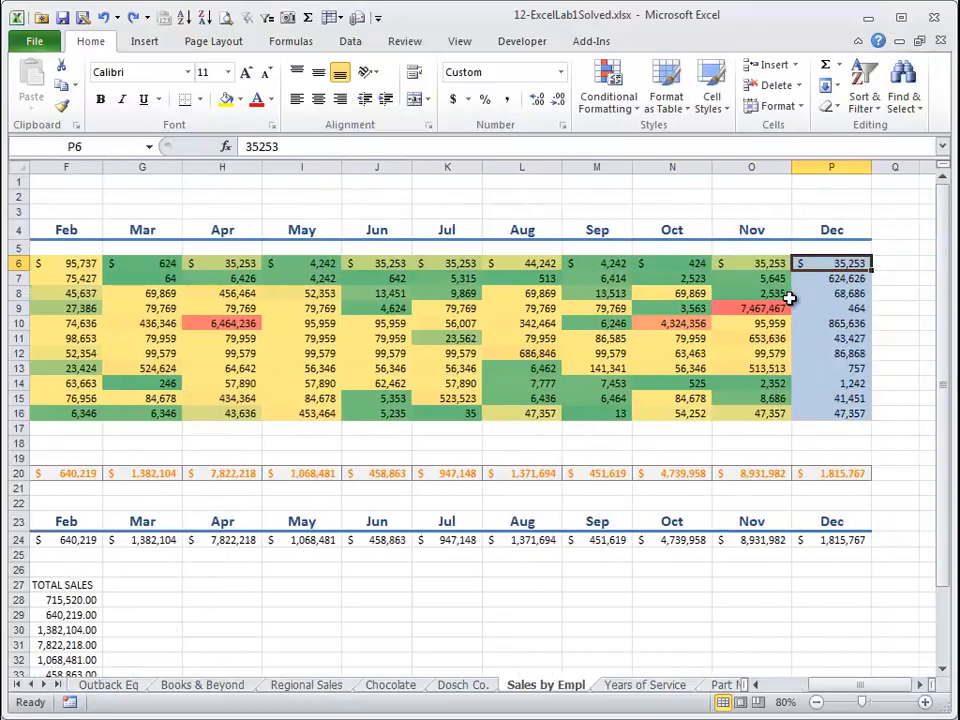
key(Right)
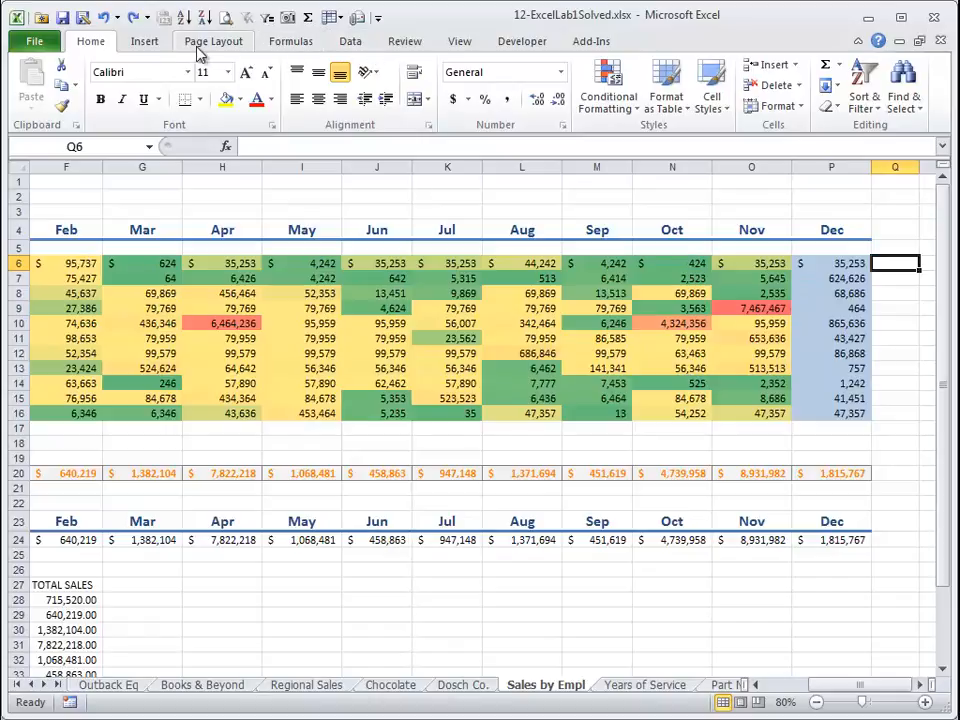
click(150, 42)
click(515, 66)
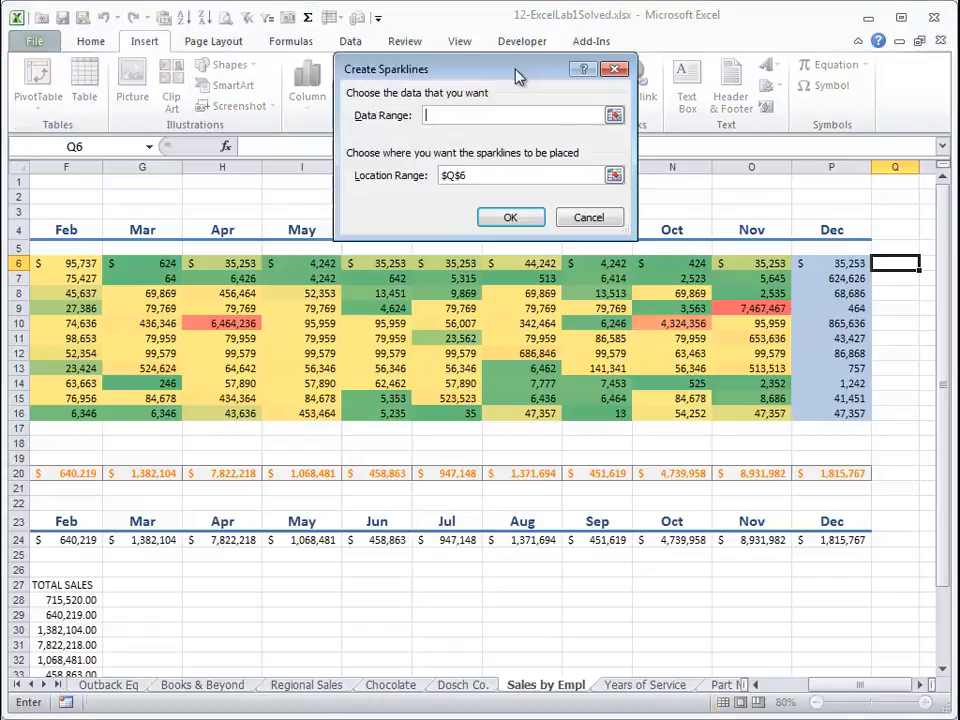
click(616, 118)
click(829, 266)
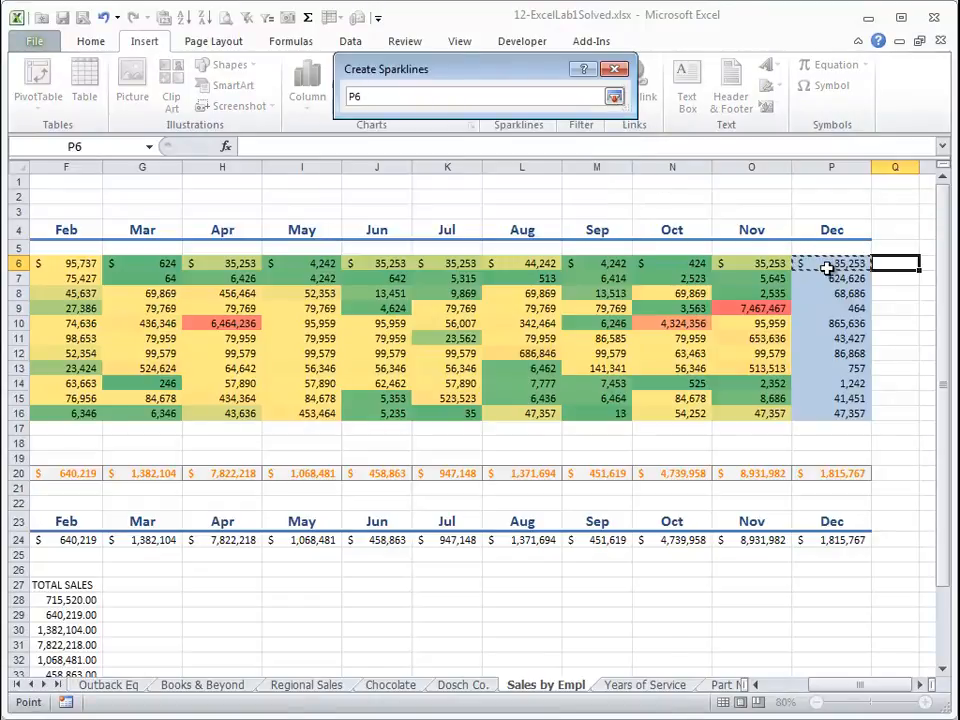
drag(829, 266, 30, 263)
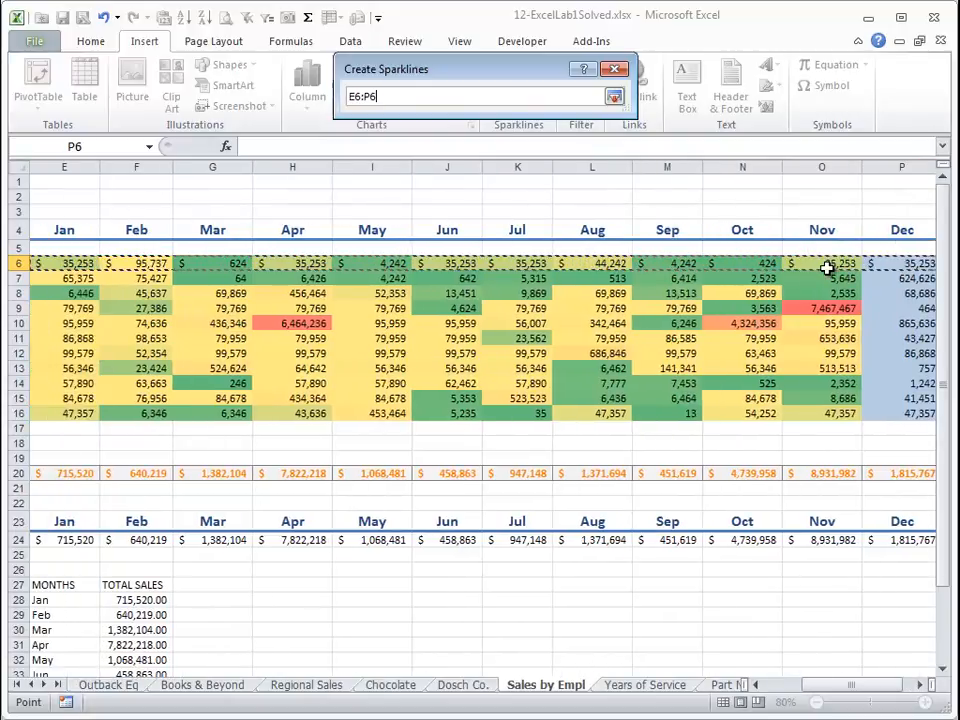
key(Return)
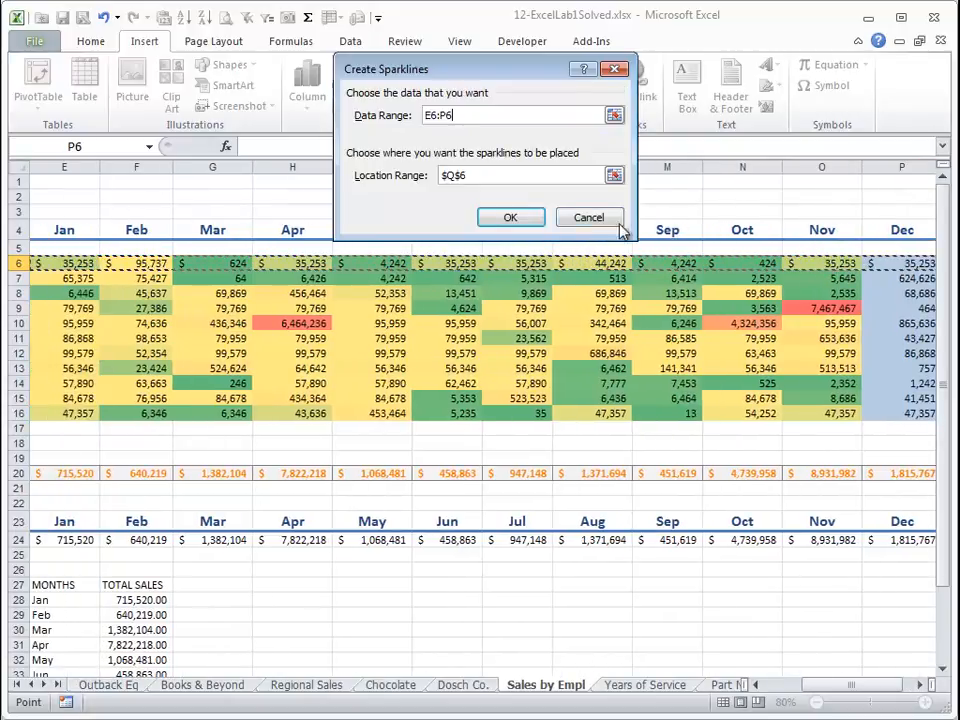
click(508, 218)
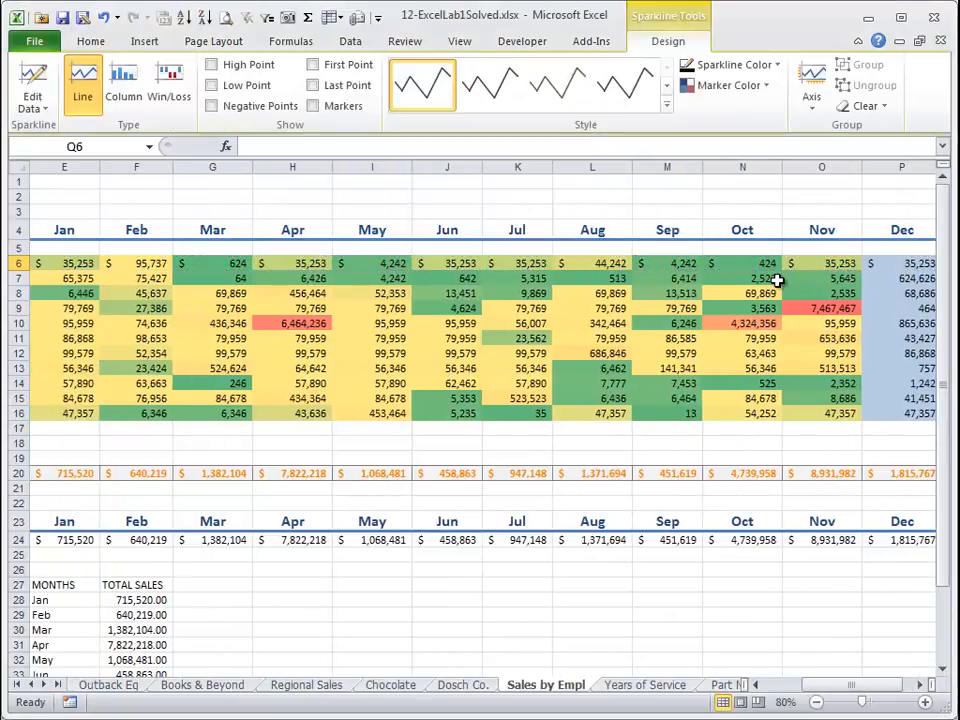
Review Anna's row of monthly values next to the new sparkline.
key(Right)
key(Right)
key(Left)
key(Left)
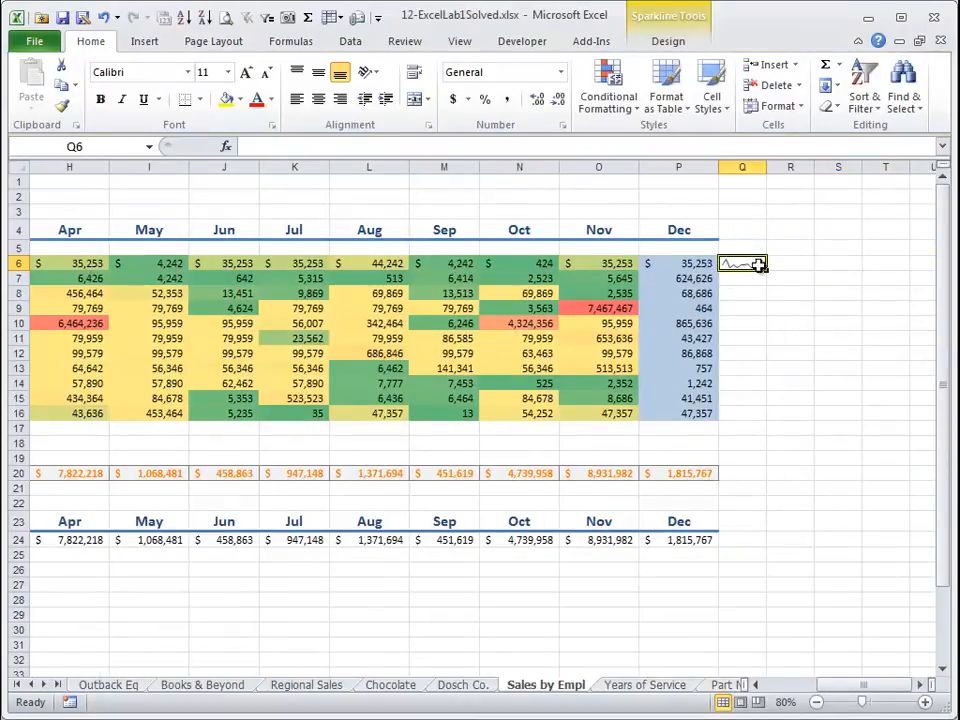
key(Left)
key(Left)
key(Left)
key(Left)
key(Left)
key(Left)
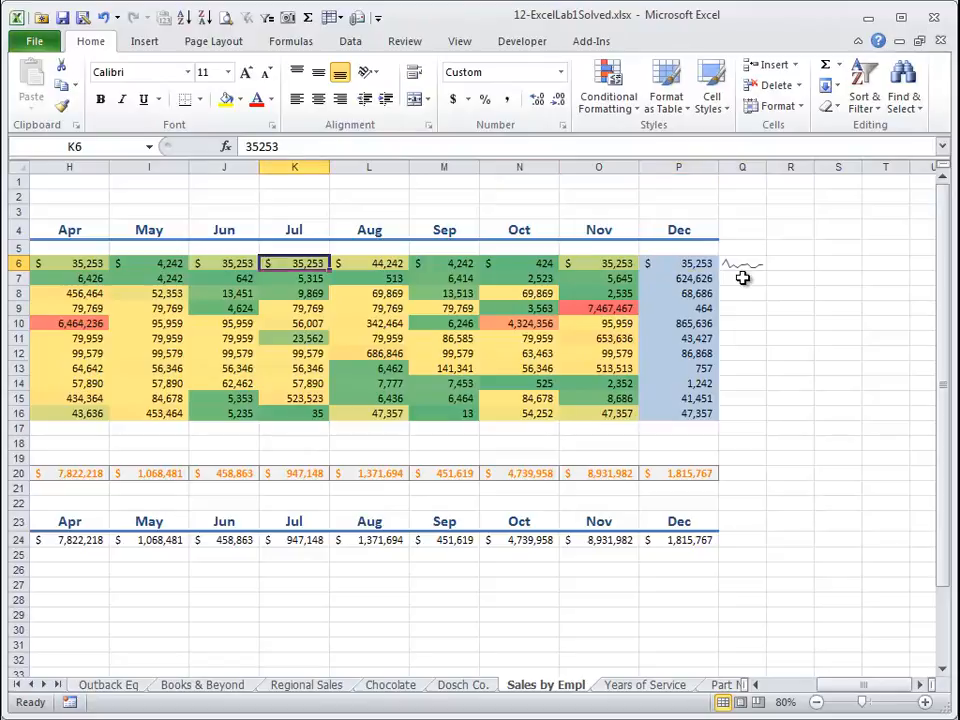
key(Left)
key(Left)
key(Left)
key(Left)
key(Left)
key(Left)
key(Left)
key(Right)
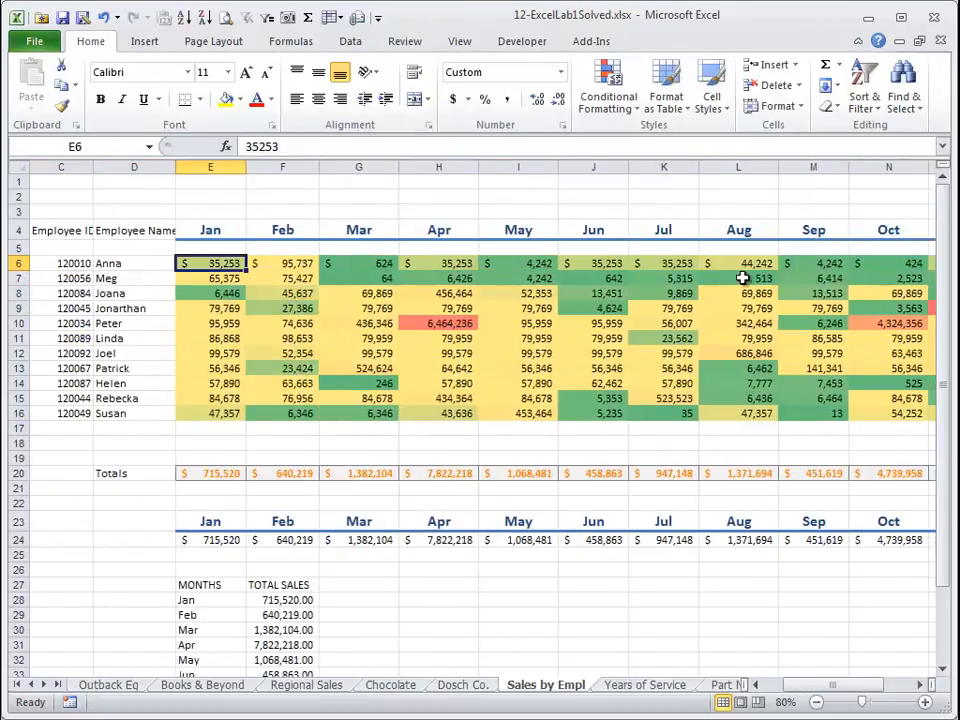
key(Right)
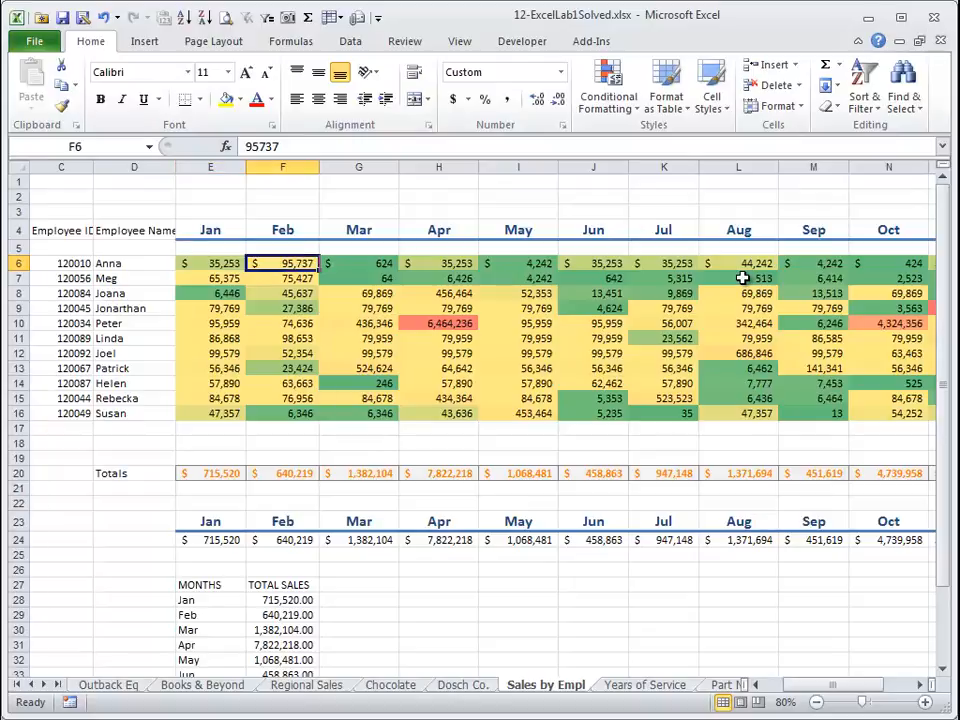
key(Right)
key(Right)
key(Right)
key(Right)
key(Right)
key(Right)
key(Right)
key(Right)
key(Right)
key(Right)
key(Right)
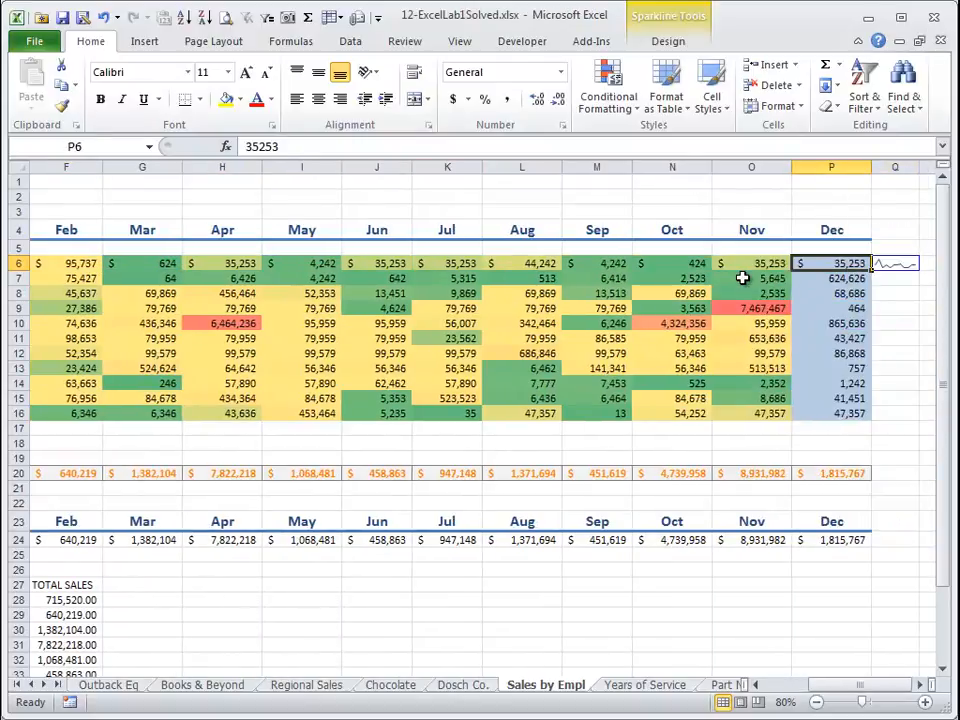
Fill the sparkline down from Q6 through Q16 for every employee.
key(shift+Down)
key(shift+Down)
key(shift+Down)
key(shift+Down)
key(shift+Down)
key(shift+Down)
key(shift+Down)
key(shift+Down)
key(shift+Down)
key(shift+Down)
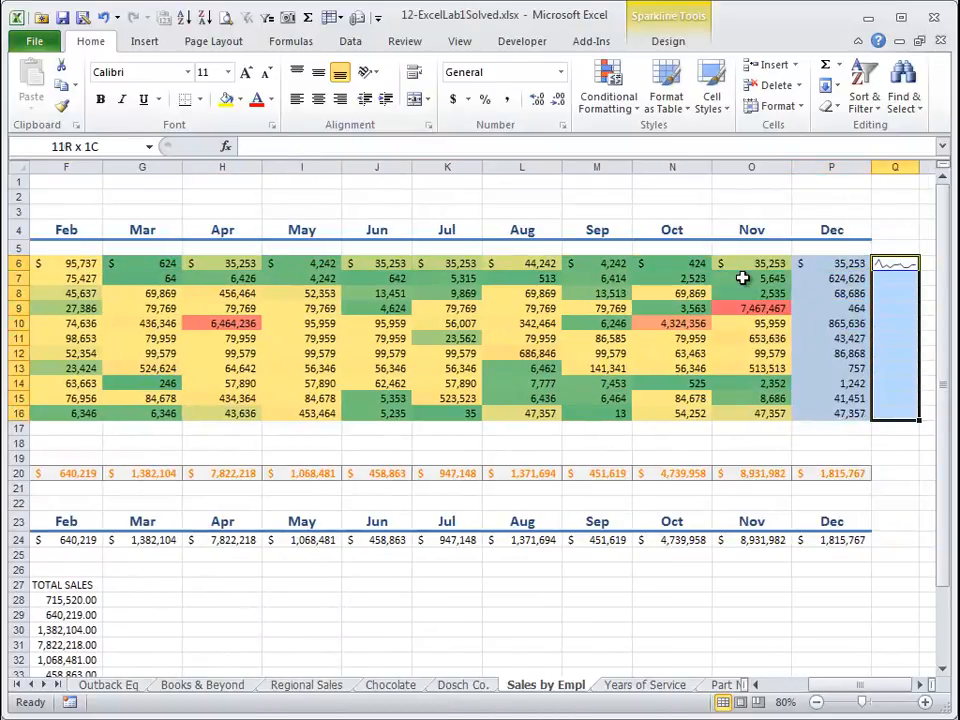
key(ctrl+d)
key(Right)
key(Left)
key(Down)
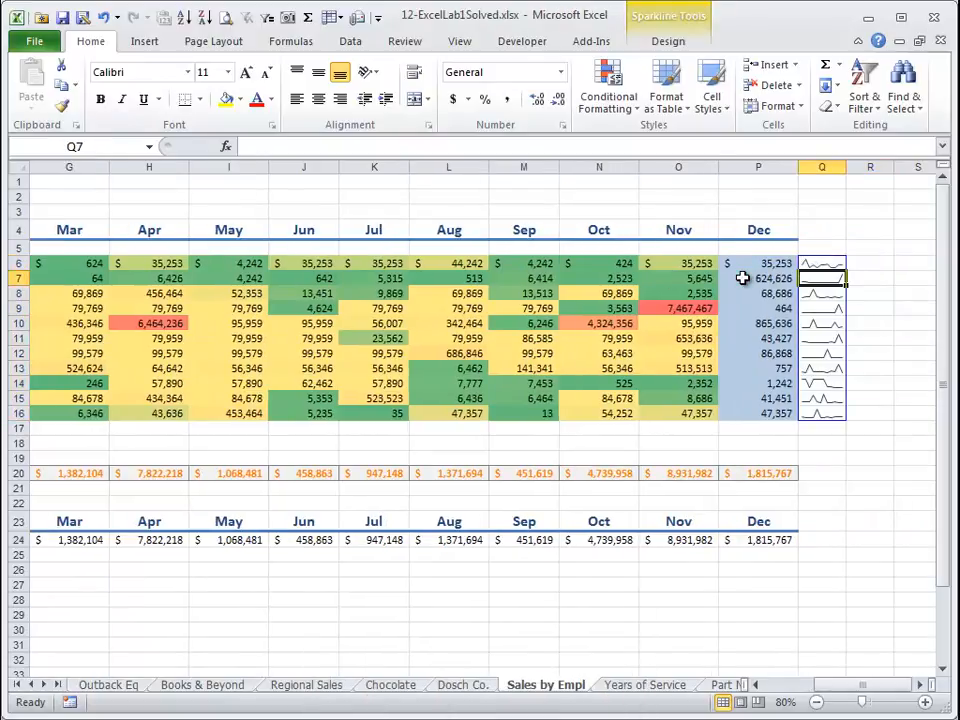
Copy the November column's formatting onto December's sales P6:P16 with Format Painter.
key(Down)
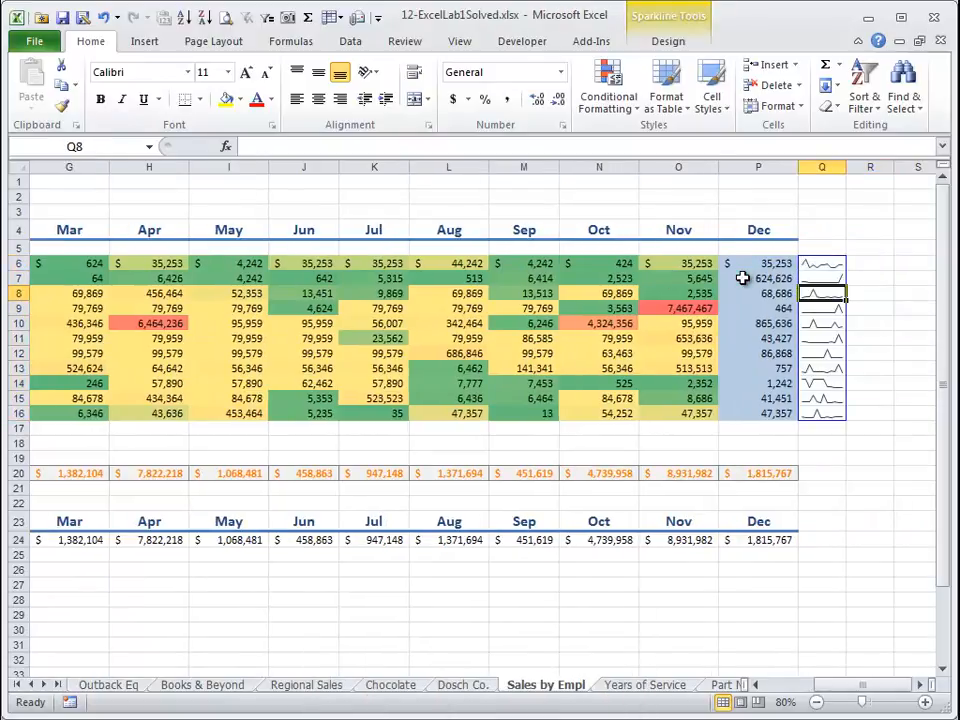
click(742, 278)
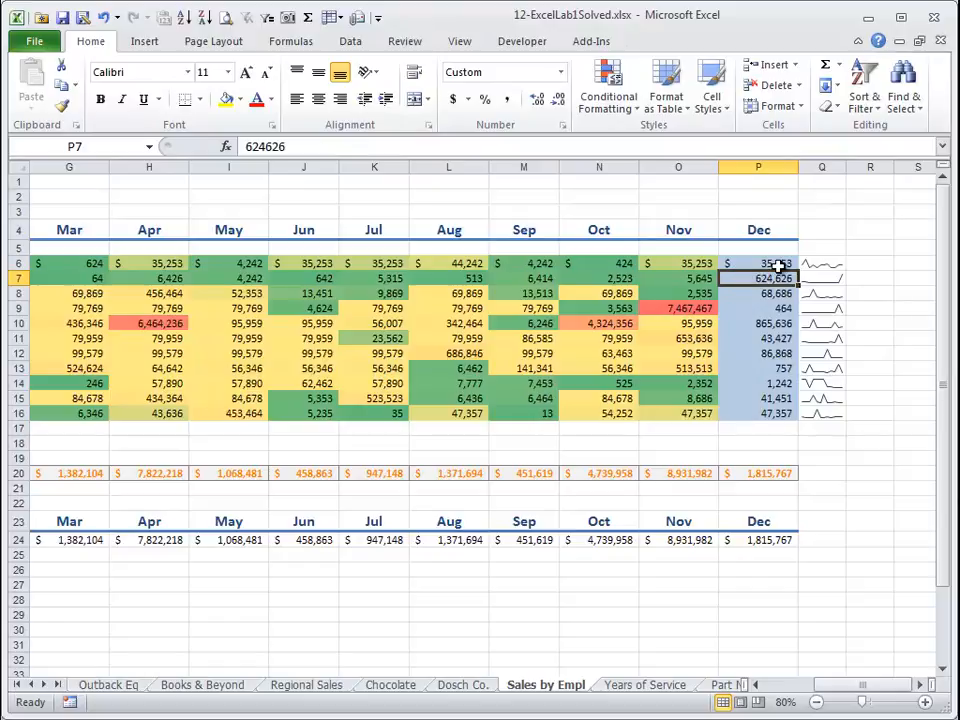
click(731, 265)
drag(678, 265, 683, 406)
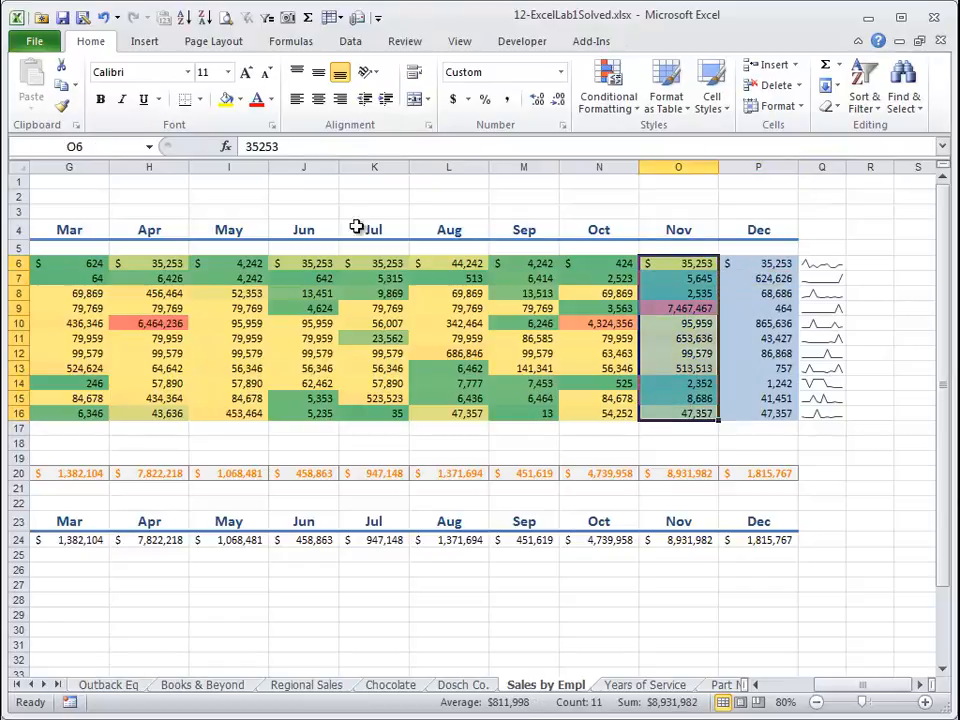
click(61, 105)
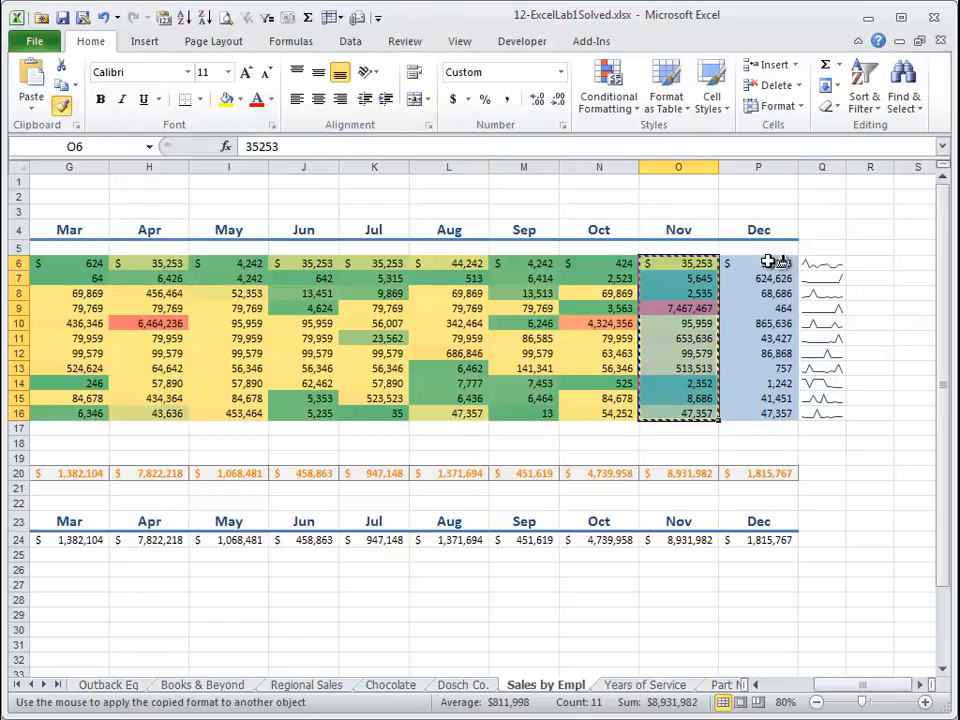
drag(767, 263, 758, 413)
click(830, 292)
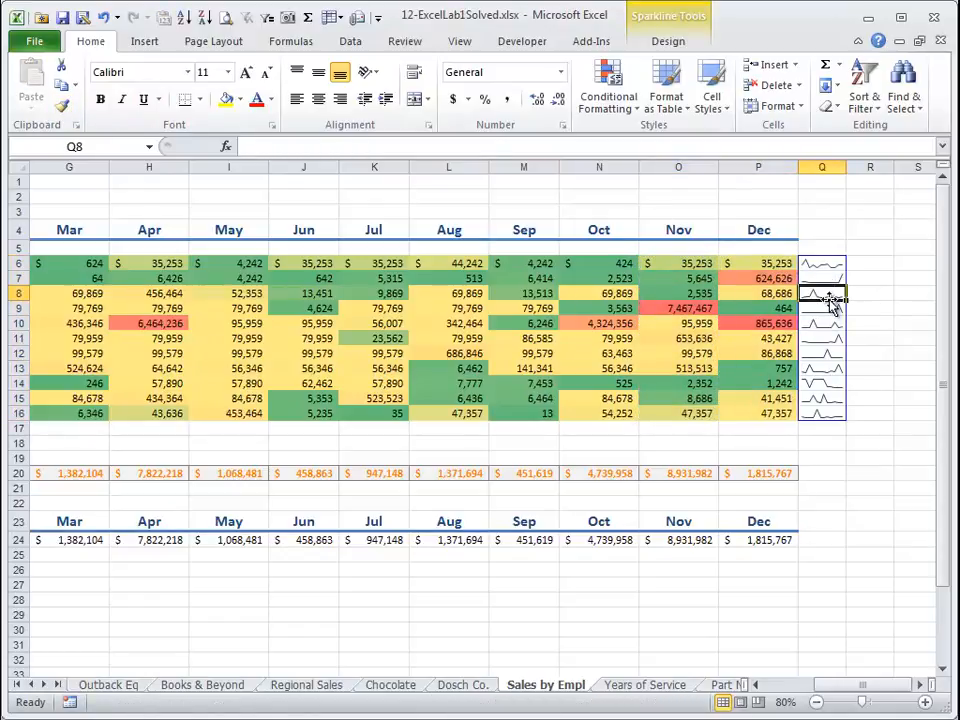
Browse the colored sales table and the sparklines column.
click(750, 297)
key(Left)
key(Left)
key(Left)
key(Left)
key(Left)
key(Left)
key(Left)
key(Left)
key(Left)
key(Left)
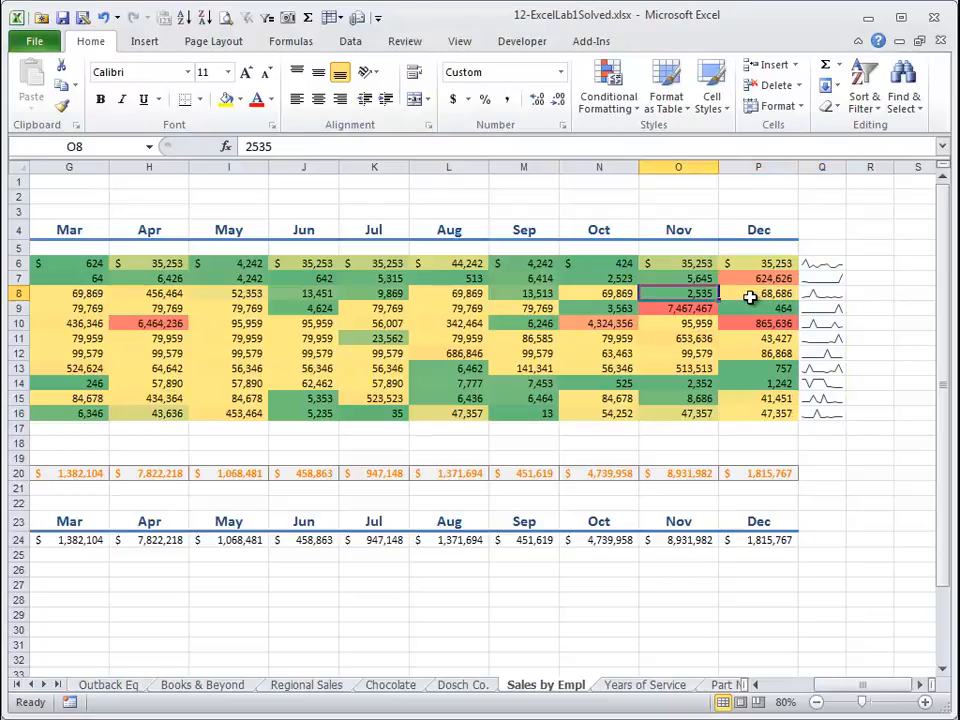
key(Right)
key(Right)
key(Right)
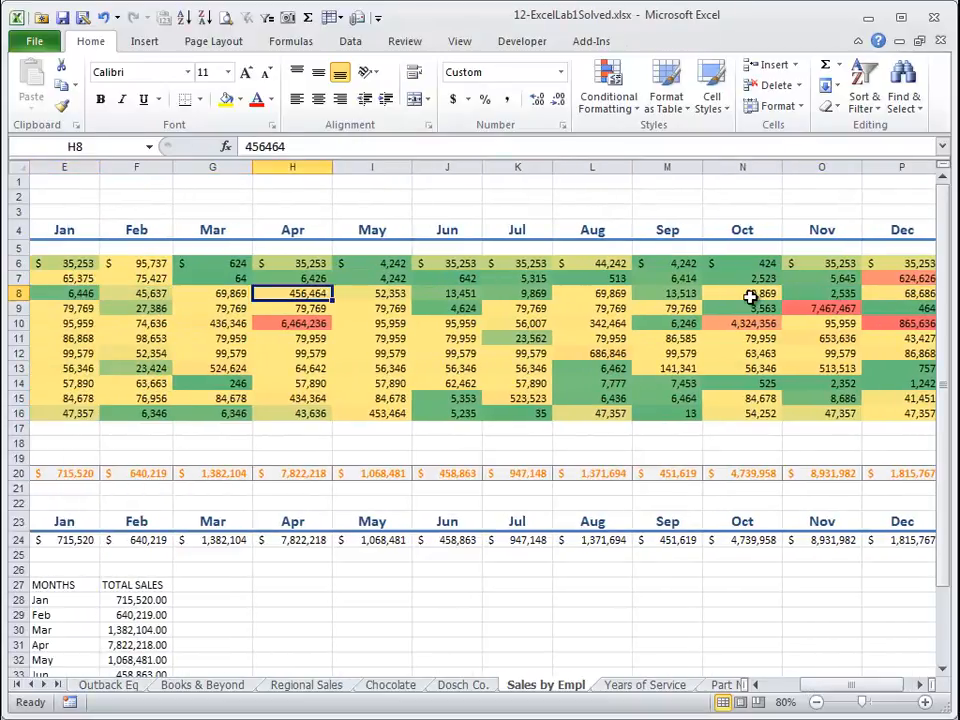
key(Left)
key(Right)
key(Right)
key(Right)
key(Right)
key(Right)
key(Right)
key(Right)
key(Right)
key(Right)
key(Right)
key(Right)
key(Left)
key(Left)
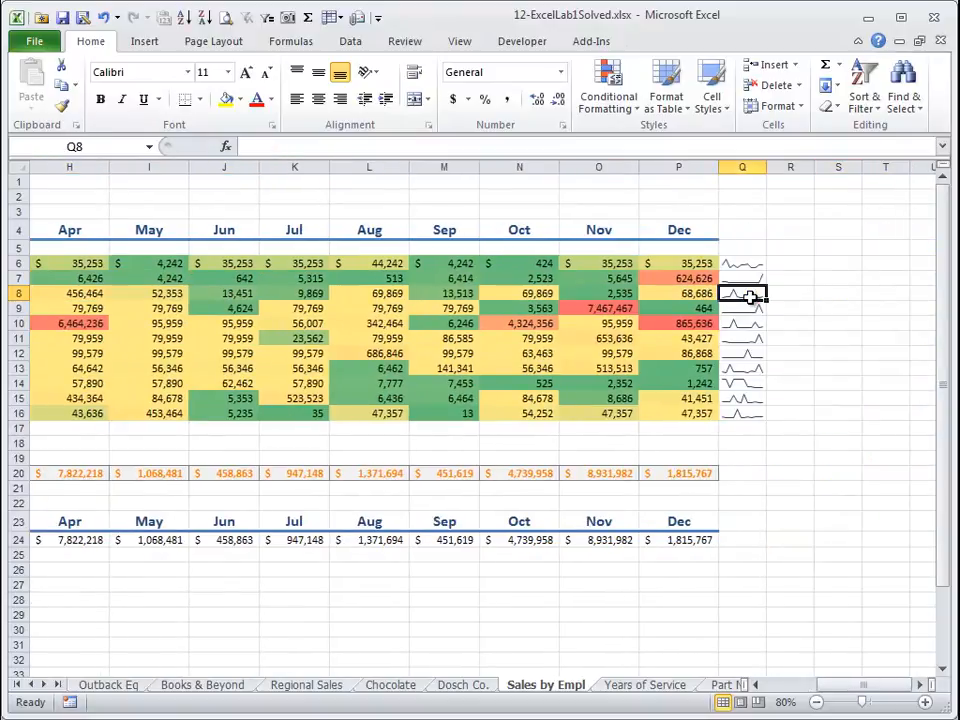
key(Down)
key(Down)
key(Down)
key(Down)
key(Down)
key(Down)
key(Down)
key(Down)
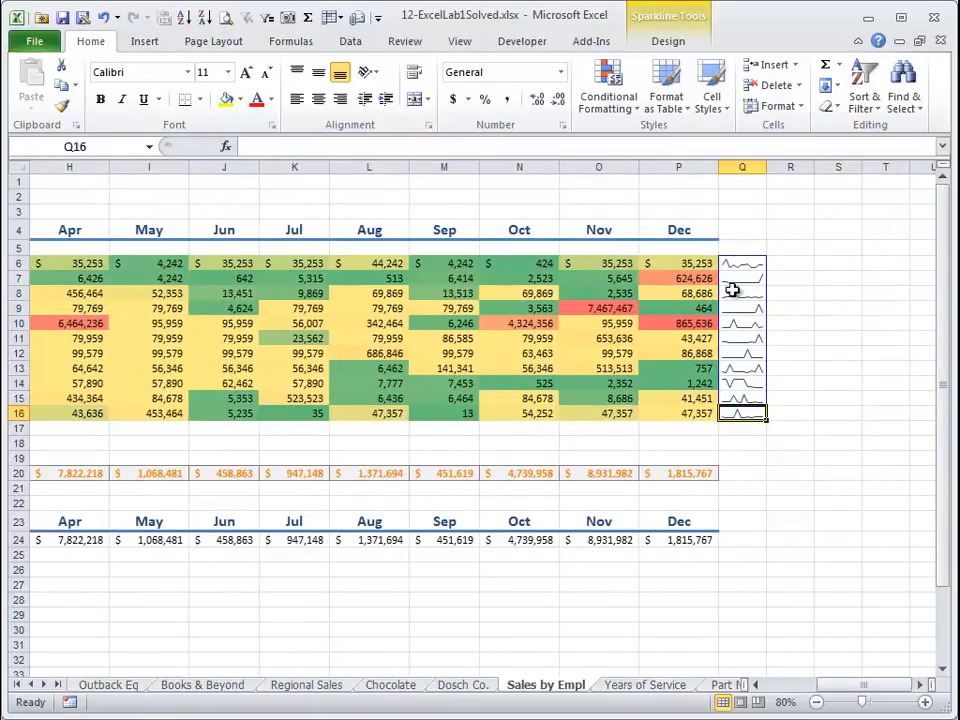
Save the workbook.
key(Down)
key(Down)
key(Down)
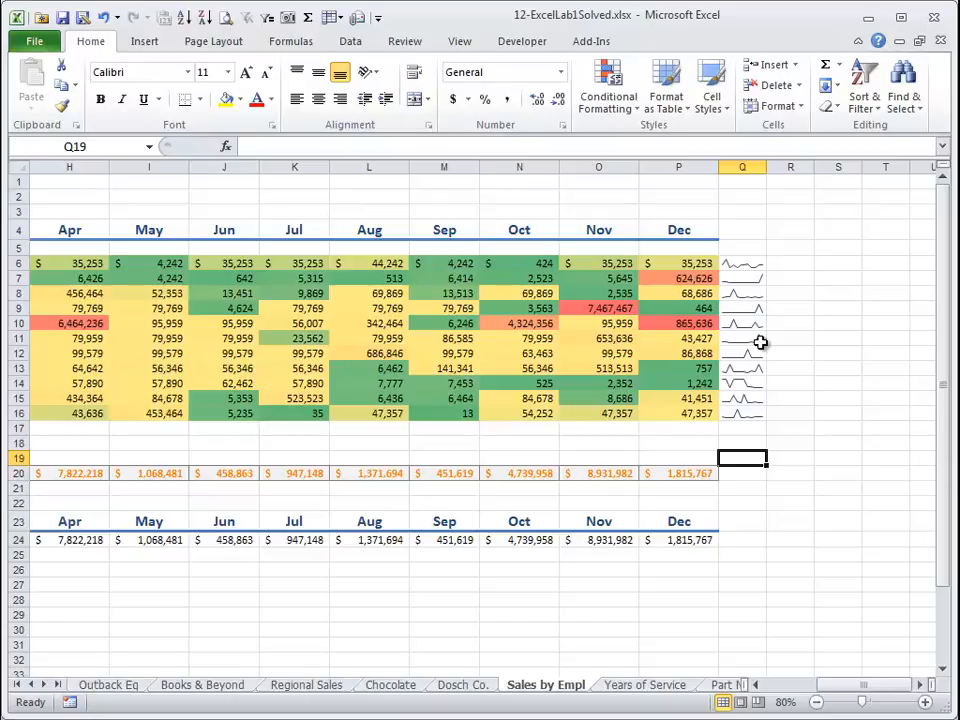
key(ctrl+s)
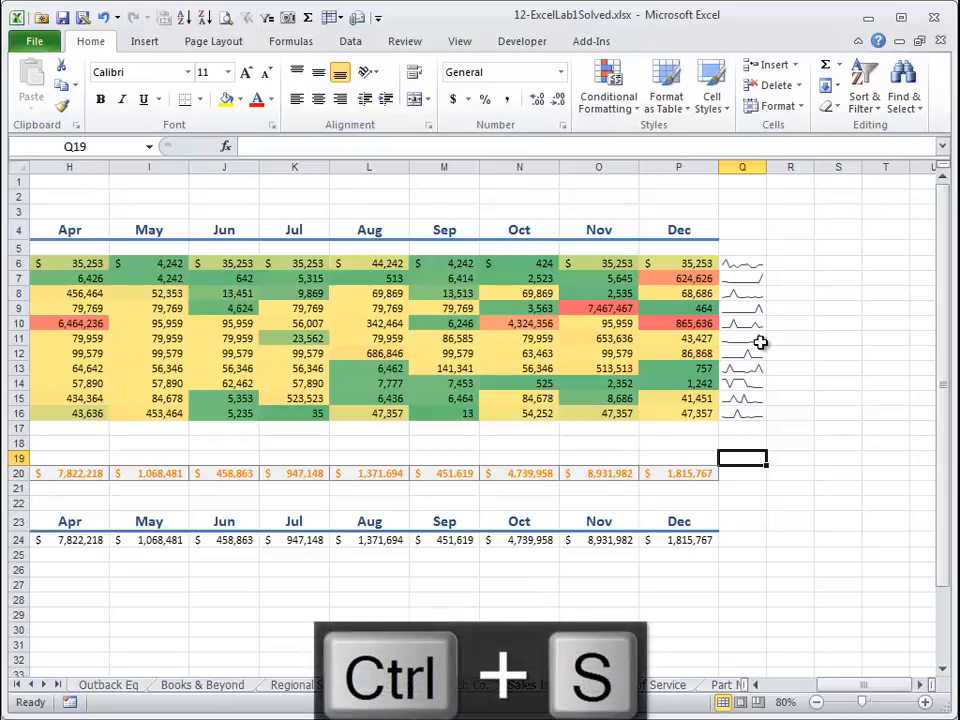